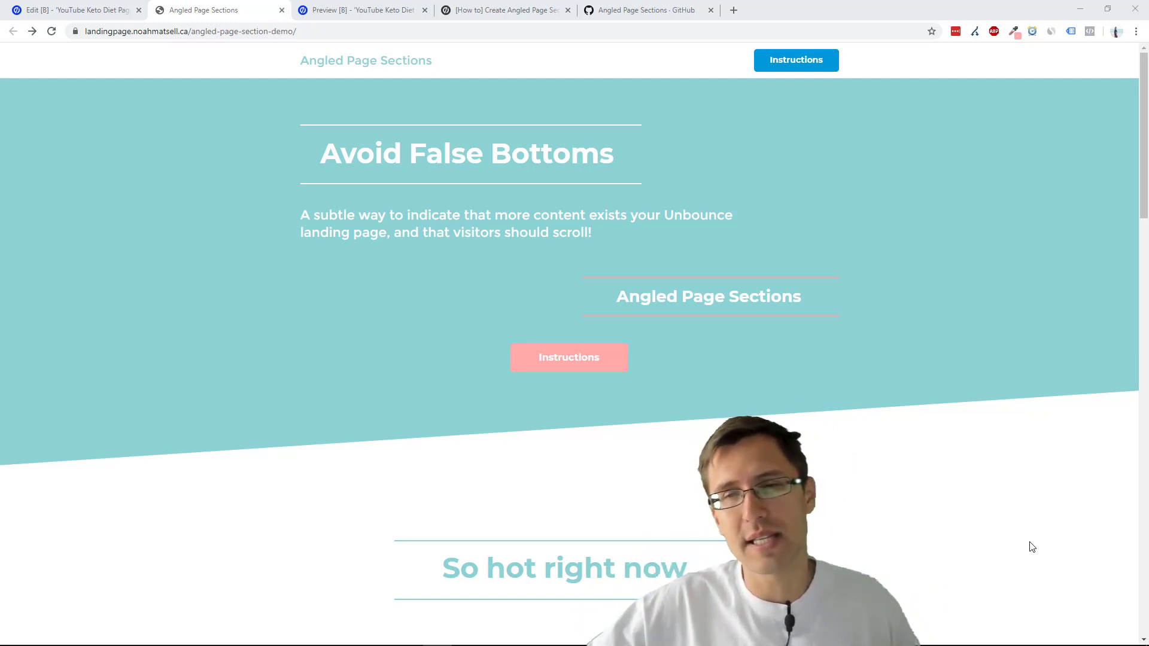
# Scroll up and down through the current page to review its content.
pyautogui.scroll(-3, 705, 277)
pyautogui.scroll(-1, 475, 259)
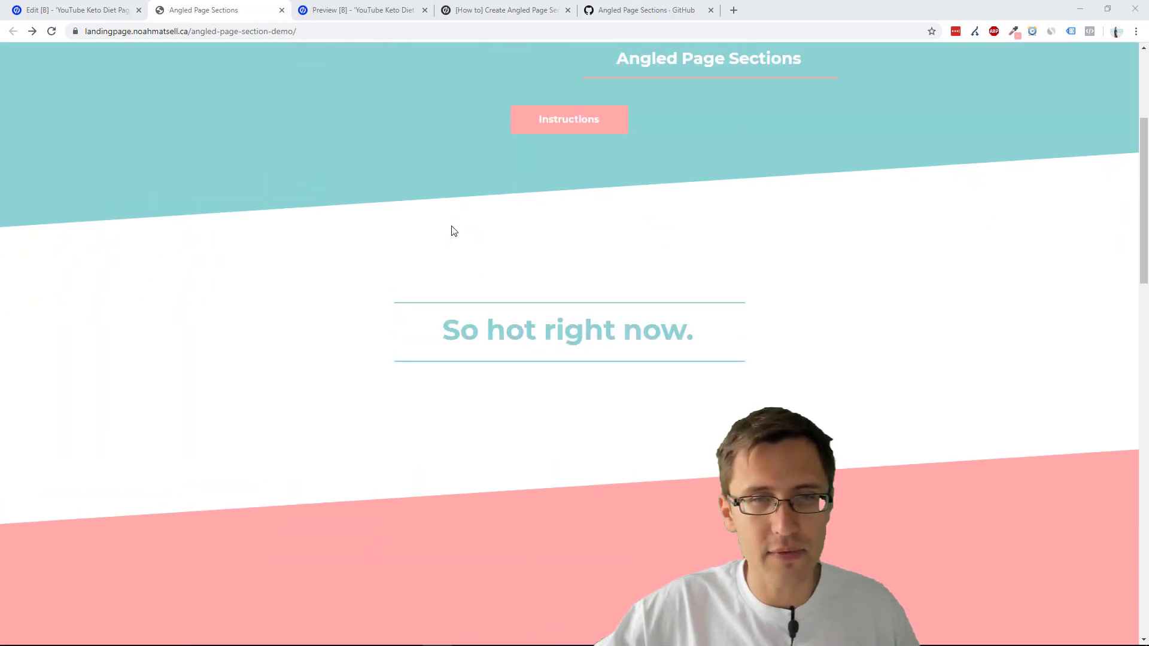
pyautogui.scroll(4, 69, 400)
pyautogui.scroll(-4, 515, 425)
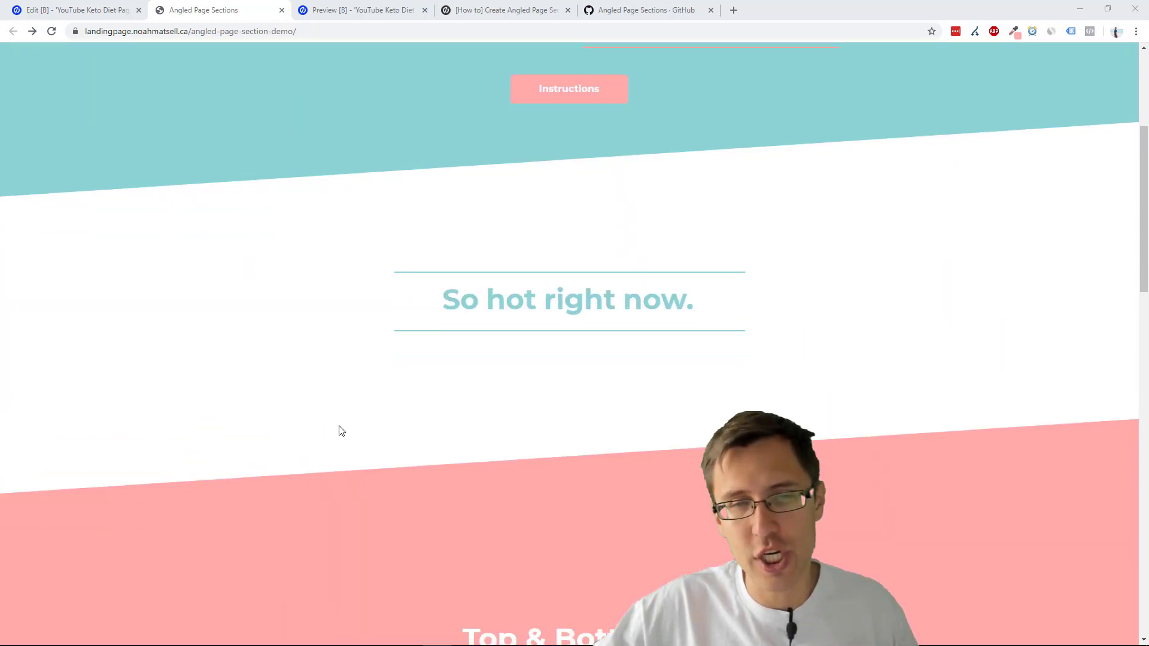
pyautogui.scroll(-3, 335, 413)
pyautogui.scroll(-3, 329, 392)
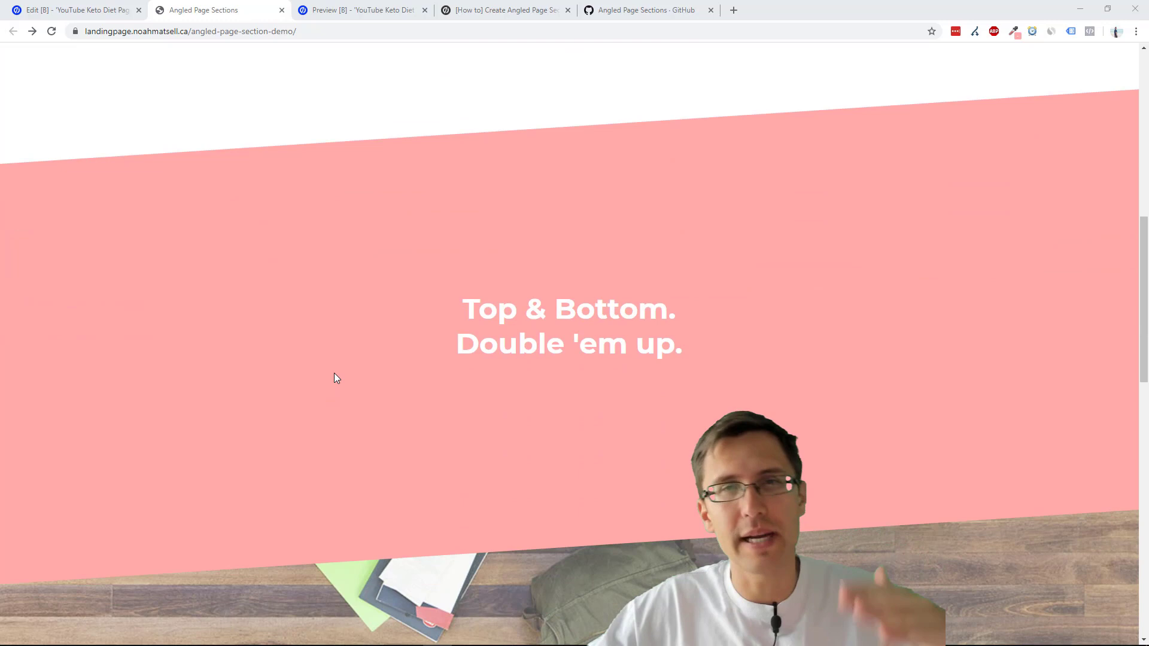
pyautogui.scroll(-6, 340, 372)
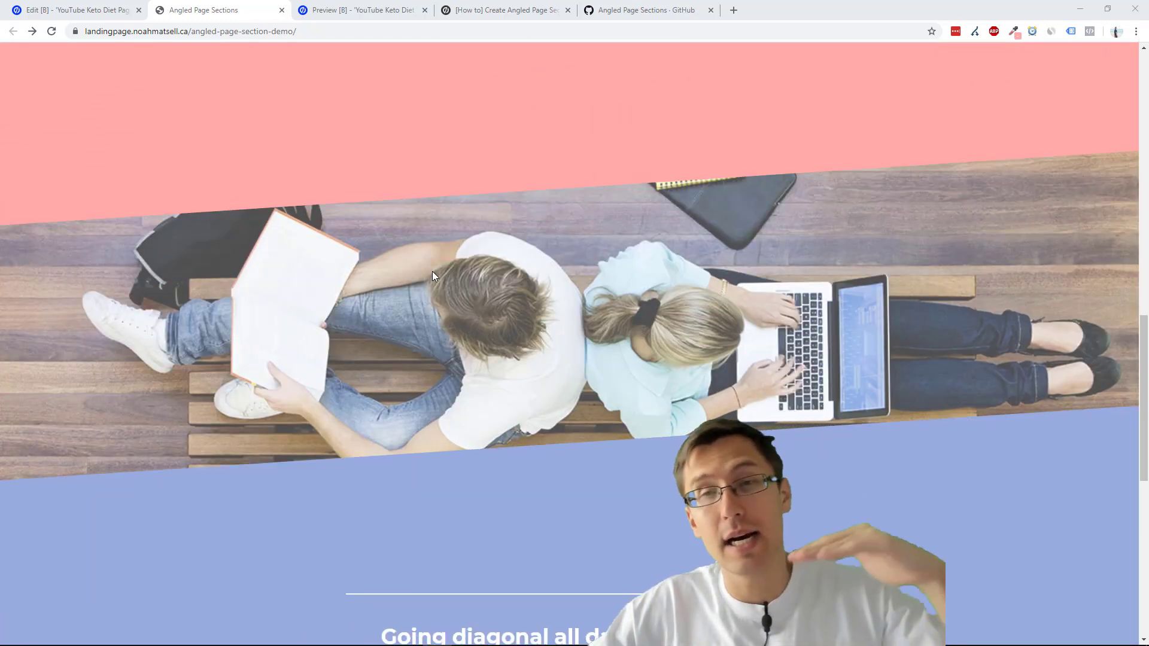
pyautogui.scroll(-9, 426, 245)
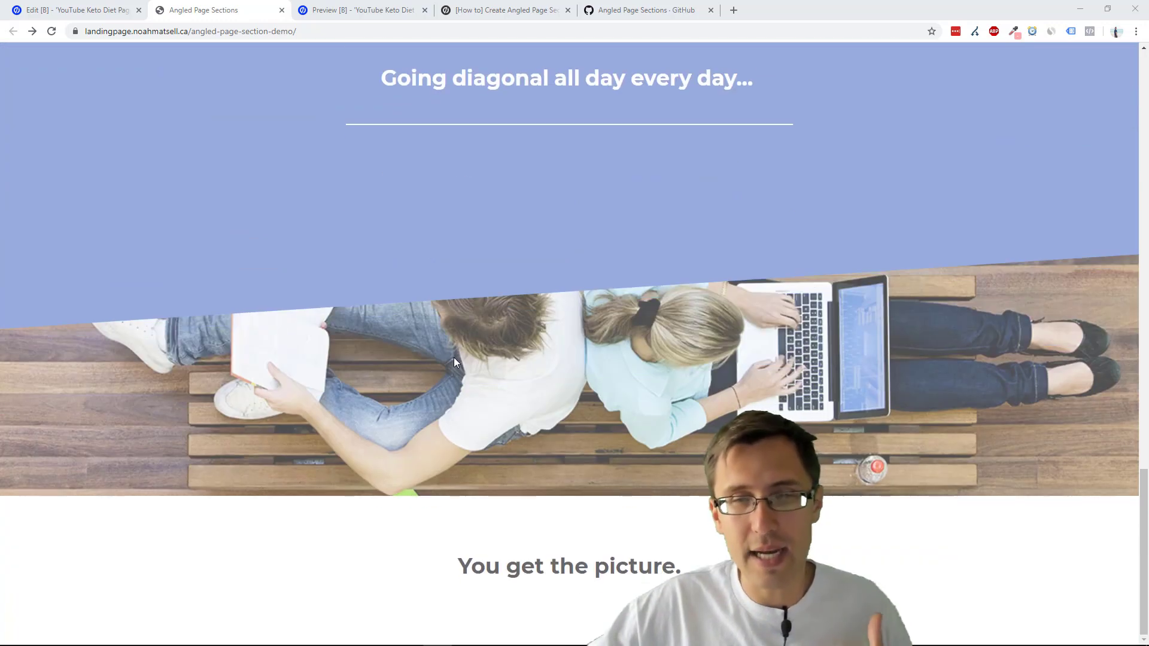
pyautogui.scroll(15, 507, 393)
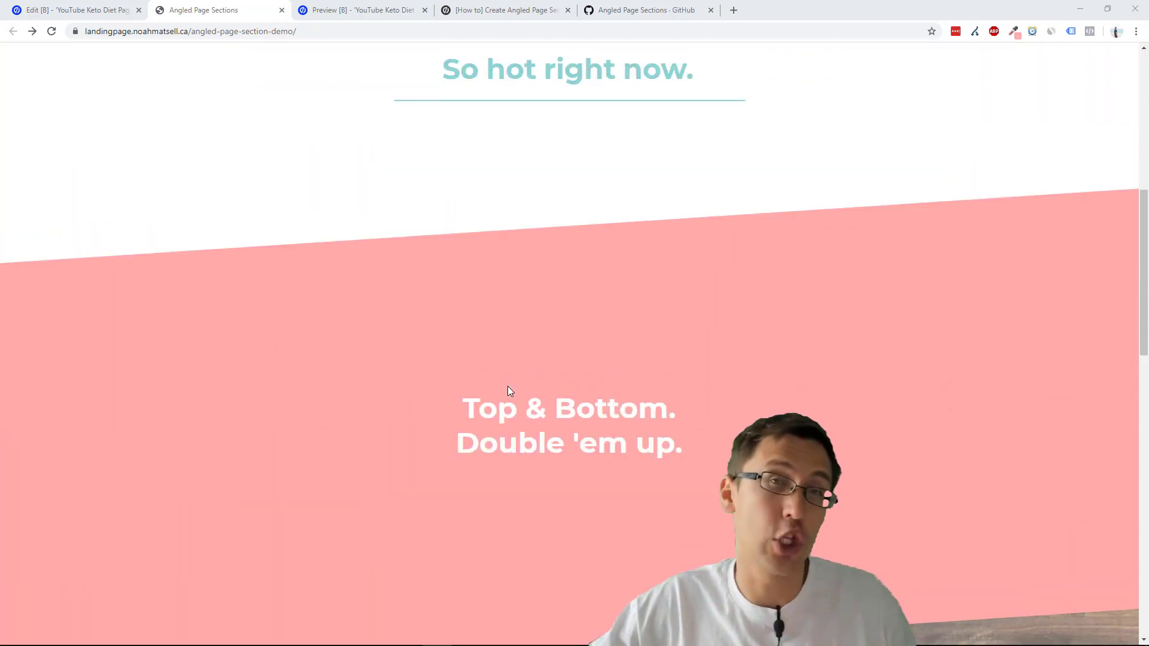
pyautogui.scroll(8, 508, 385)
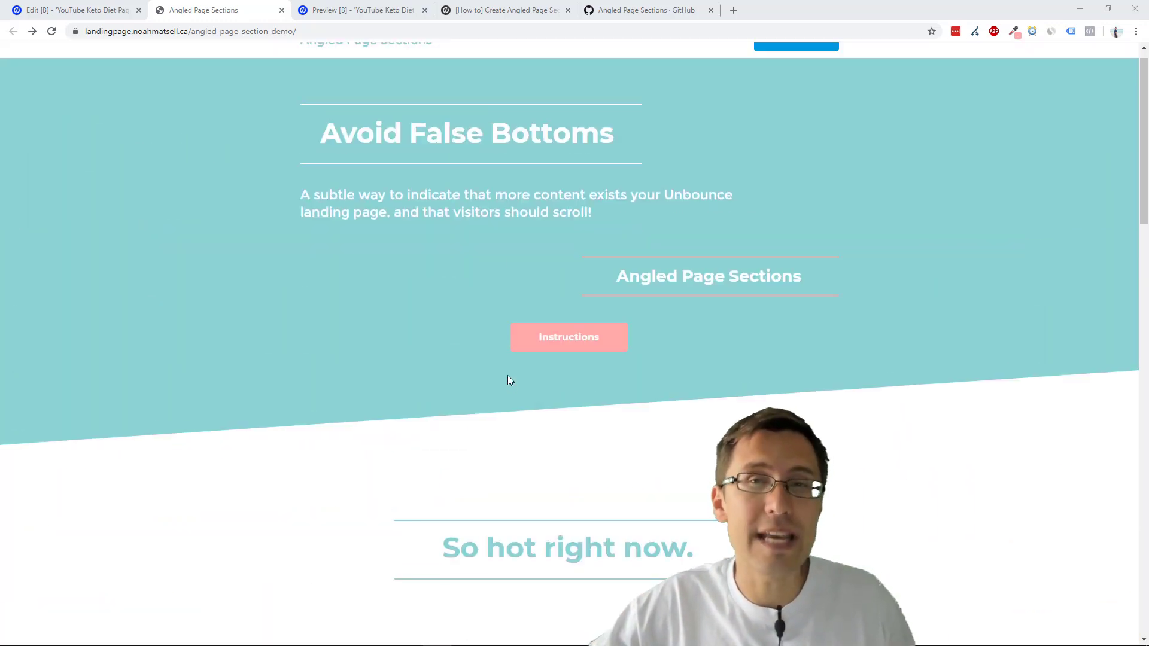
pyautogui.scroll(1, 508, 381)
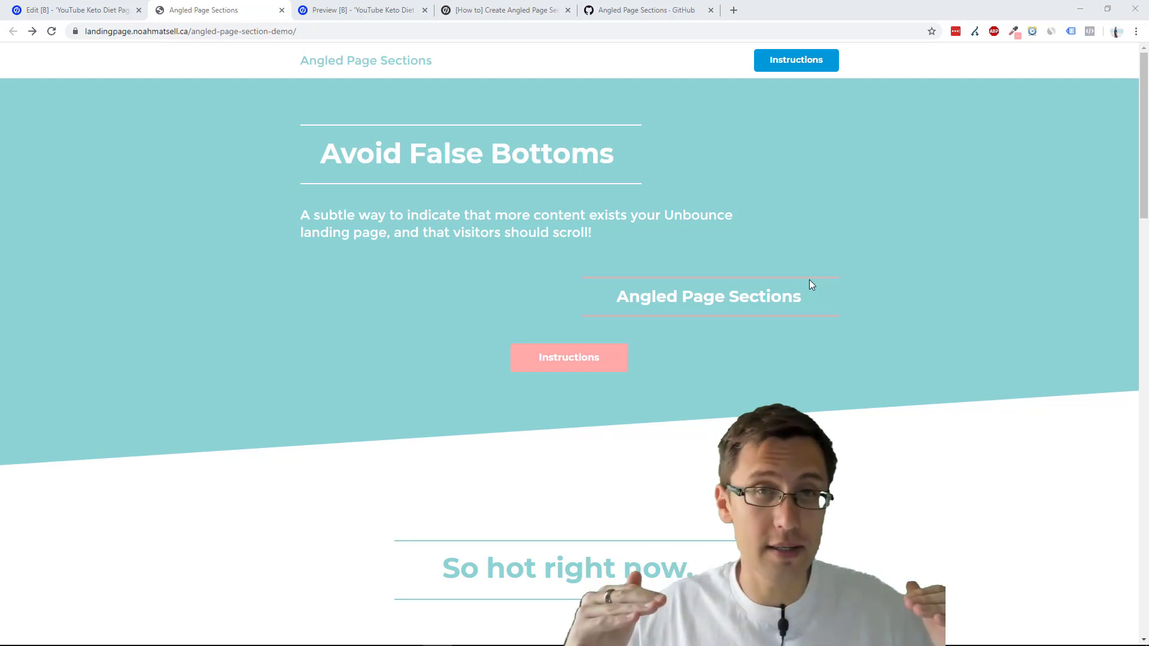
pyautogui.scroll(-4, 755, 314)
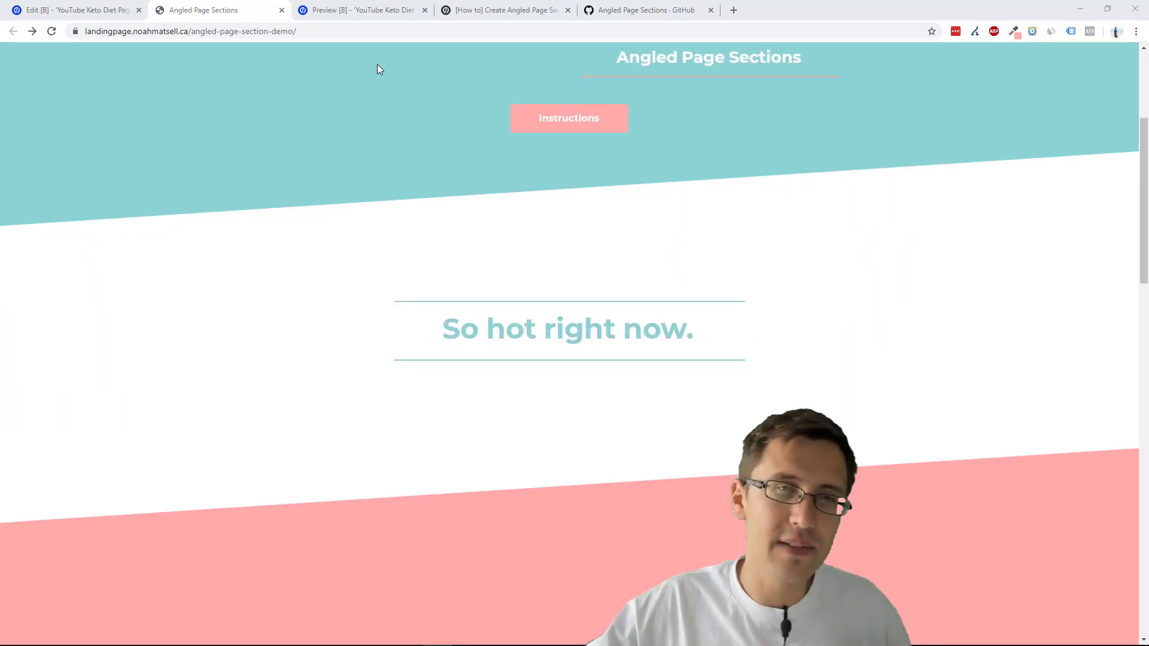
# Switch to the Preview [B] tab and scroll through the YouTube Keto Diet Page preview.
pyautogui.click(377, 10)
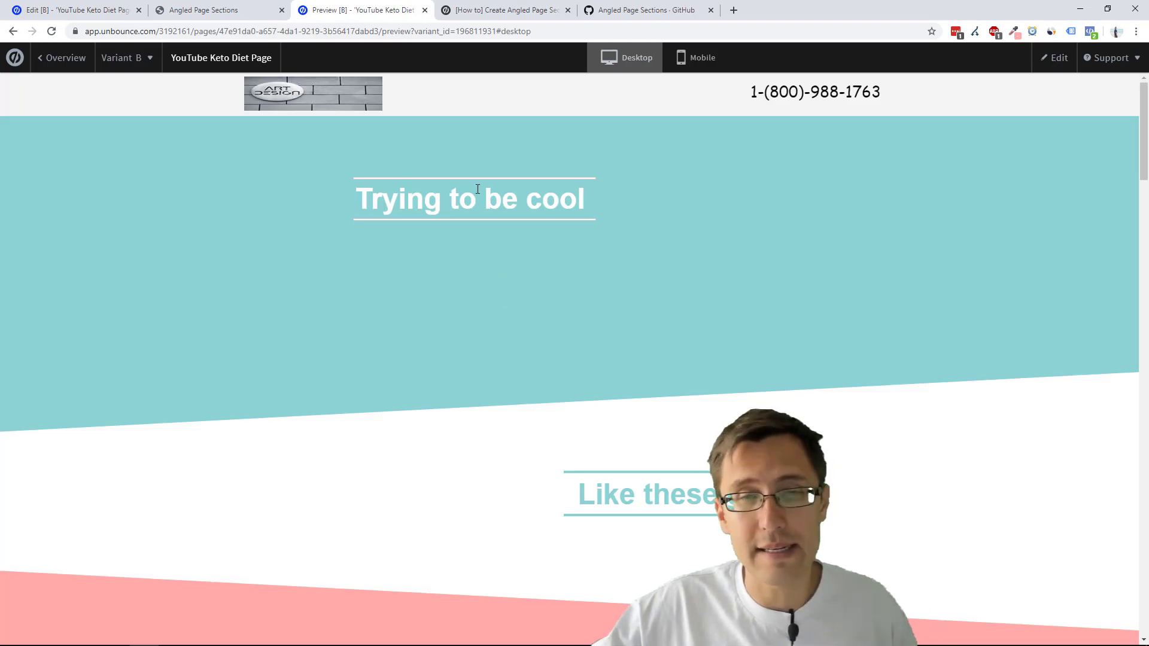
pyautogui.scroll(-2, 537, 283)
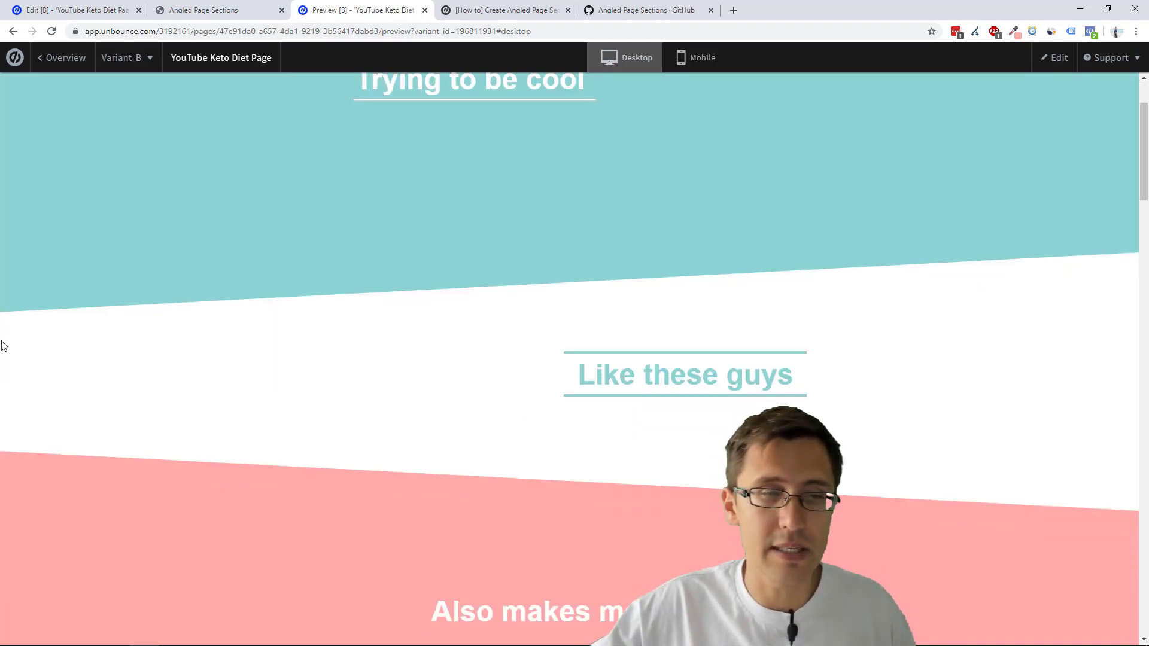
pyautogui.scroll(-4, 1, 448)
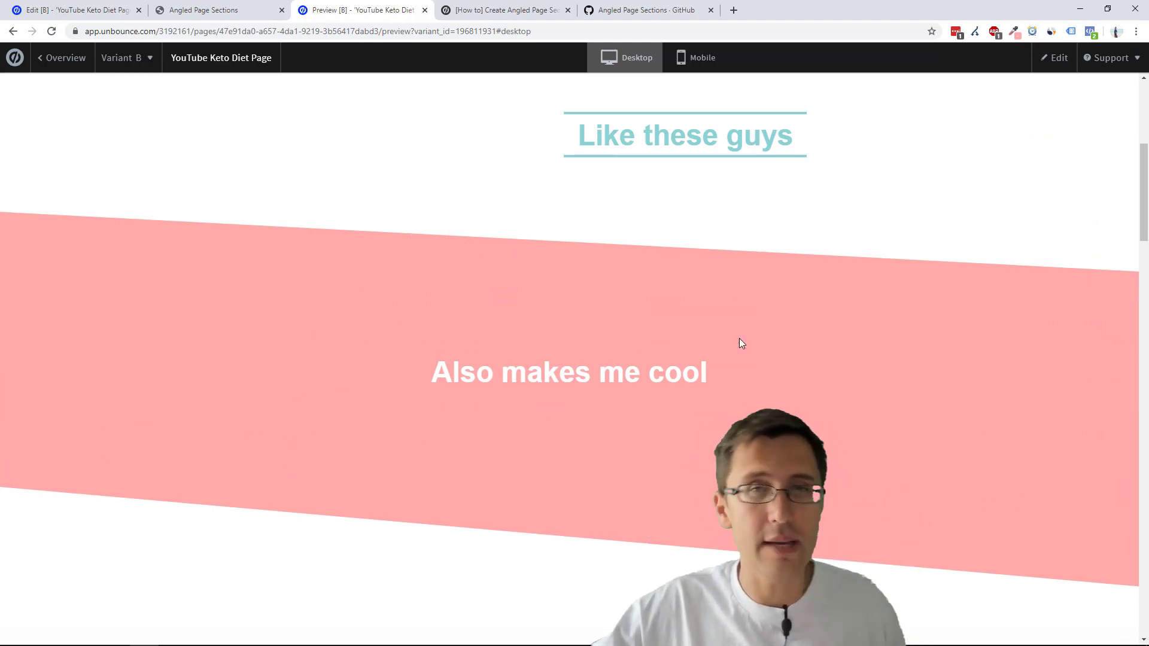
pyautogui.scroll(6, 710, 316)
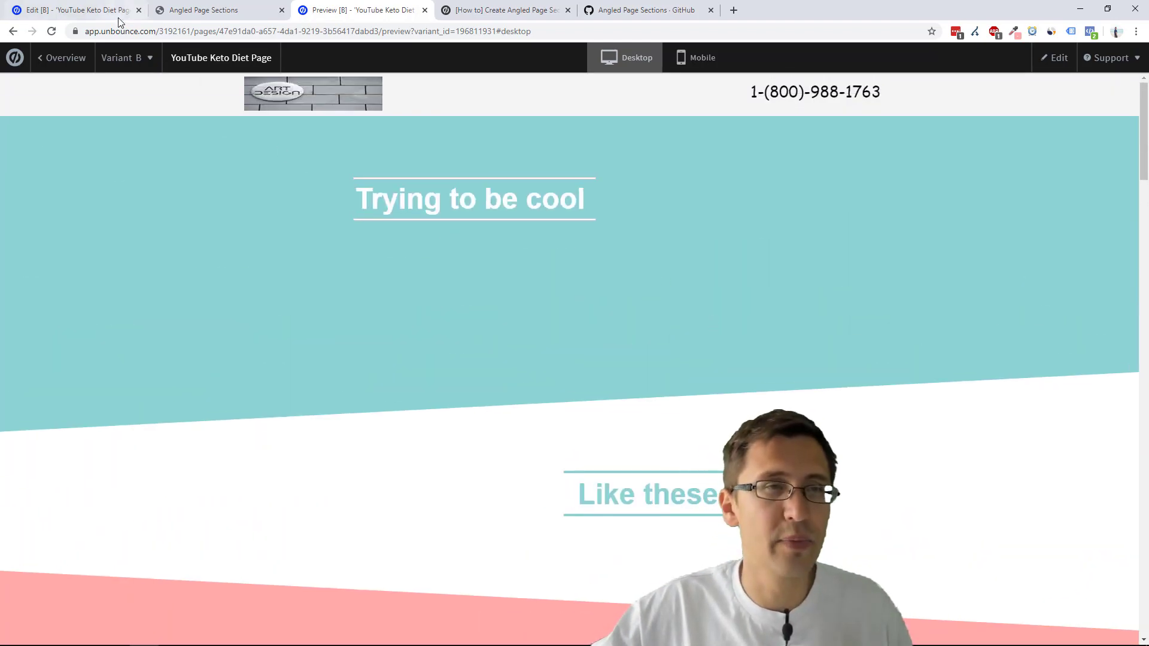
# Open the Edit [B] editor, move its tab to third position, and show the lightboxes list.
pyautogui.click(82, 8)
pyautogui.moveTo(82, 8); pyautogui.dragTo(359, 9)
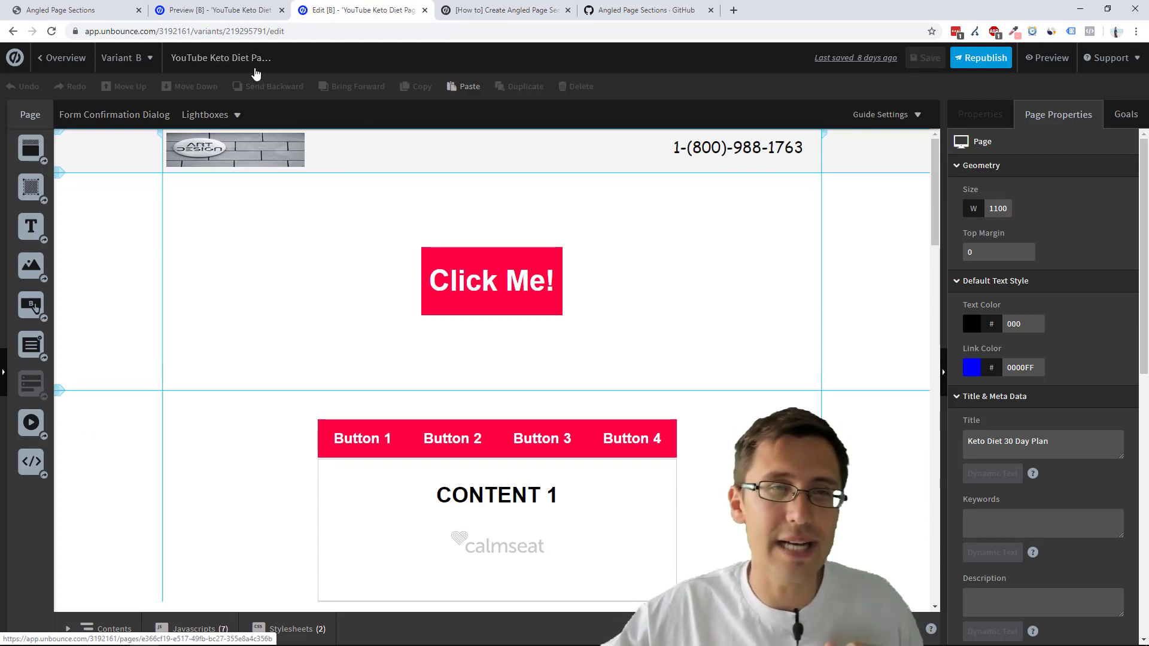
pyautogui.click(210, 114)
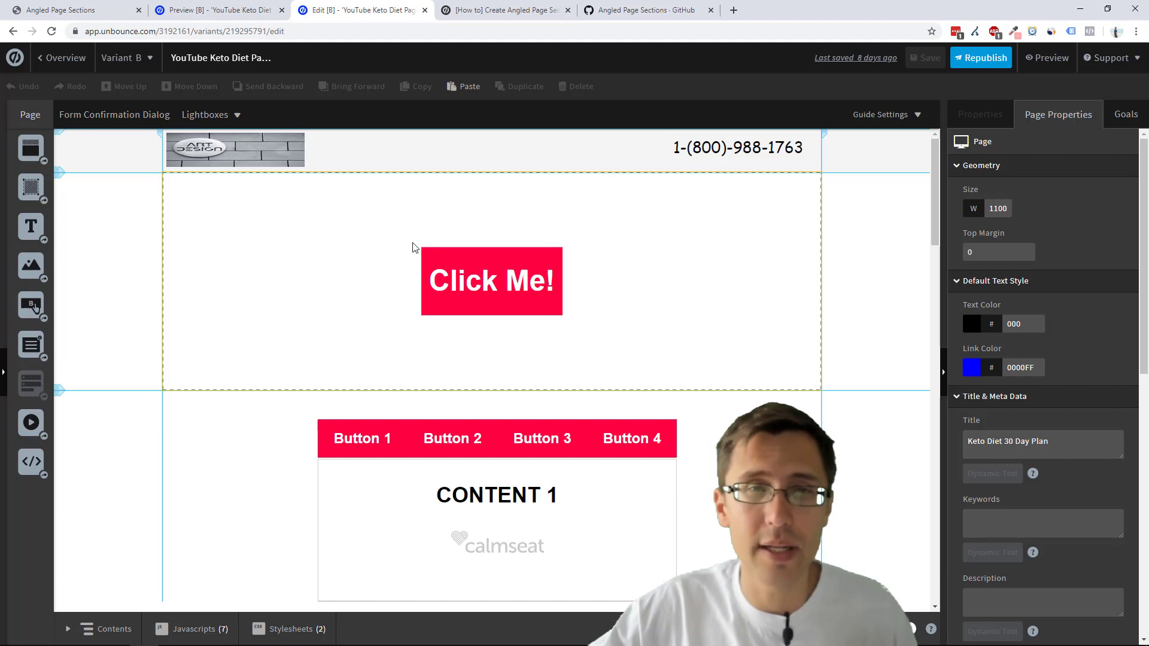
# Show the '[How to] Create Angled Page Sections' article scrolled to its How to Install in Unbounce steps.
pyautogui.click(506, 10)
pyautogui.scroll(5, 450, 328)
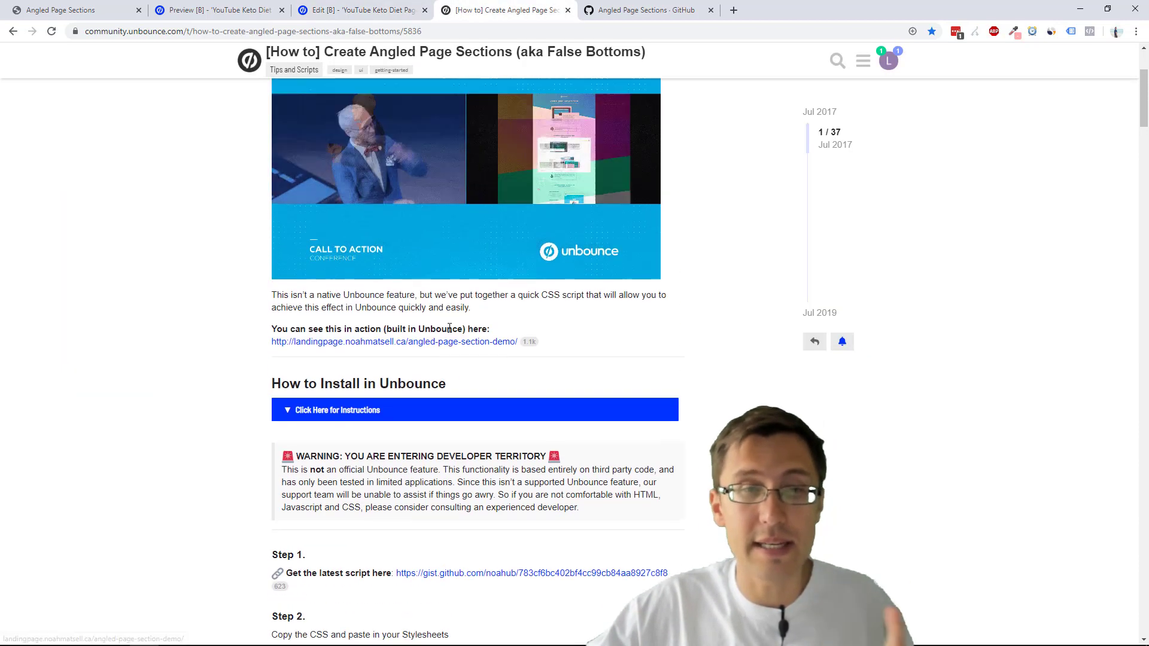
pyautogui.scroll(3, 449, 328)
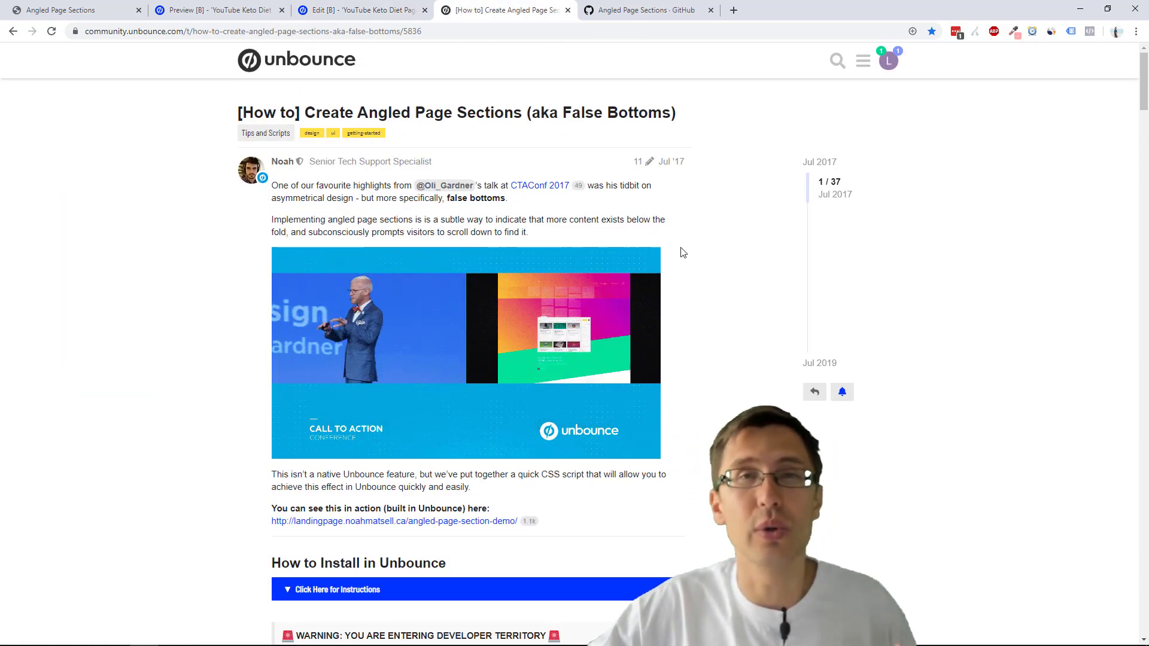
pyautogui.scroll(-4, 653, 277)
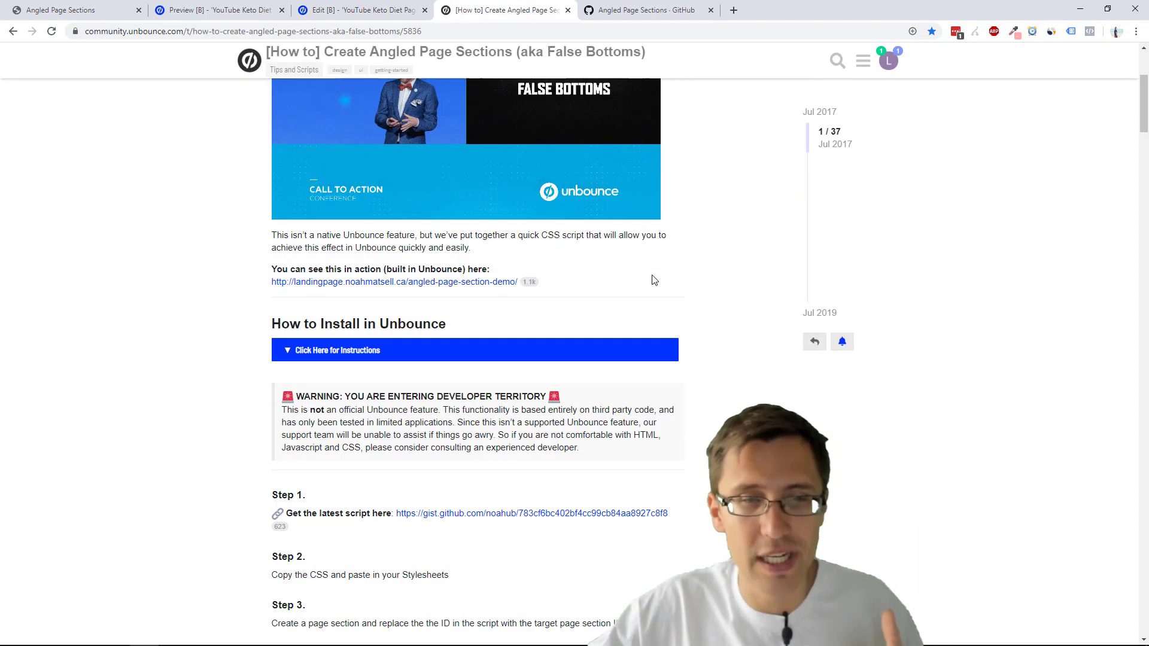
pyautogui.scroll(-2, 653, 280)
pyautogui.scroll(-1, 616, 286)
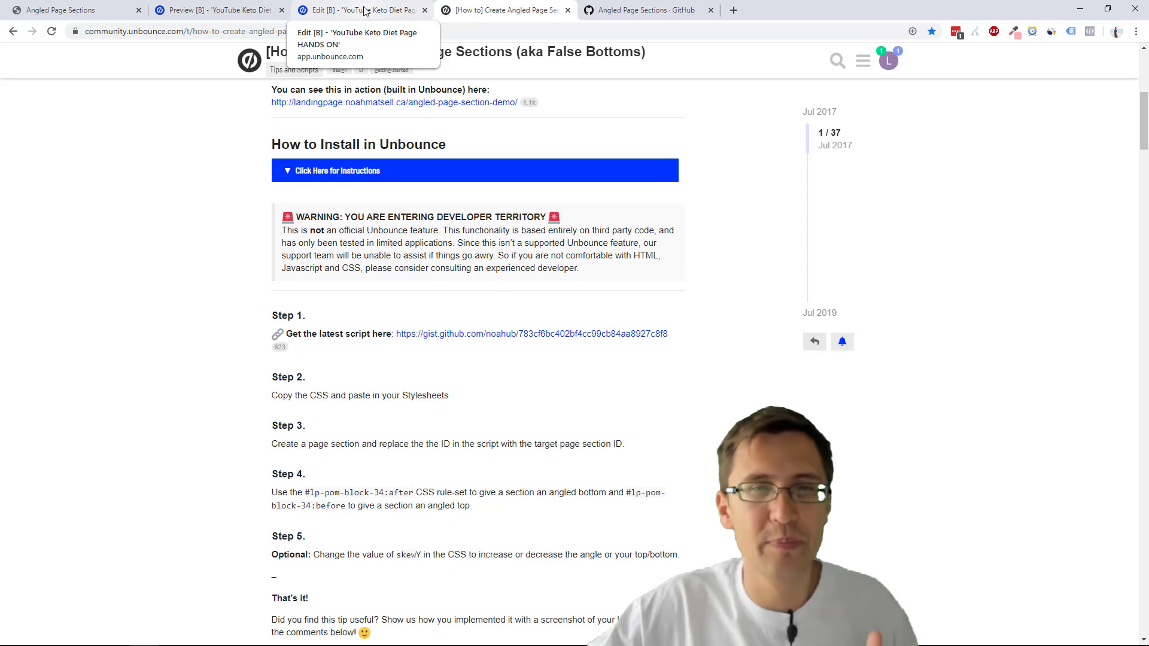
# Back in the Variant B editor, add three empty sections below the header.
pyautogui.click(383, 9)
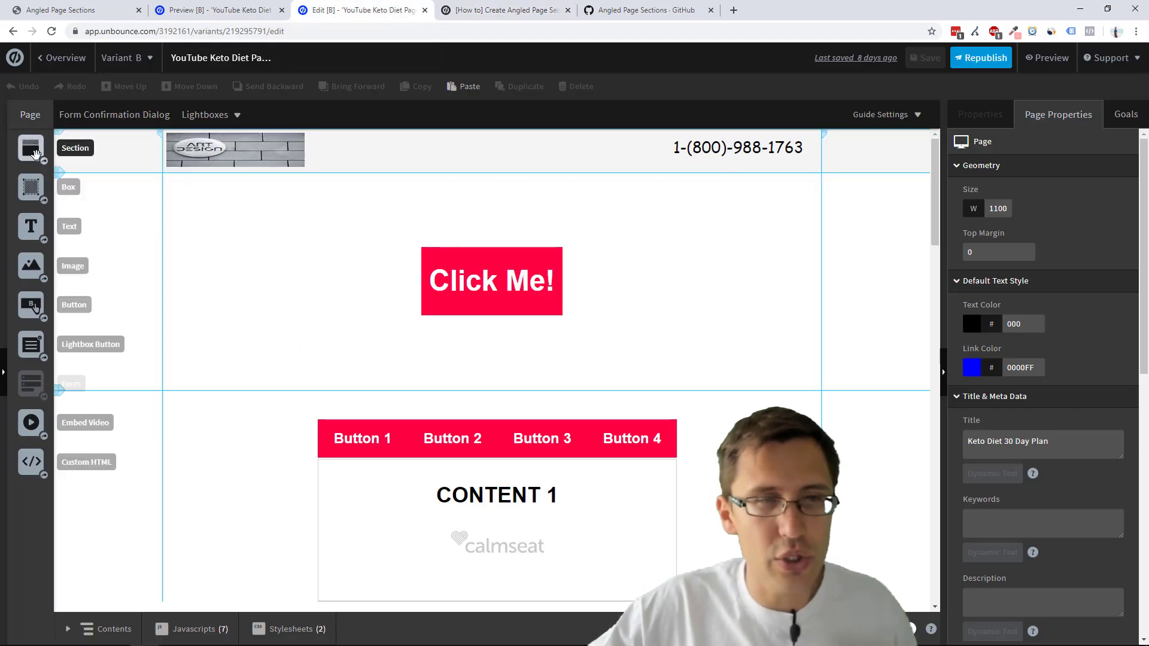
pyautogui.moveTo(35, 154); pyautogui.dragTo(176, 183)
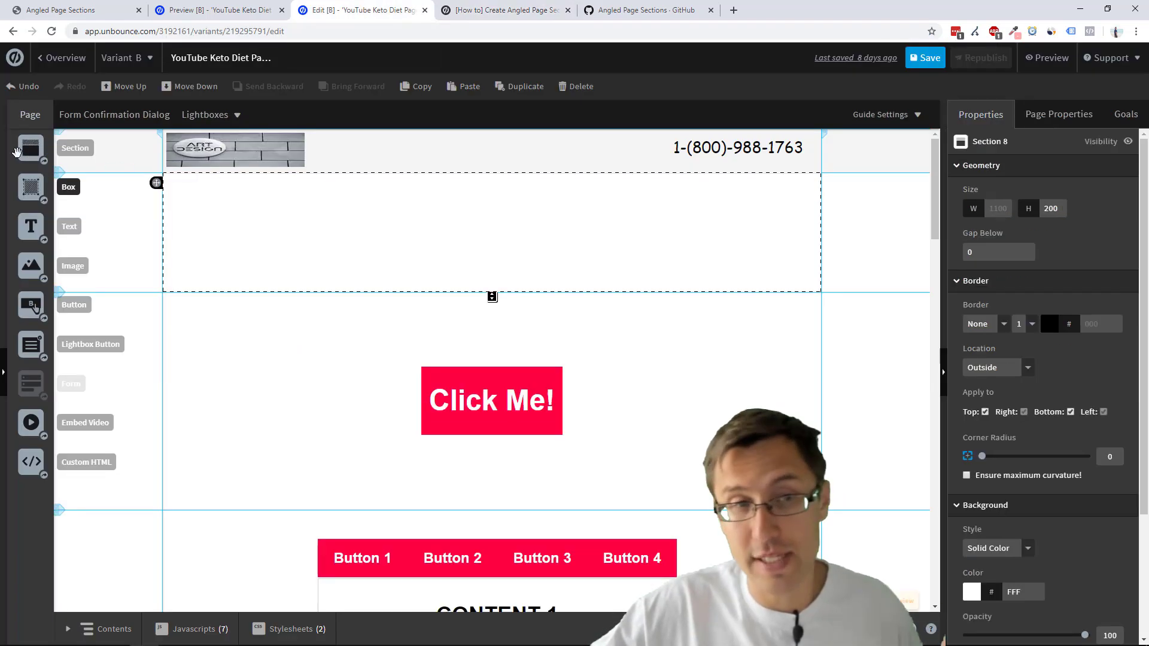
pyautogui.moveTo(31, 149); pyautogui.dragTo(228, 303)
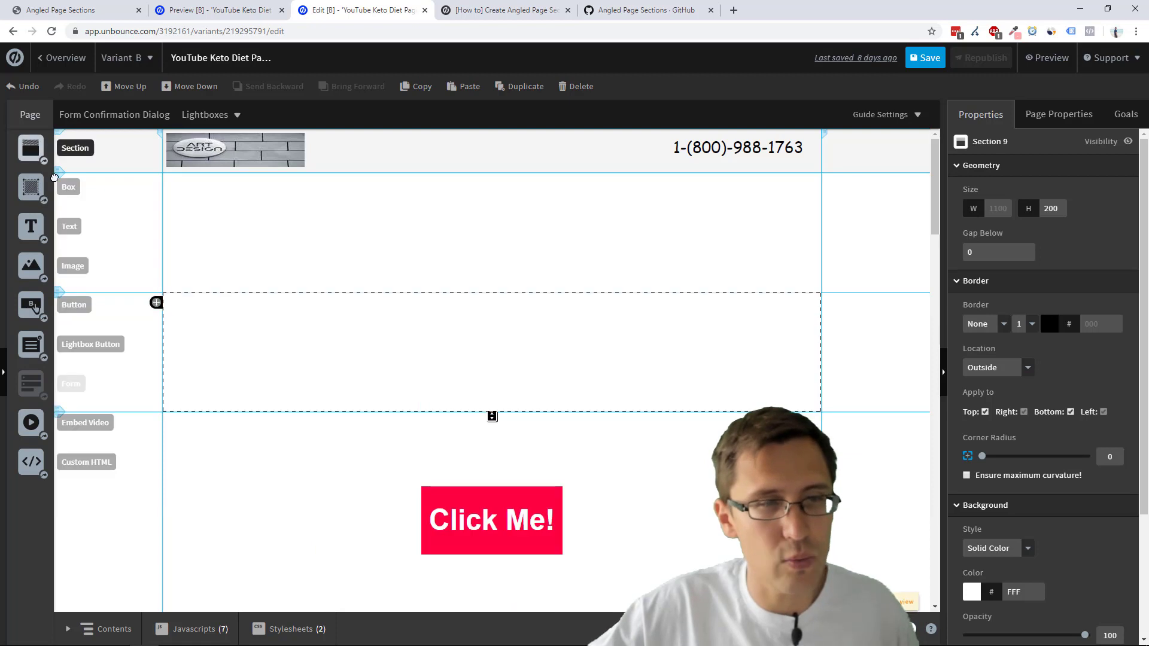
pyautogui.moveTo(31, 149); pyautogui.dragTo(259, 428)
# Give the top new section a dark red background.
pyautogui.click(527, 269)
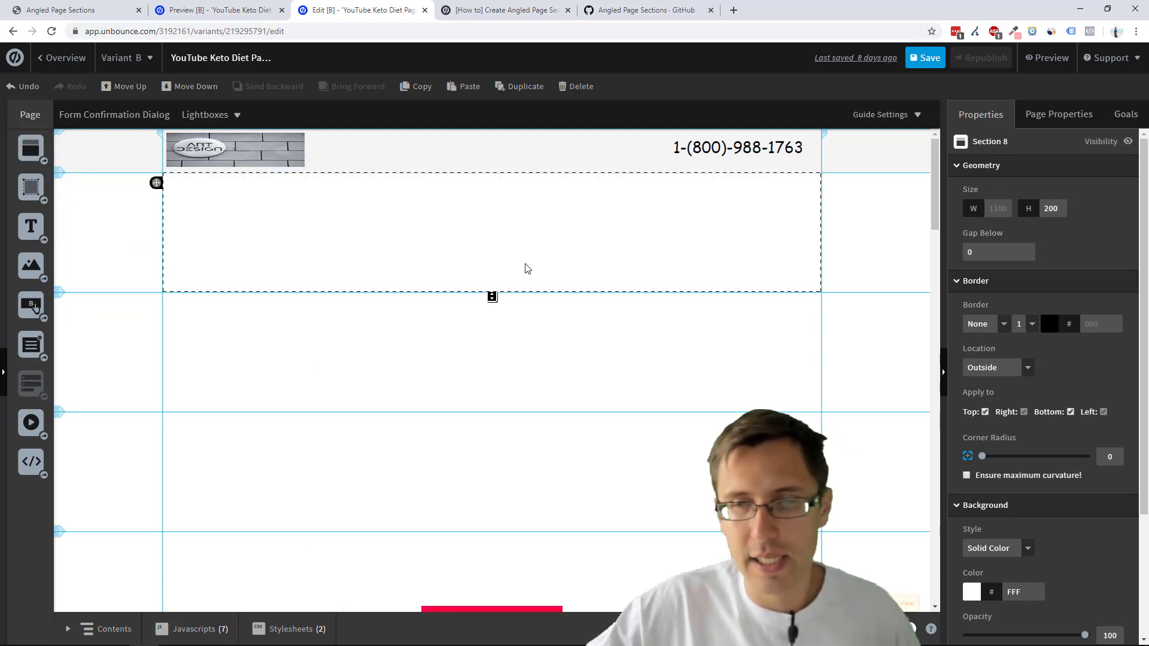
pyautogui.scroll(-3, 1068, 490)
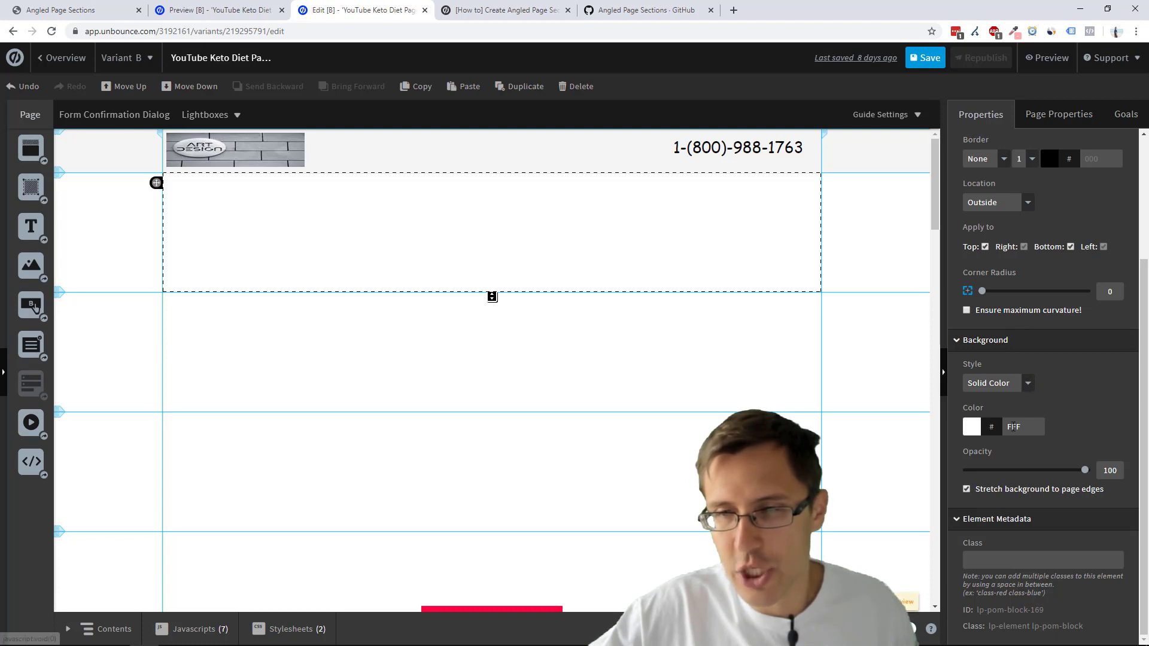
pyautogui.click(972, 427)
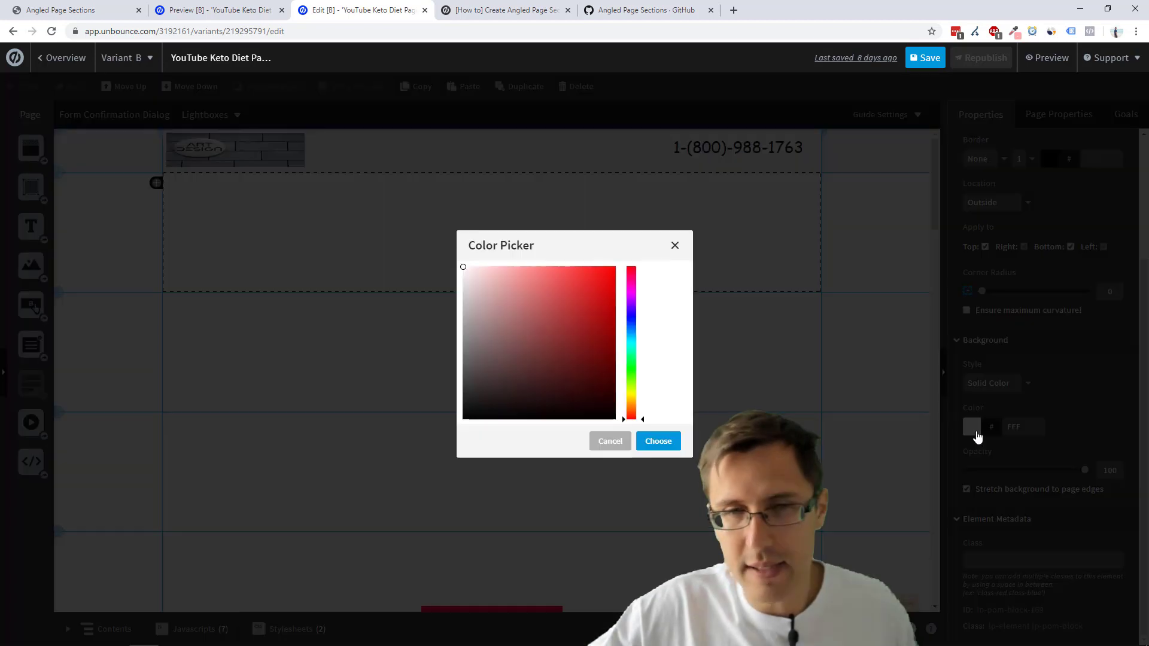
pyautogui.moveTo(583, 308); pyautogui.dragTo(616, 304)
pyautogui.click(659, 441)
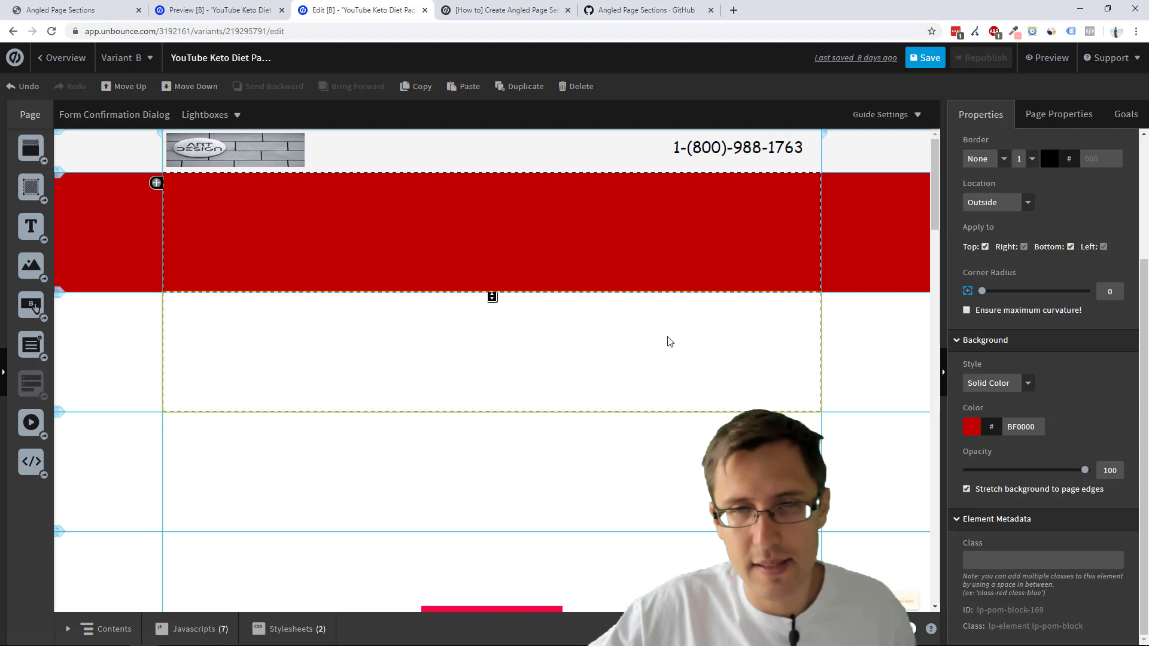
pyautogui.click(972, 427)
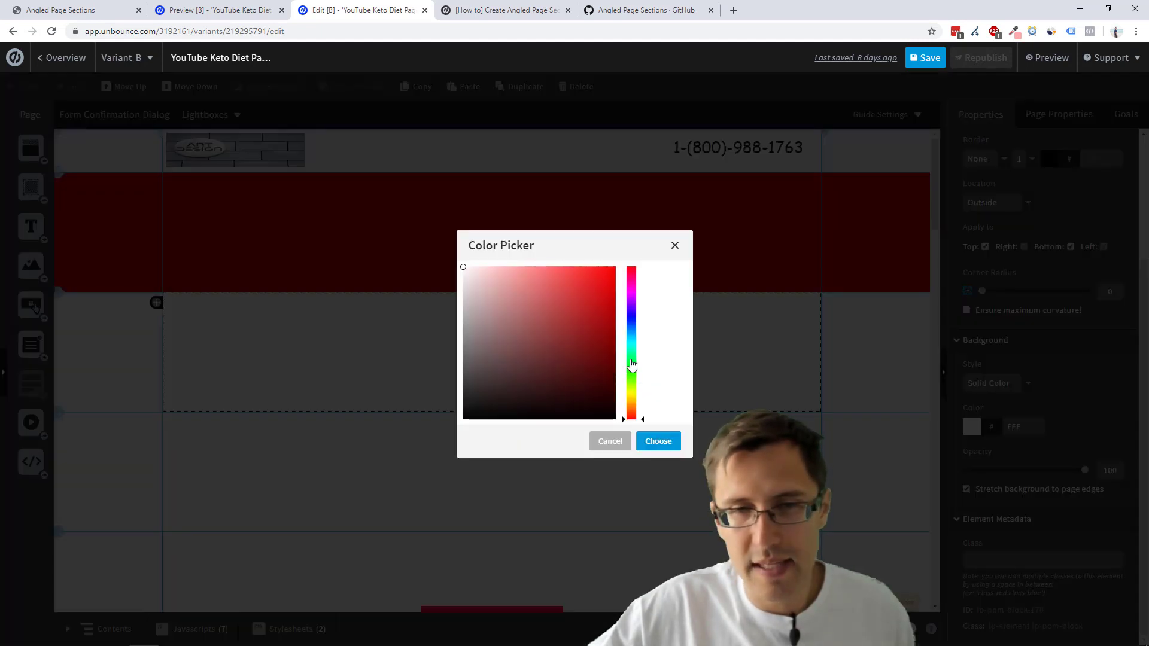
pyautogui.click(631, 359)
pyautogui.click(612, 325)
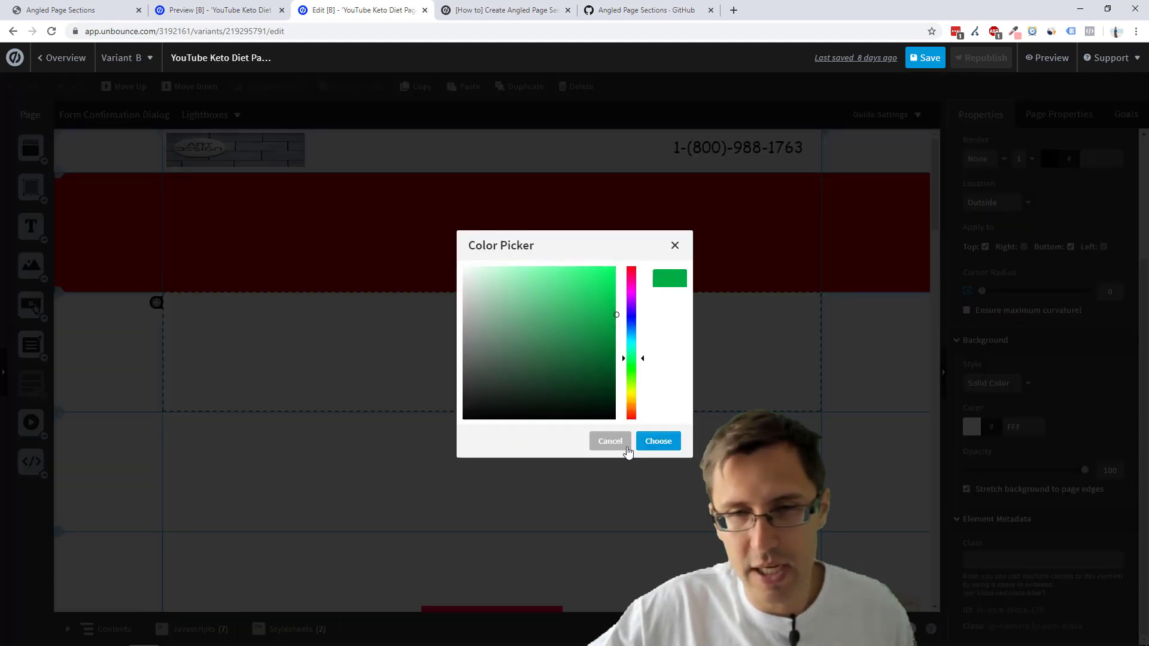
pyautogui.click(626, 449)
# Set the section below the red one to a fully saturated bright green background.
pyautogui.click(654, 469)
pyautogui.click(971, 429)
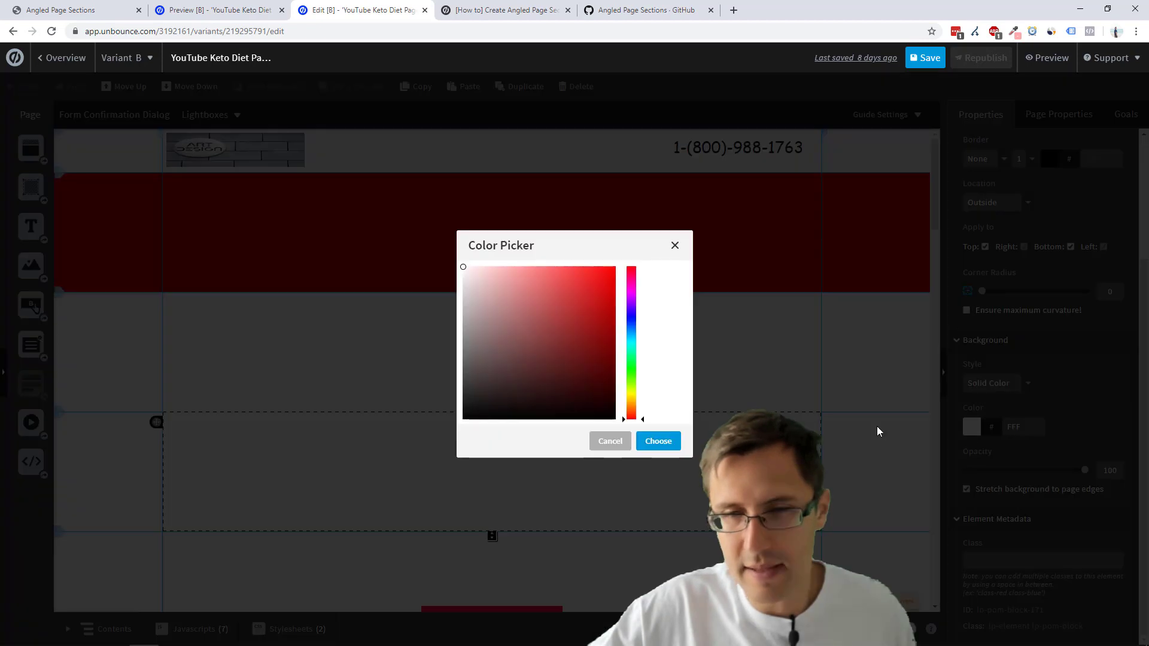
pyautogui.click(575, 356)
pyautogui.click(631, 364)
pyautogui.moveTo(607, 362); pyautogui.dragTo(636, 331)
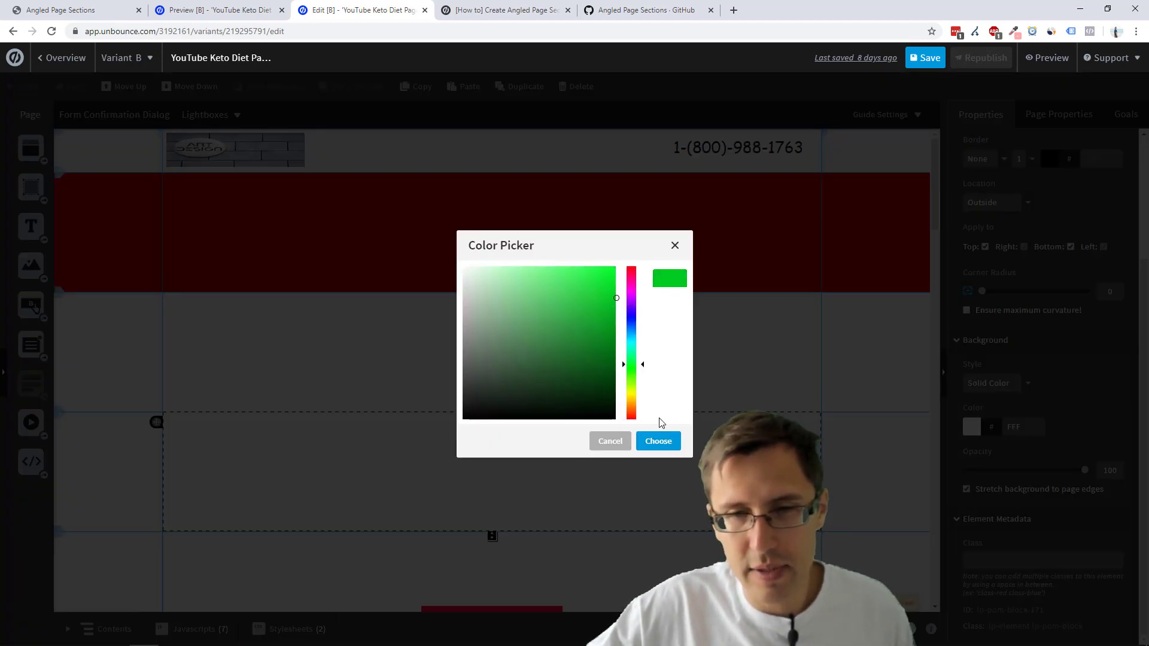
pyautogui.click(658, 441)
# Change the red top section's background to a light orange.
pyautogui.click(749, 251)
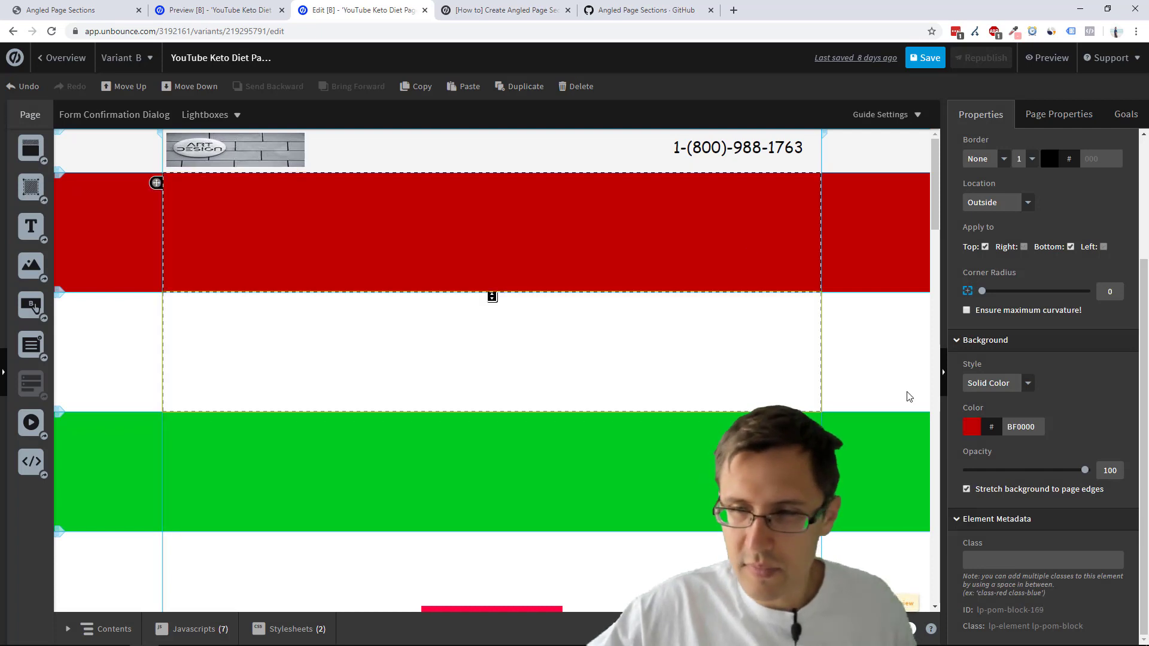
pyautogui.click(972, 427)
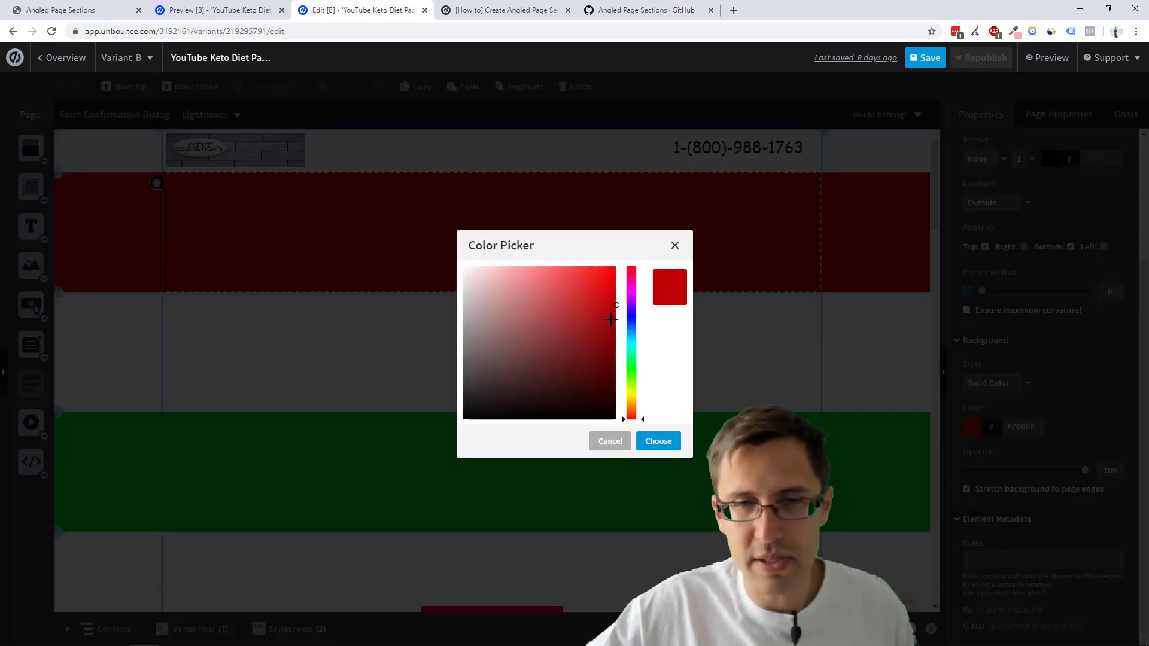
pyautogui.click(636, 409)
pyautogui.moveTo(601, 336); pyautogui.dragTo(642, 294)
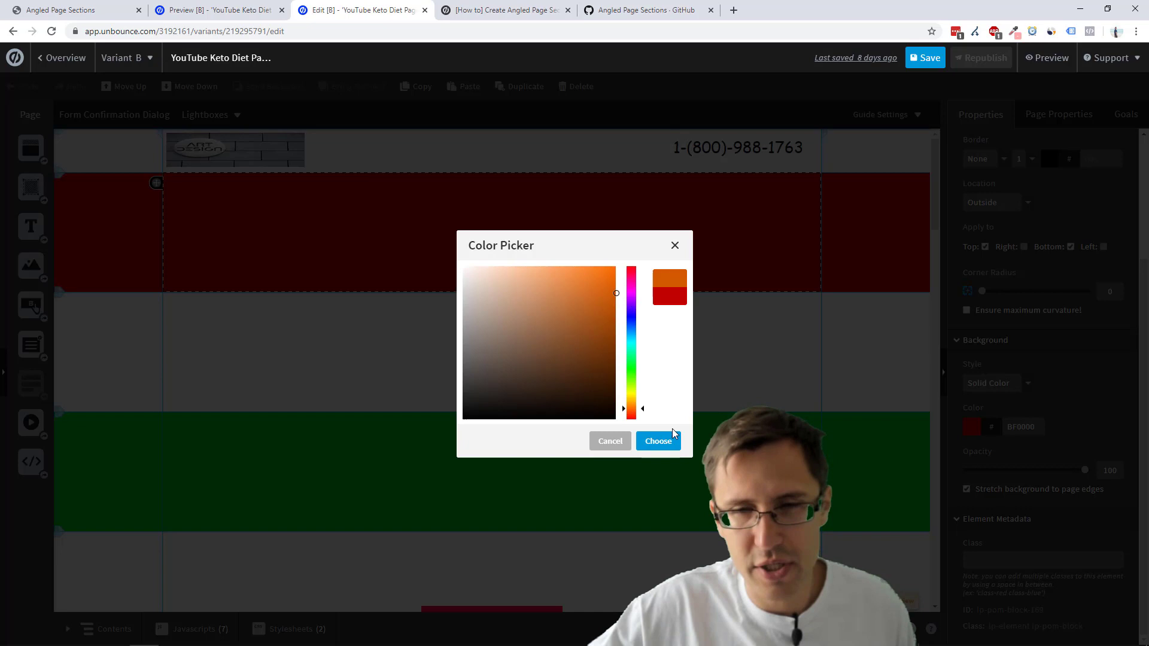
pyautogui.moveTo(622, 333); pyautogui.dragTo(570, 258)
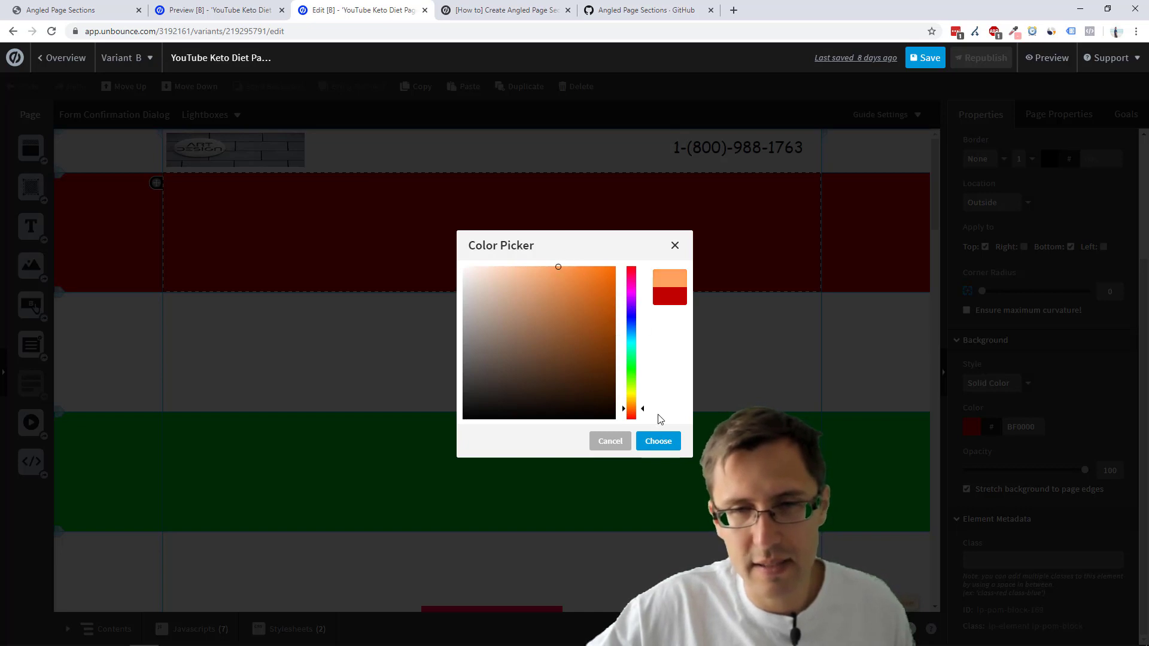
pyautogui.click(659, 441)
pyautogui.click(626, 361)
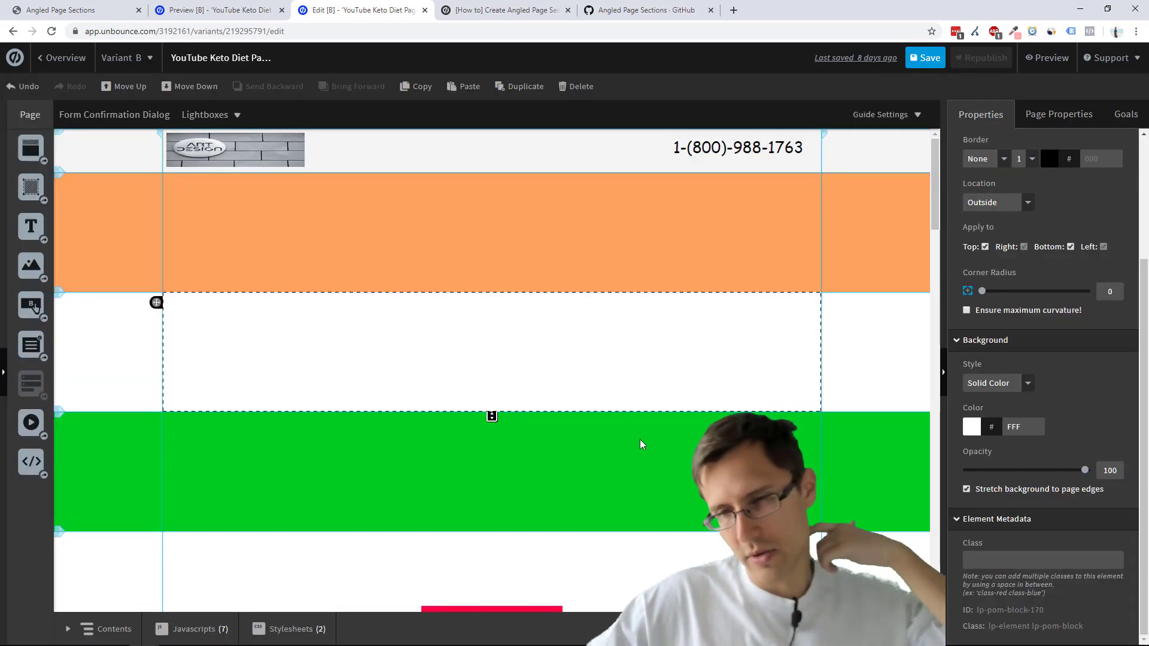
# Select and copy all 34 lines of angled_sections.css from the gist, then go back to the Unbounce editor.
pyautogui.click(645, 14)
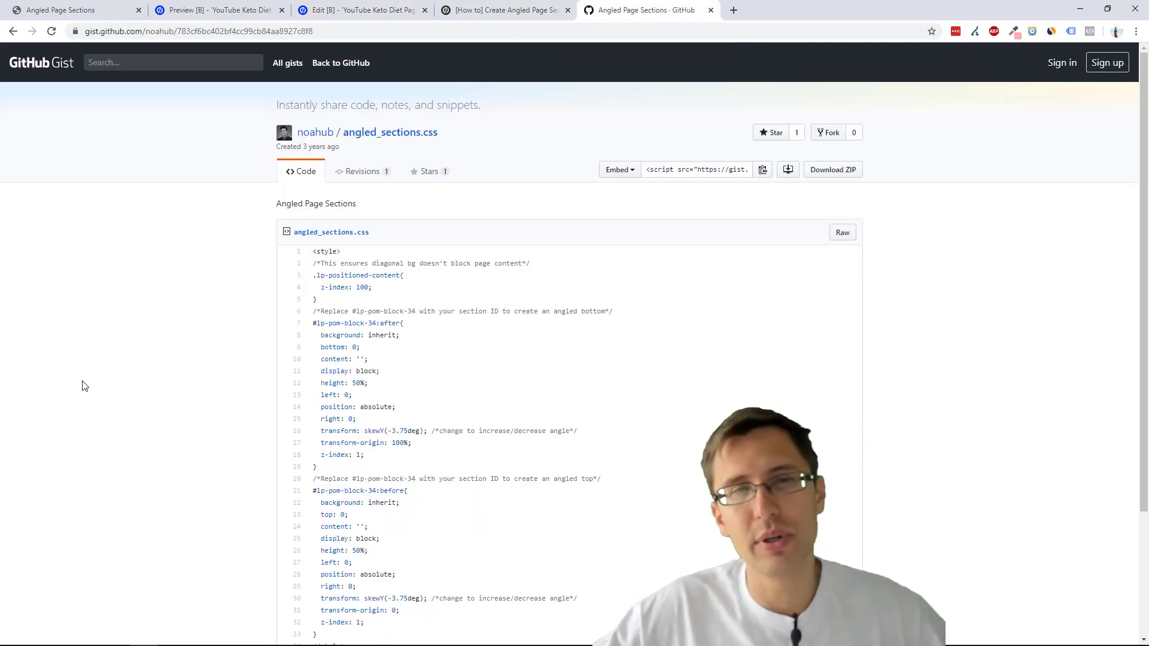
pyautogui.click(473, 14)
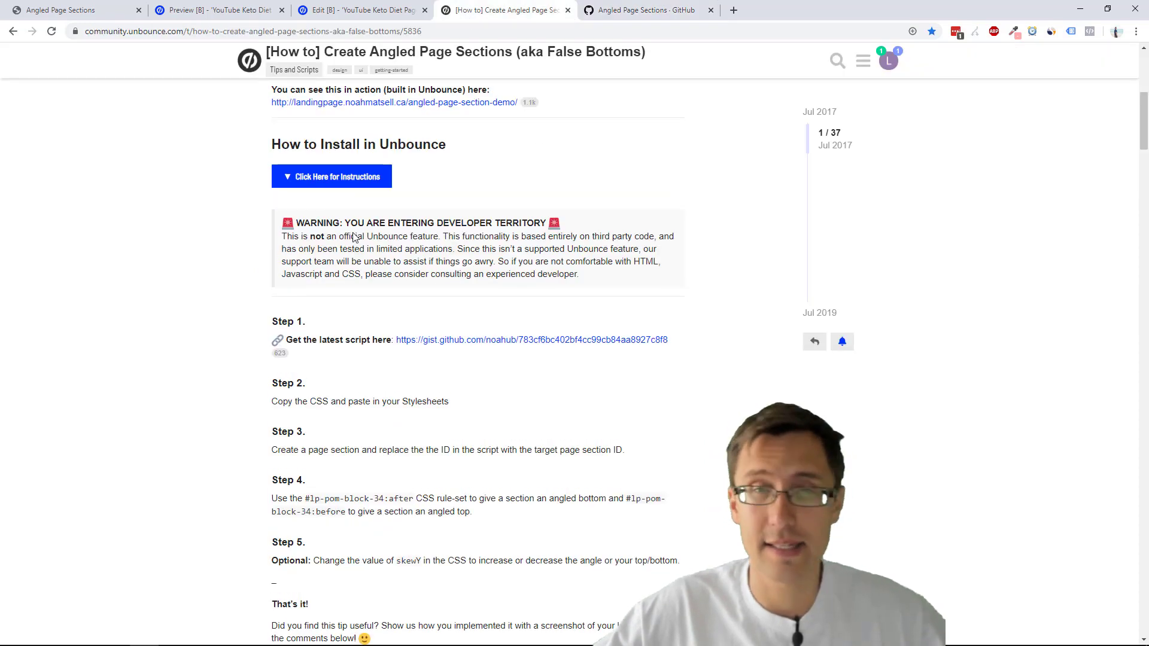
pyautogui.click(640, 11)
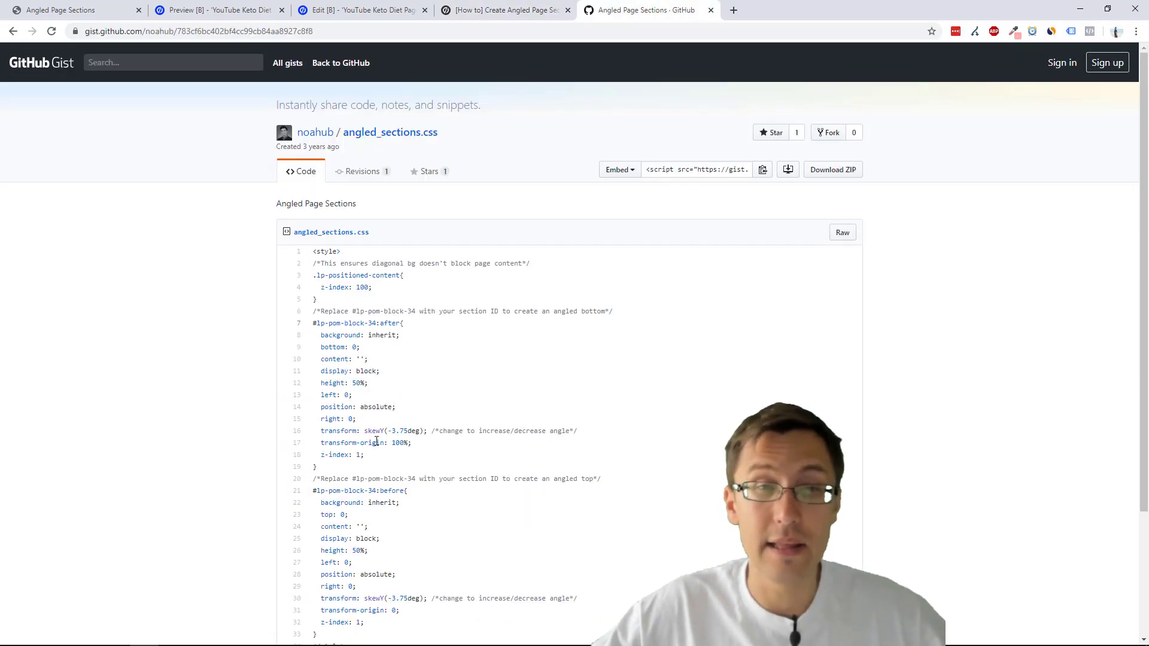
pyautogui.scroll(-3, 203, 383)
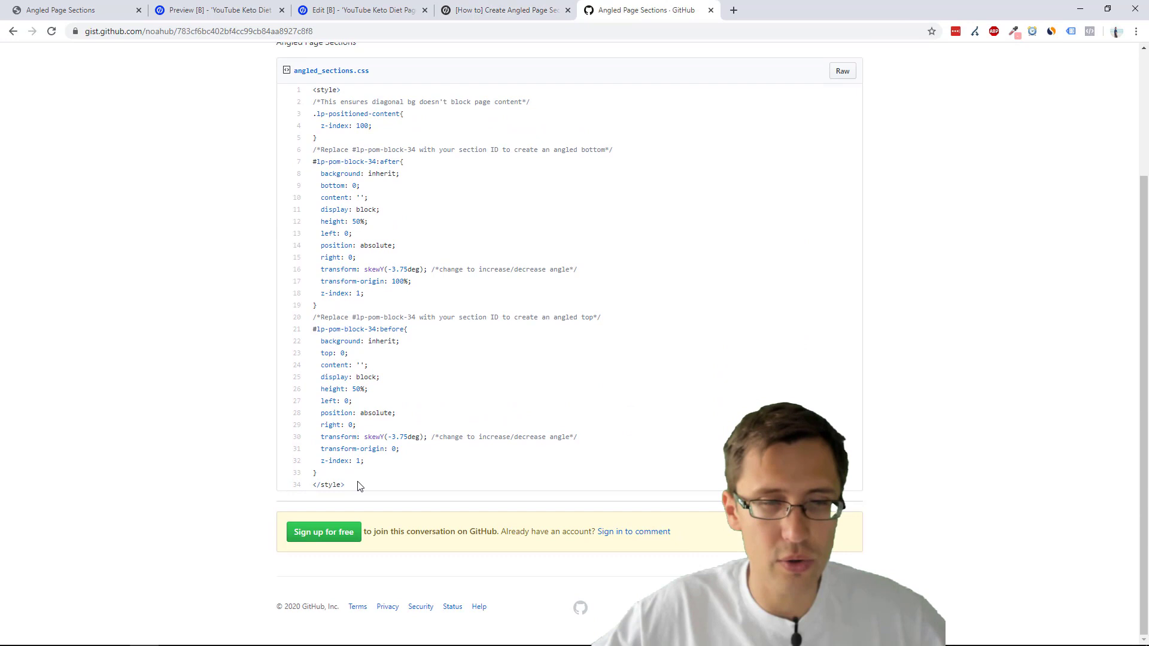
pyautogui.moveTo(345, 485); pyautogui.dragTo(308, 97)
pyautogui.hotkey('ctrl', 'c')
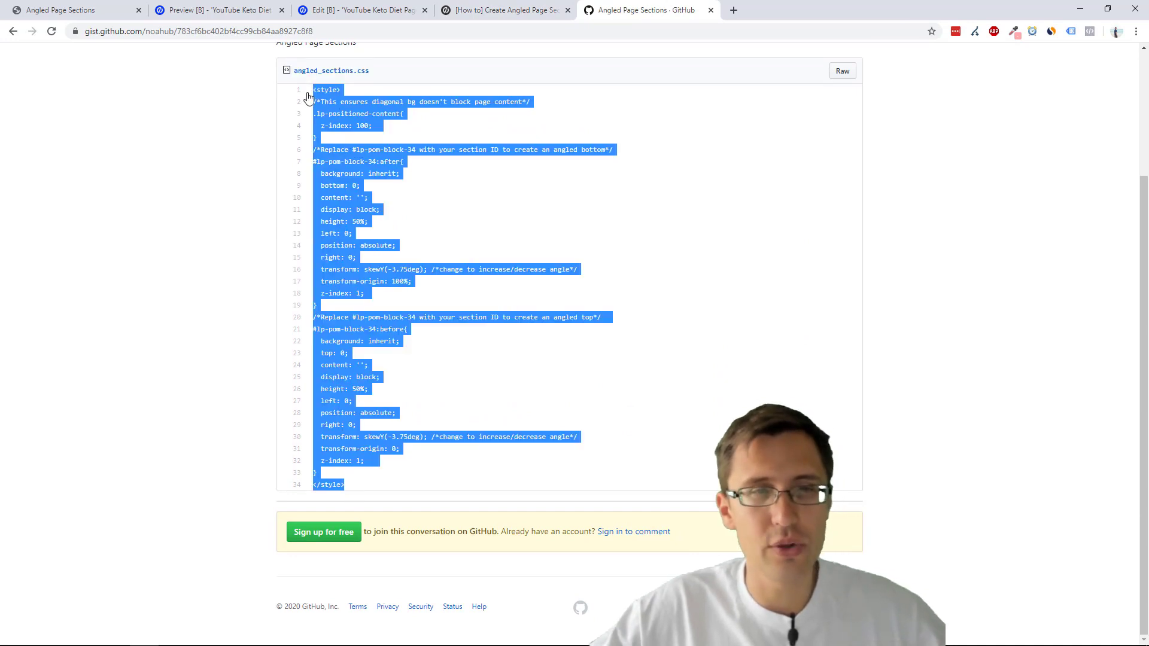
pyautogui.click(359, 11)
# Create a stylesheet named 'Angled page Sections' holding the pasted 34-line CSS.
pyautogui.click(266, 627)
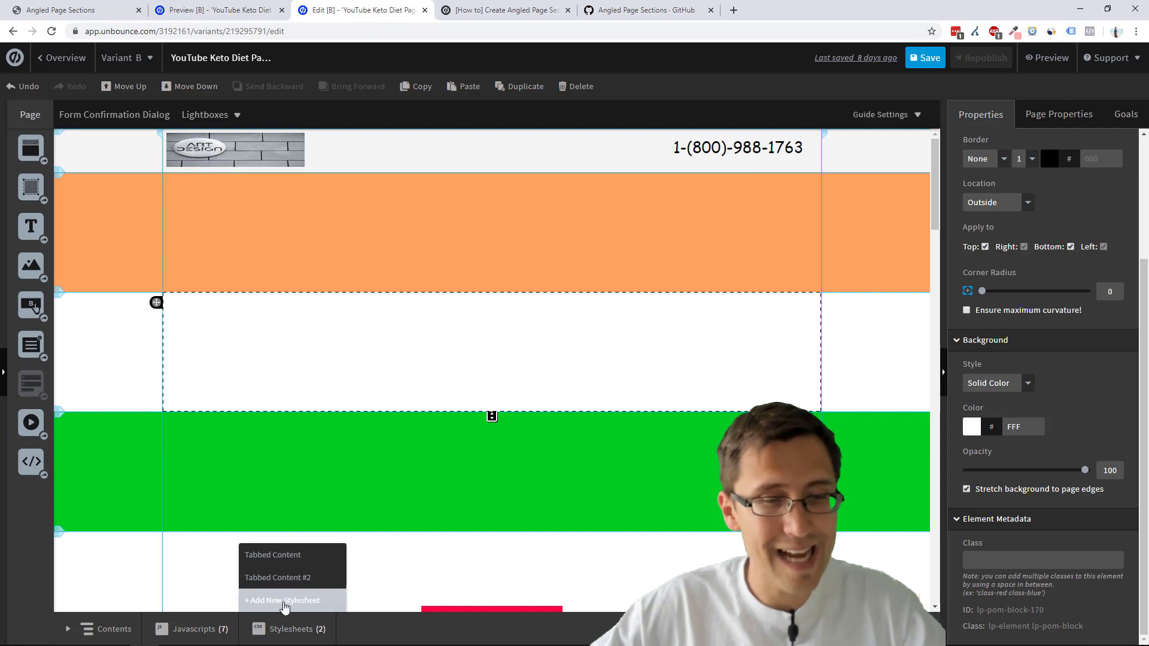
pyautogui.click(284, 601)
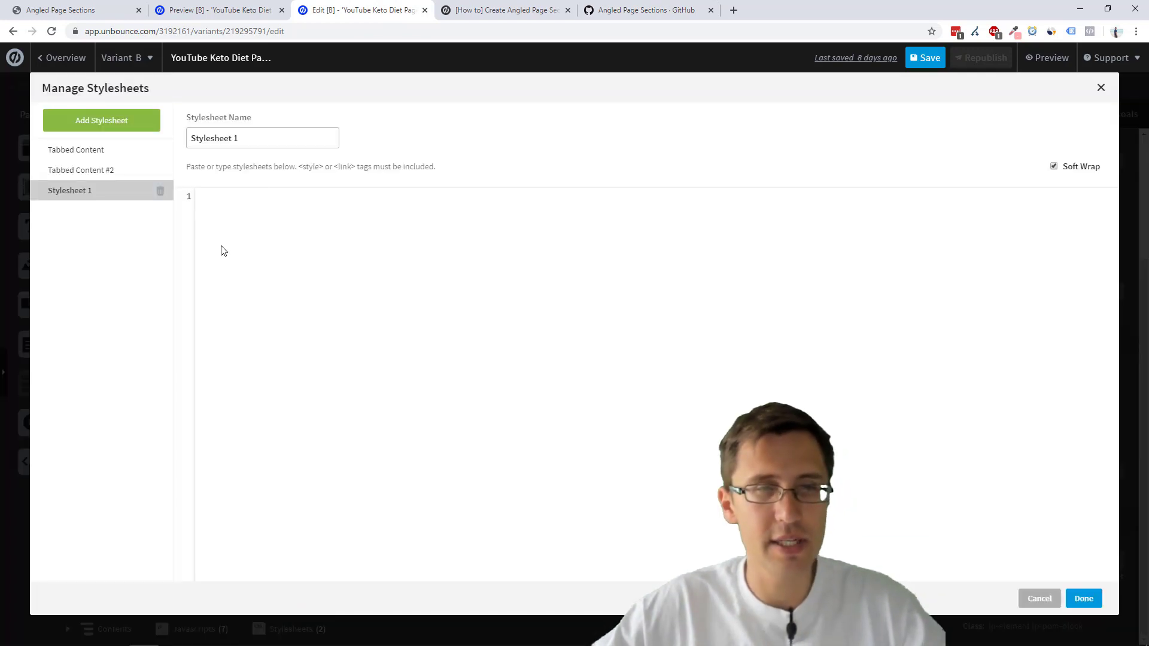
pyautogui.tripleClick(256, 143)
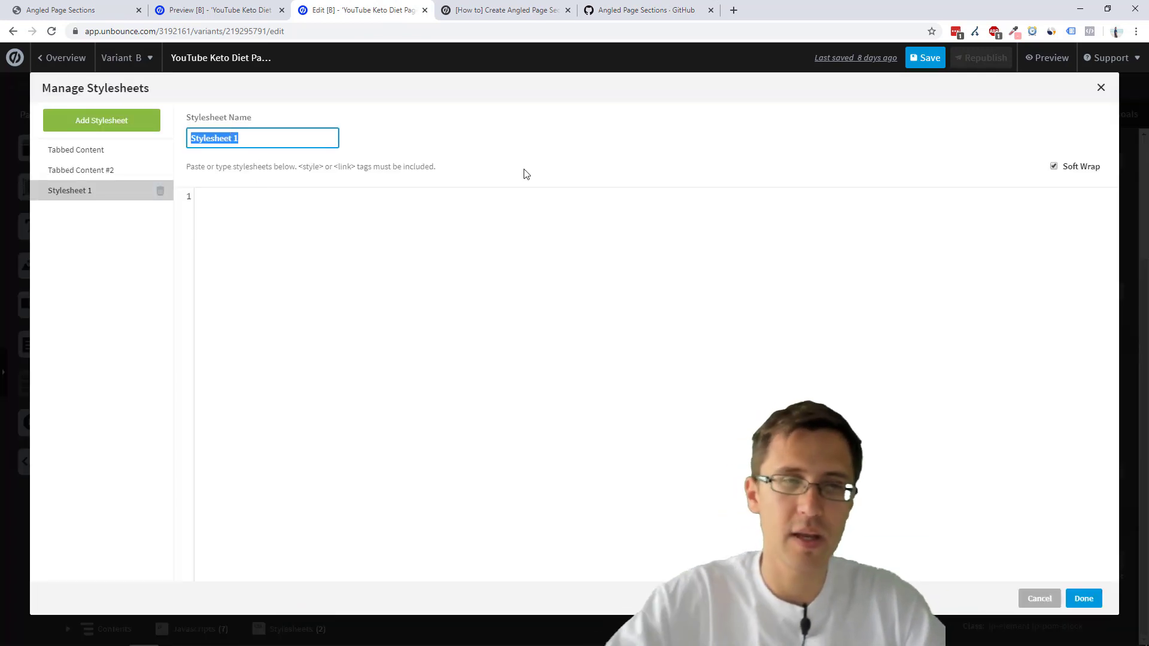
pyautogui.write('a')
pyautogui.press('BackSpace')
pyautogui.write('Angled page Sections')
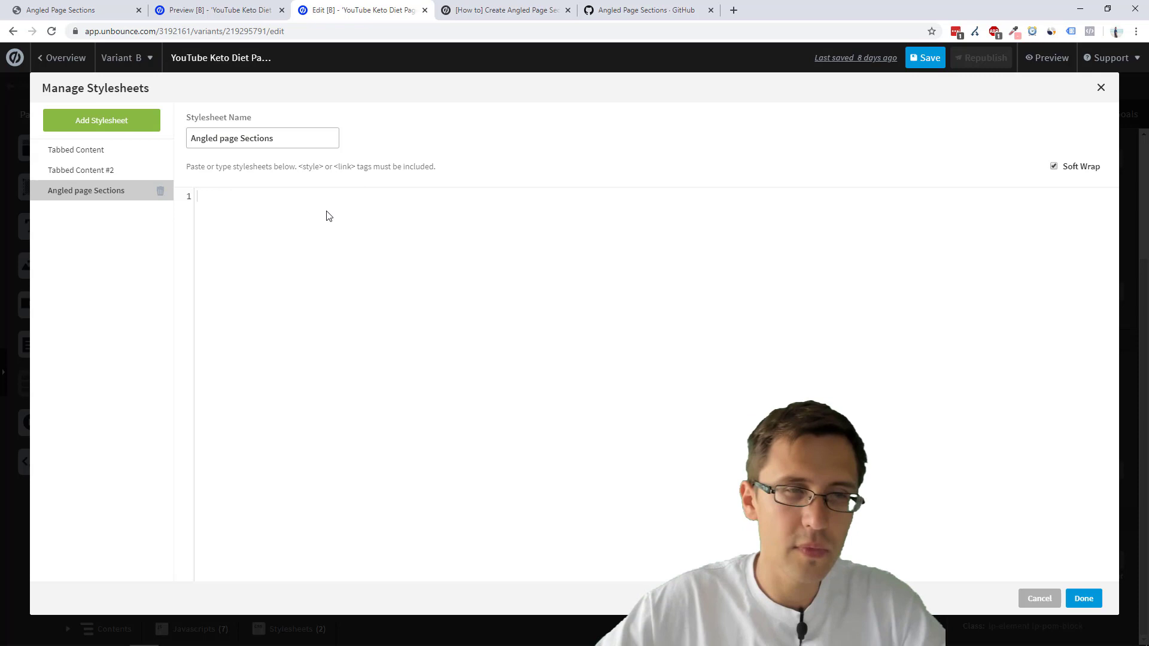
pyautogui.hotkey('ctrl', 'v')
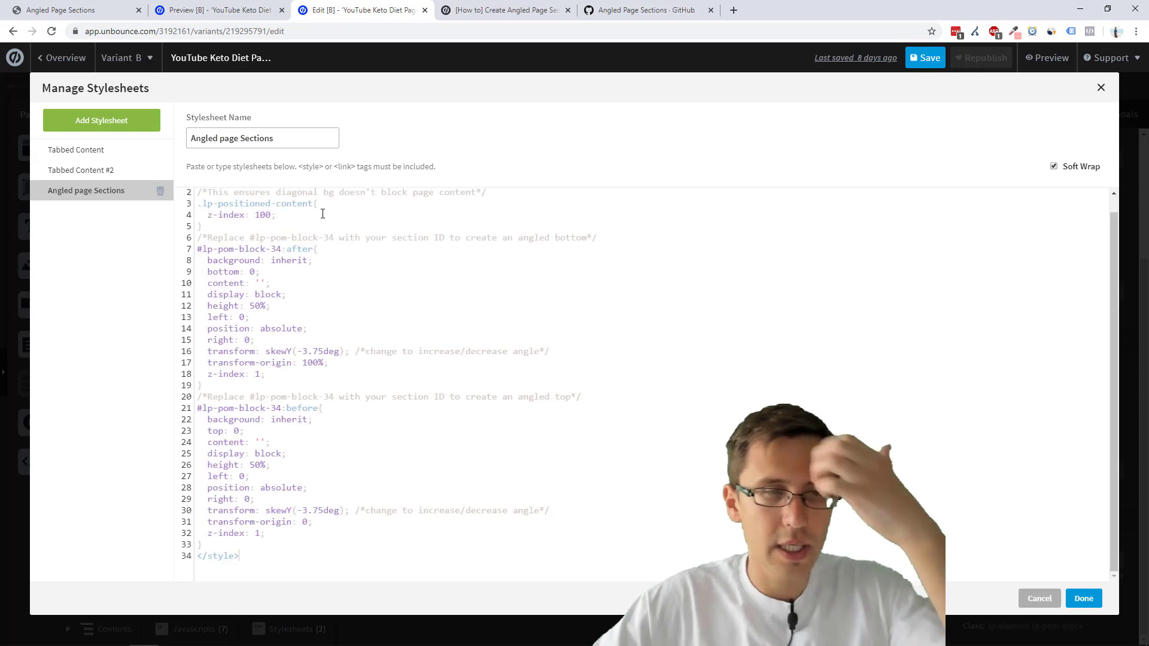
pyautogui.click(1084, 598)
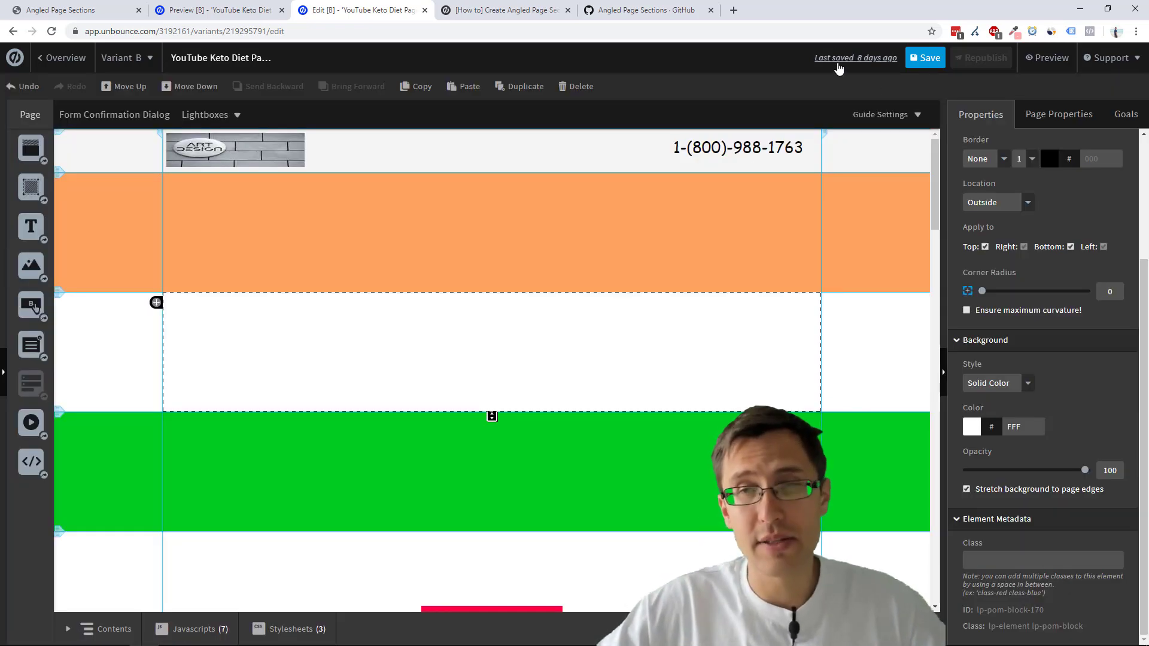
# Save the page and select the orange section's element ID.
pyautogui.click(925, 57)
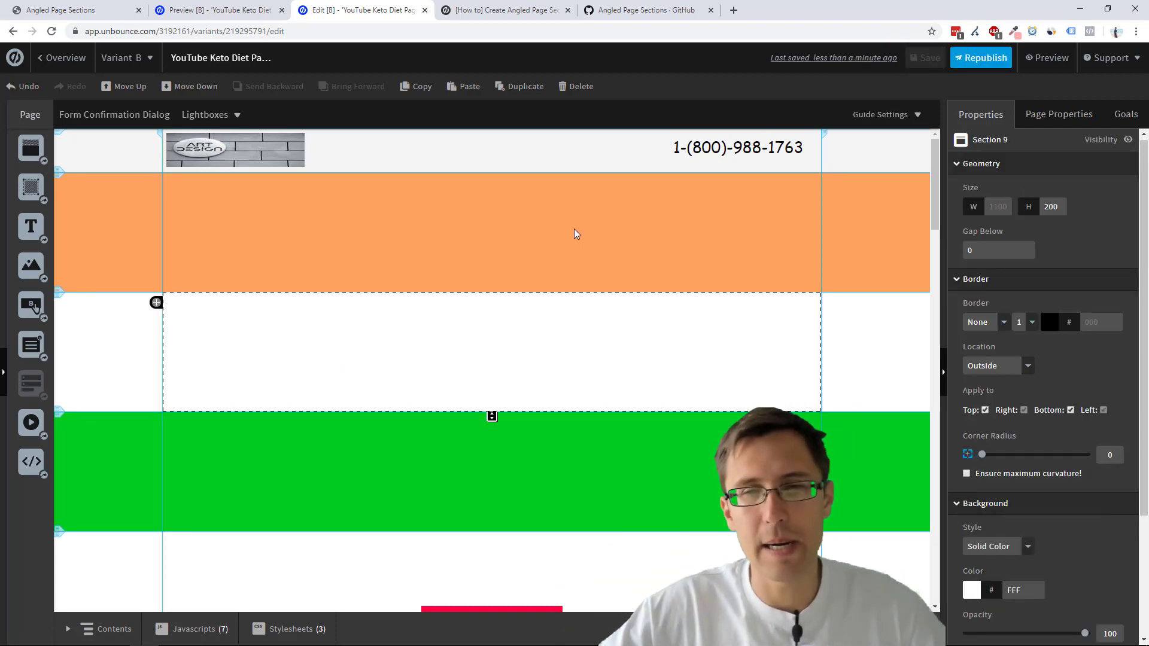
pyautogui.click(631, 229)
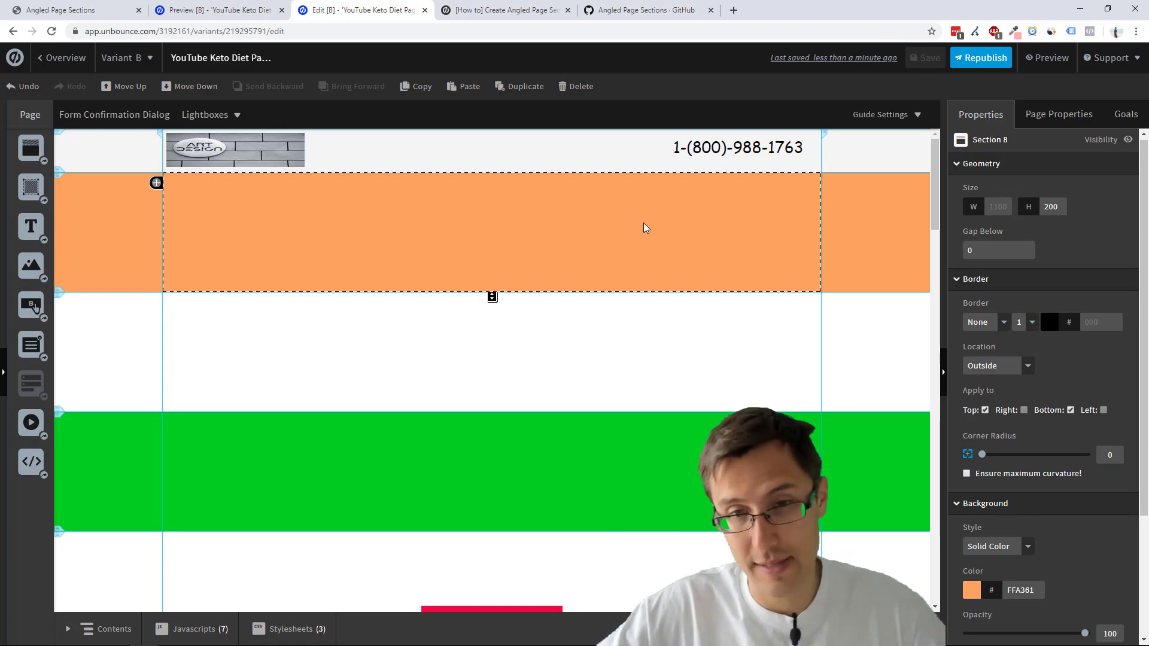
pyautogui.scroll(-3, 1061, 513)
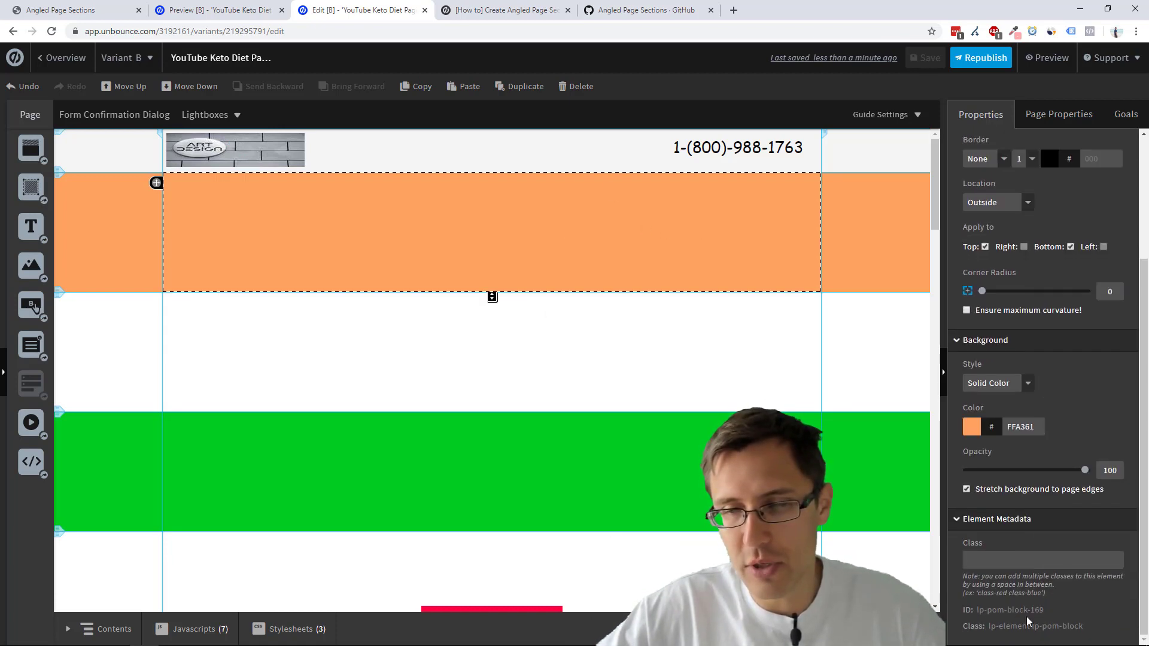
pyautogui.tripleClick(984, 610)
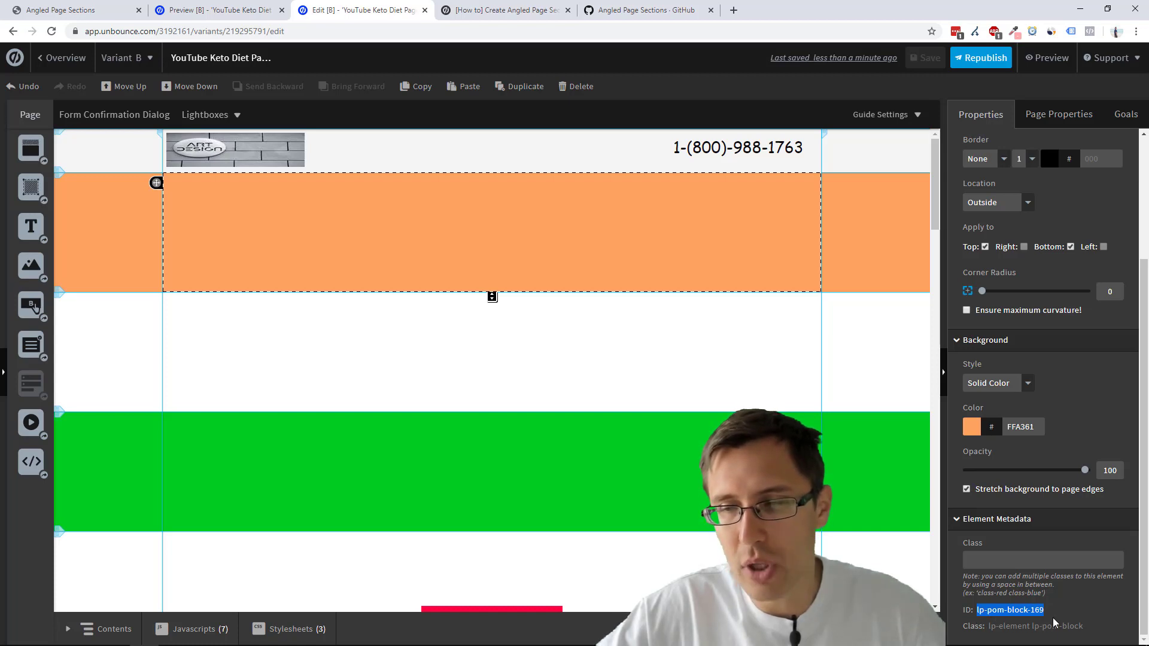
# Check the white and green section IDs, then select the orange section's ID lp-pom-block-169.
pyautogui.click(697, 390)
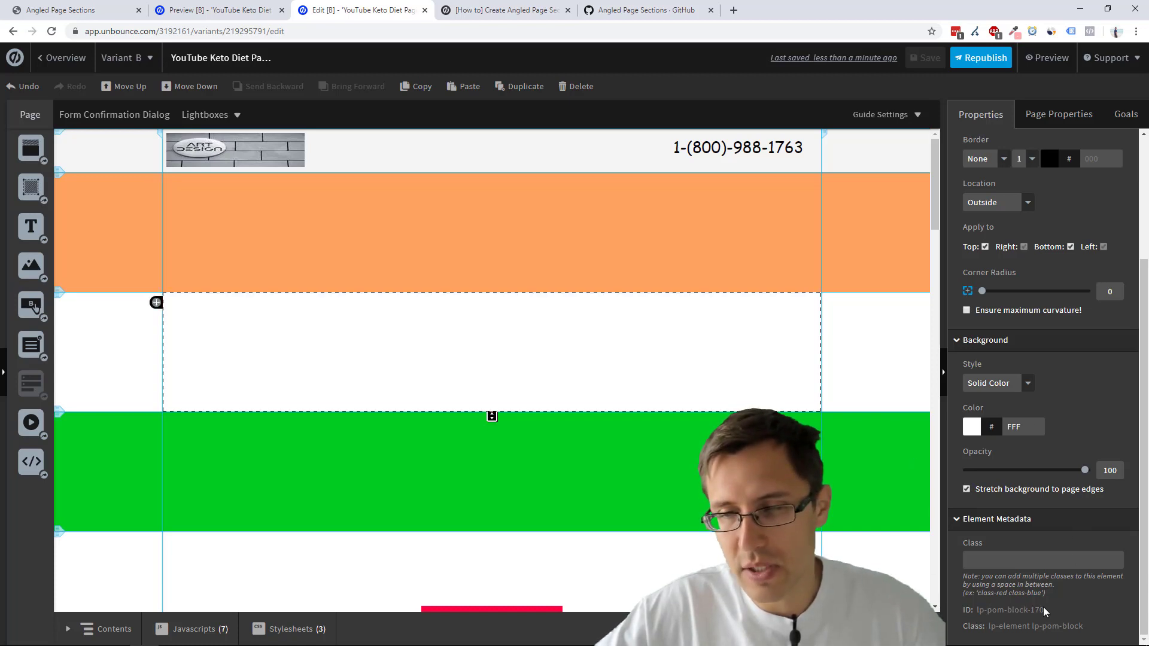
pyautogui.click(778, 473)
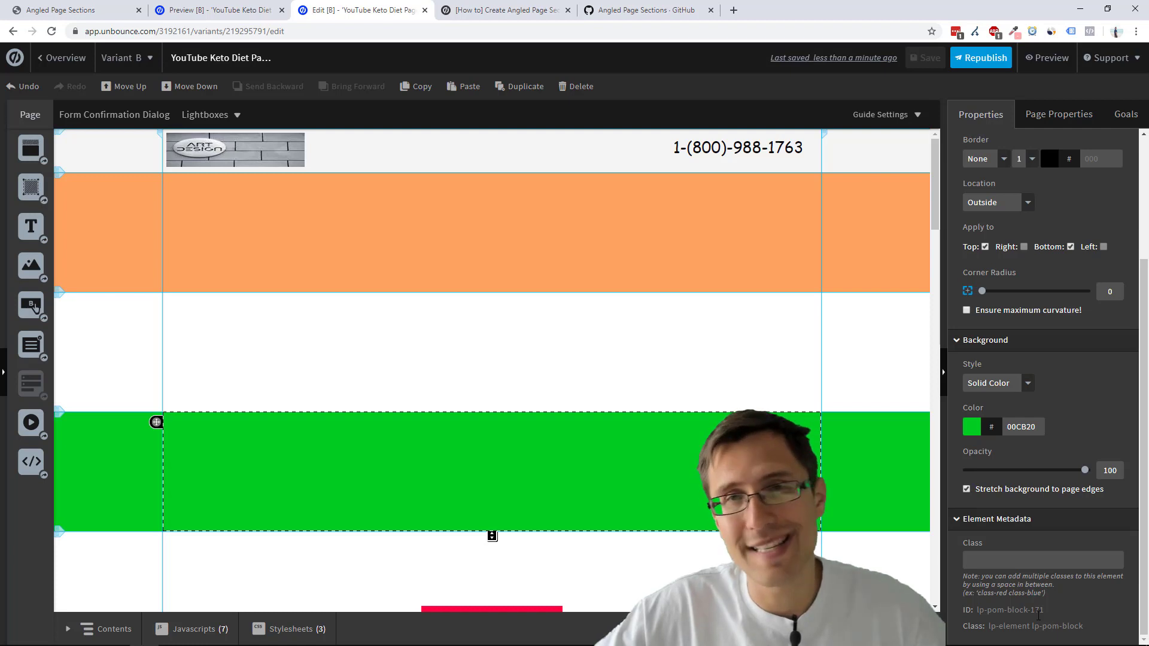
pyautogui.click(609, 231)
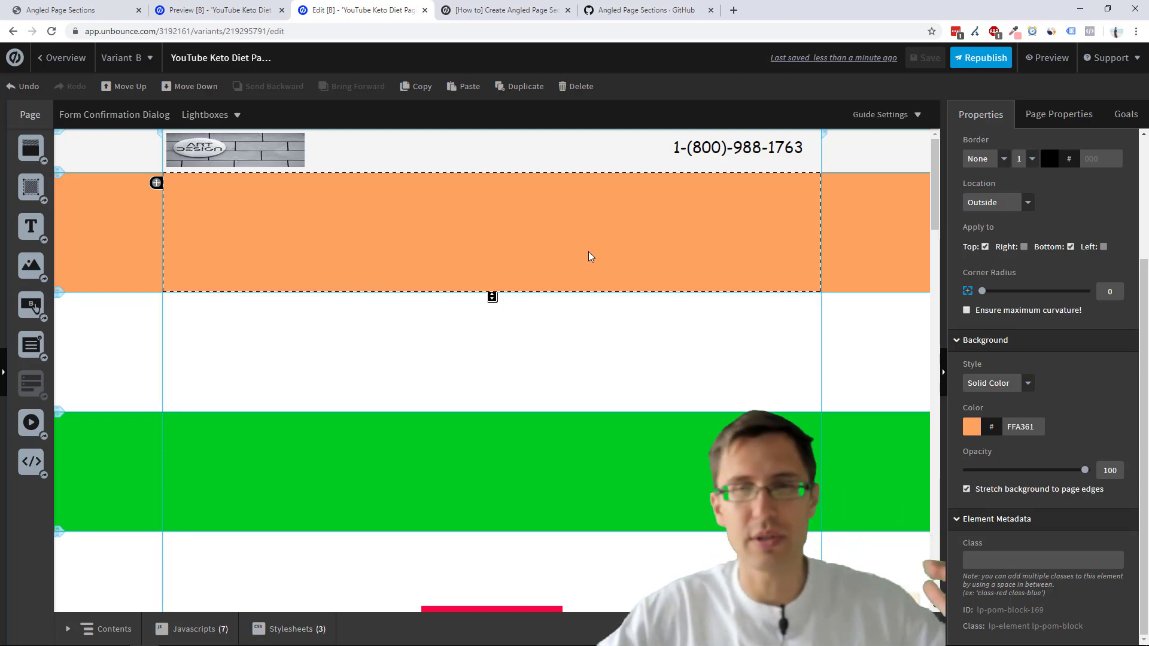
pyautogui.hotkey('ctrl', '1')
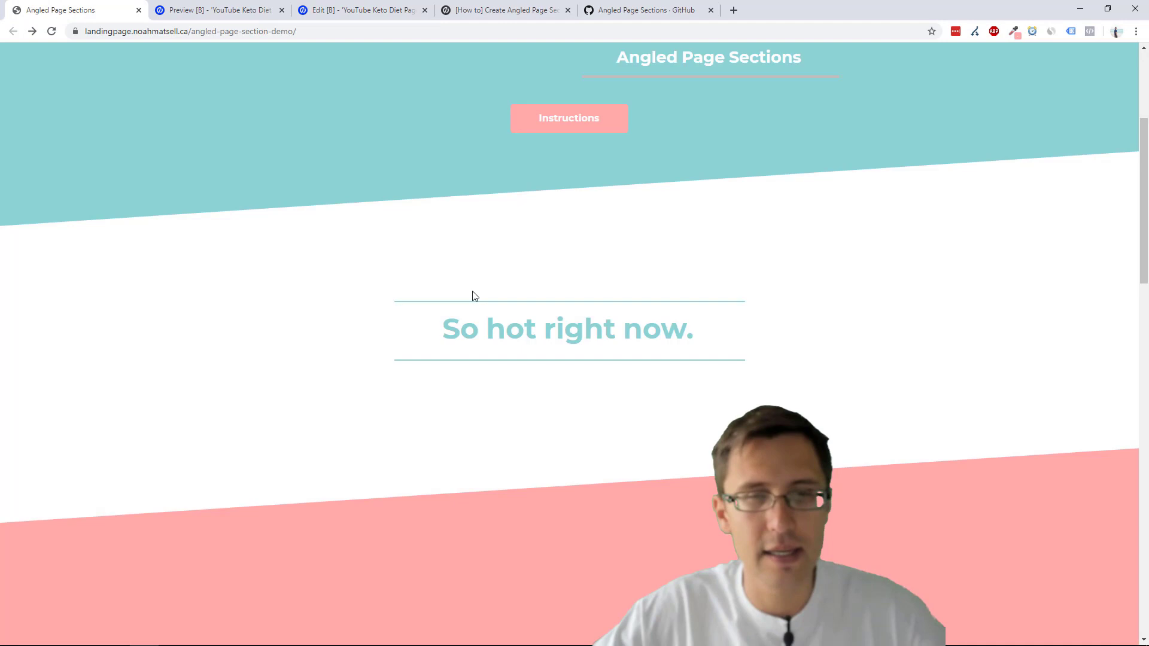
pyautogui.click(419, 11)
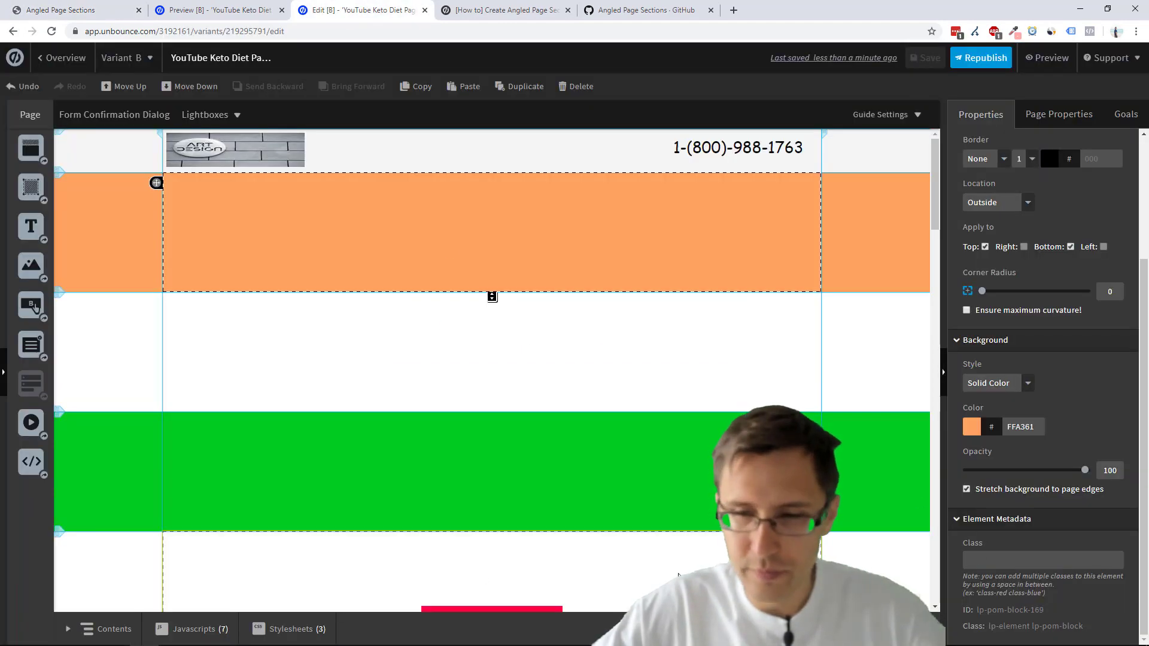
pyautogui.tripleClick(1036, 610)
pyautogui.hotkey('ctrl', 'c')
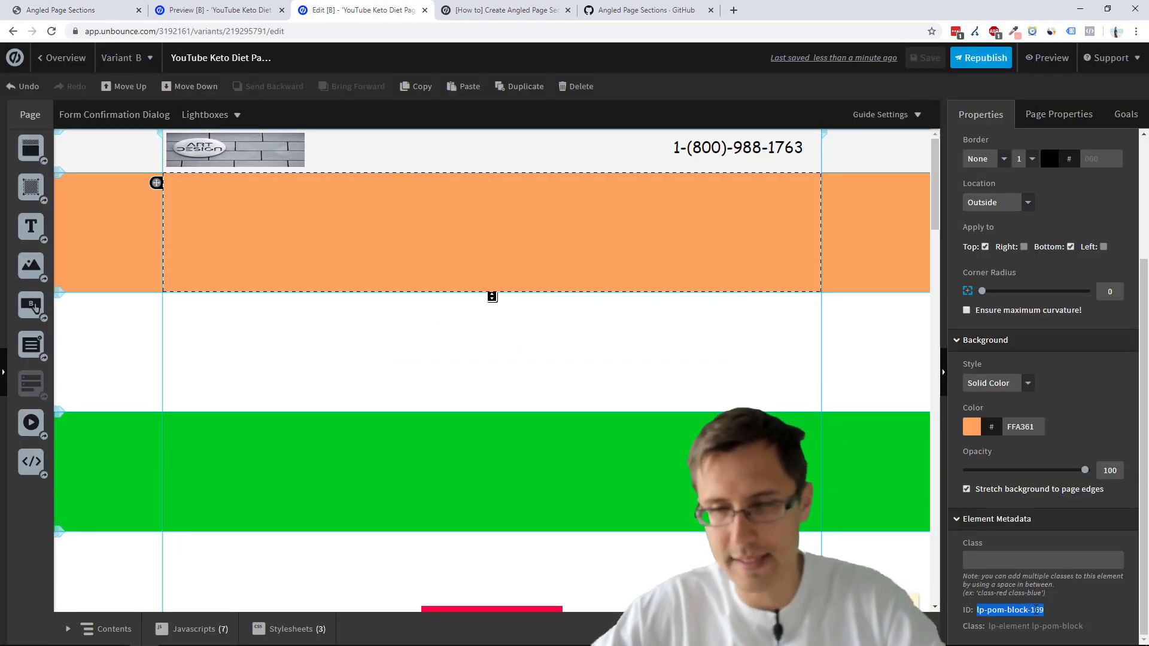
# Paste lp-pom-block-169 into the angled-bottom :after selector on line 7 of Angled page Sections.
pyautogui.click(293, 629)
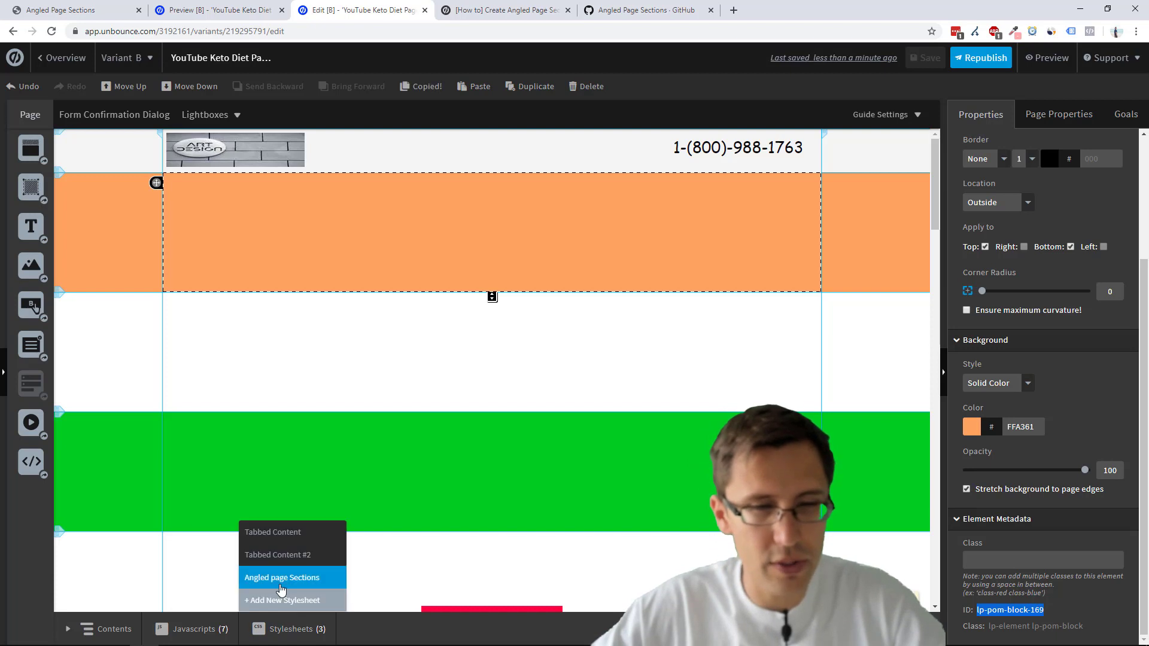
pyautogui.click(280, 591)
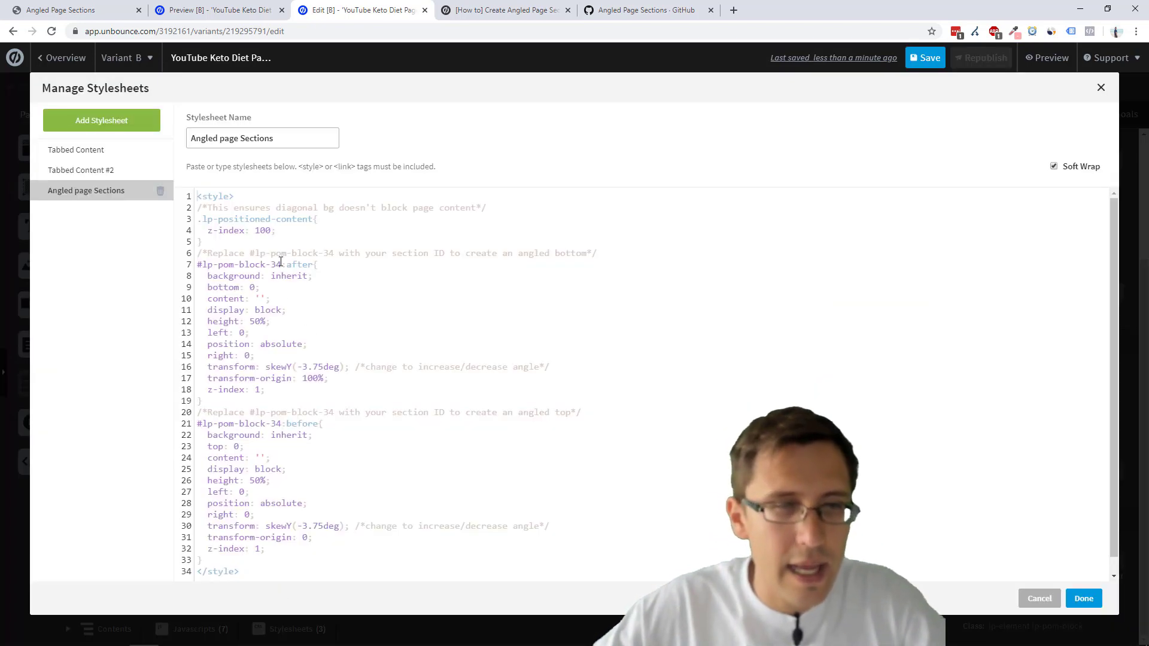
pyautogui.hotkey('ctrl', 'v')
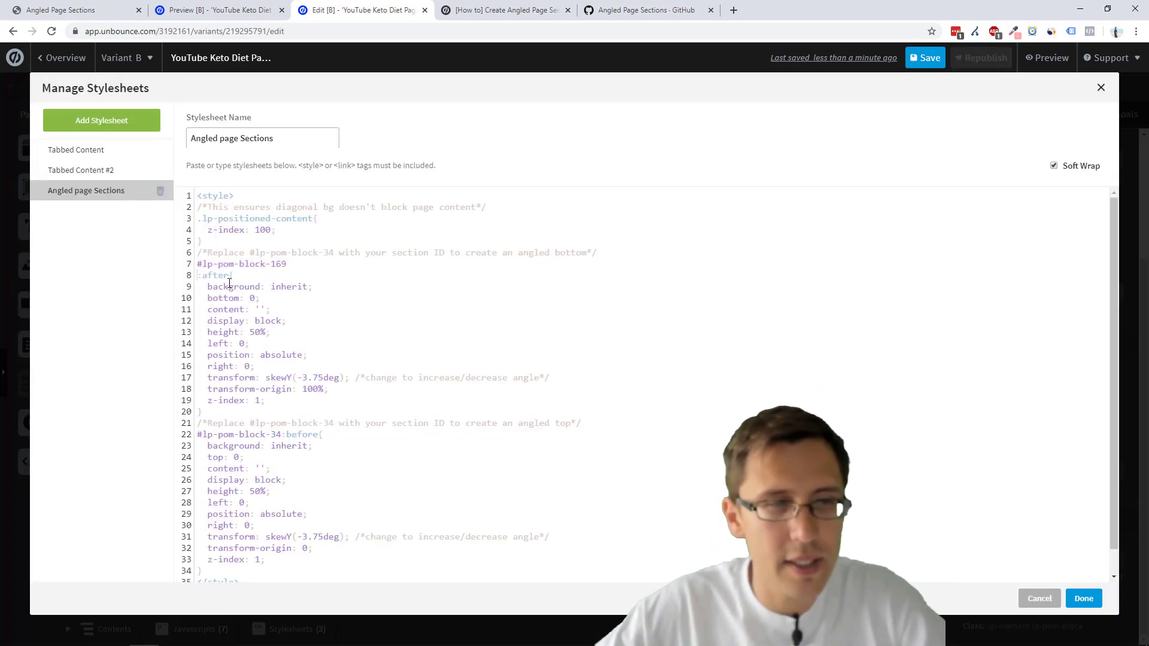
pyautogui.press('BackSpace')
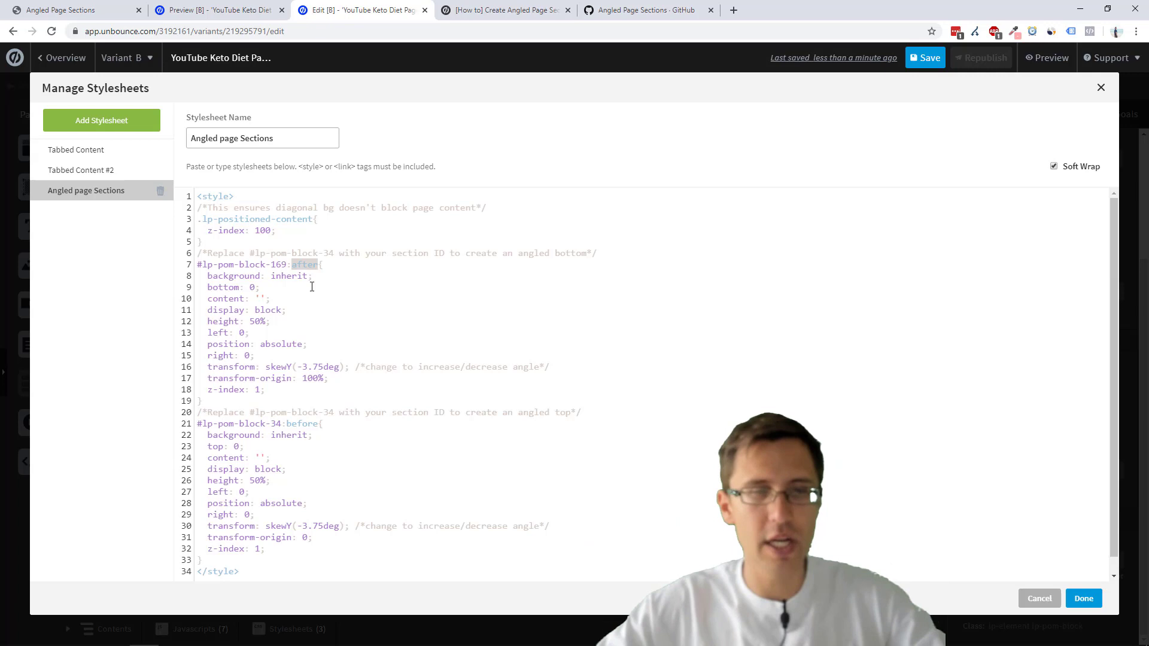
# Review the angled-top rule on line 21, then reopen the stylesheet and select the line 7 ID.
pyautogui.click(306, 421)
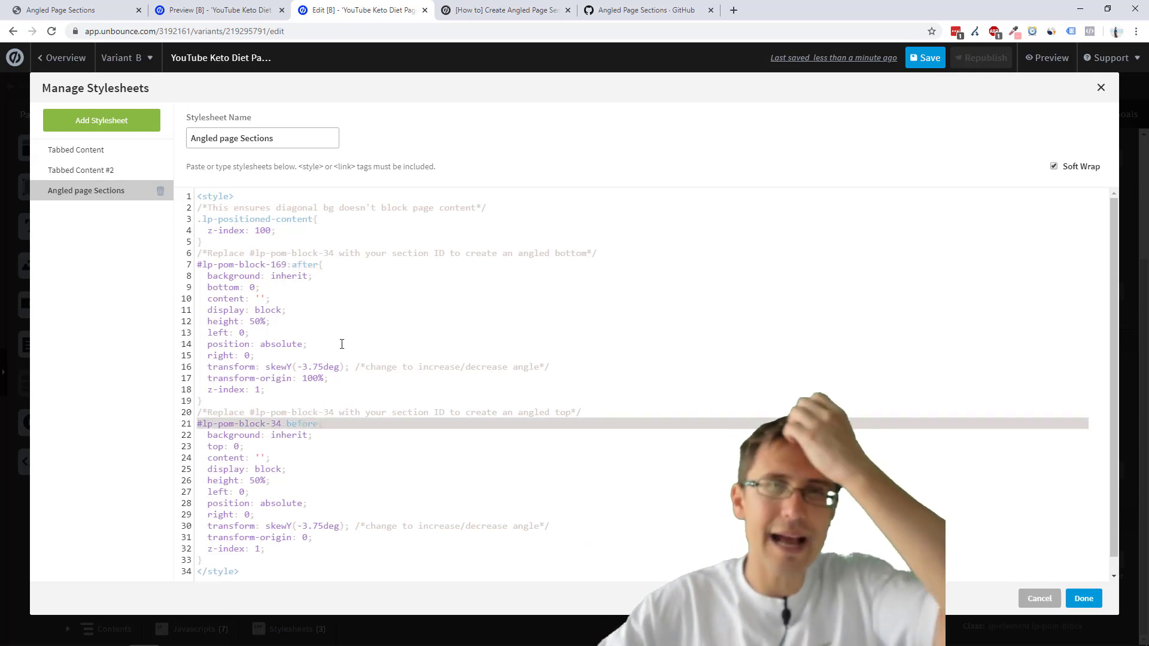
pyautogui.click(346, 375)
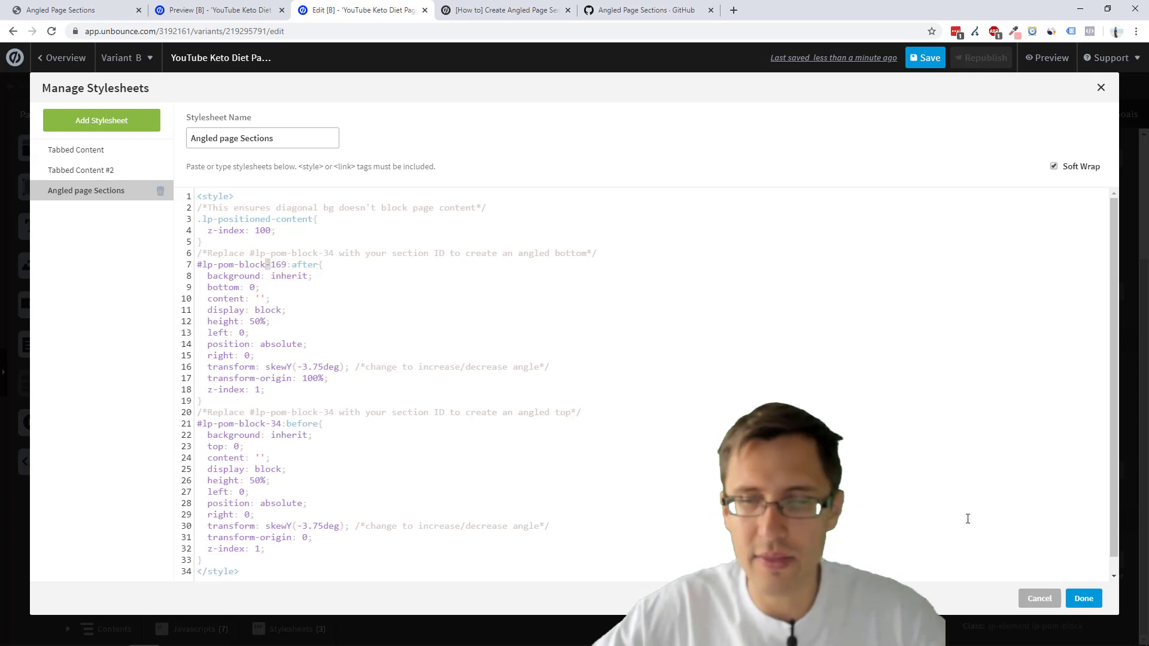
pyautogui.click(1083, 599)
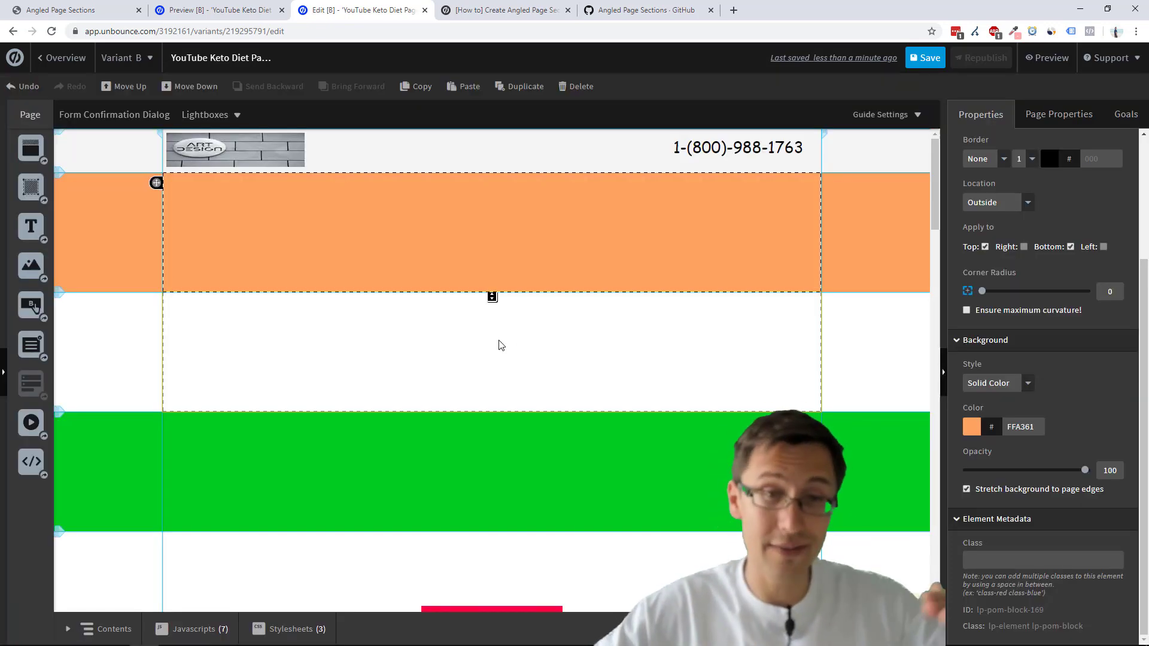
pyautogui.click(293, 629)
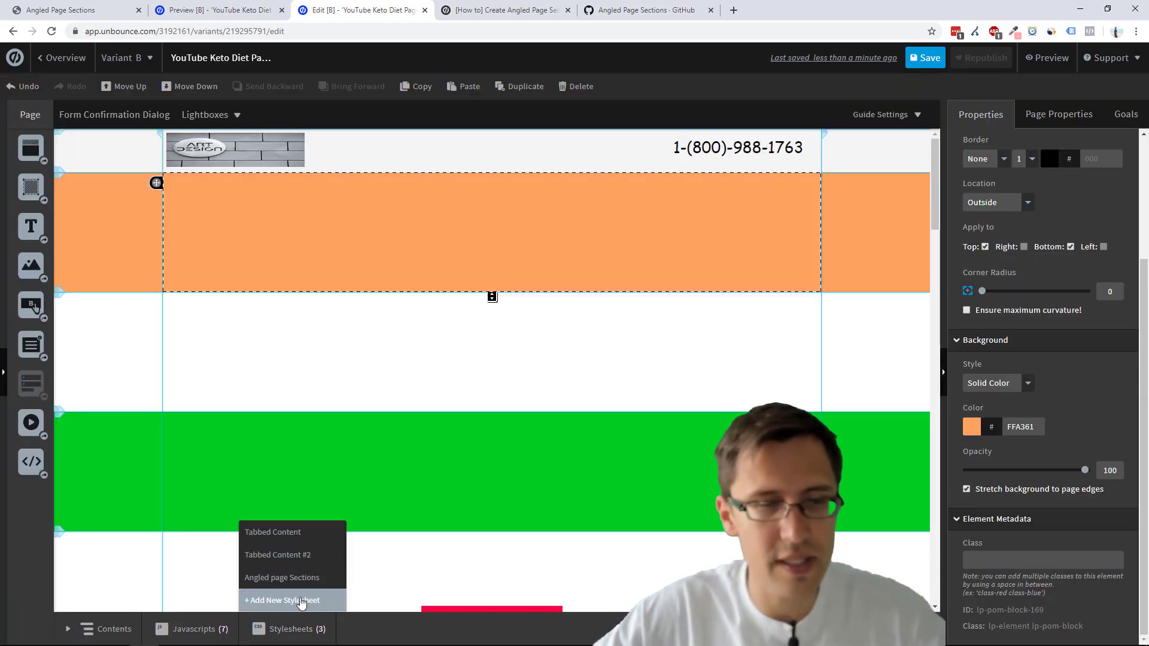
pyautogui.click(287, 578)
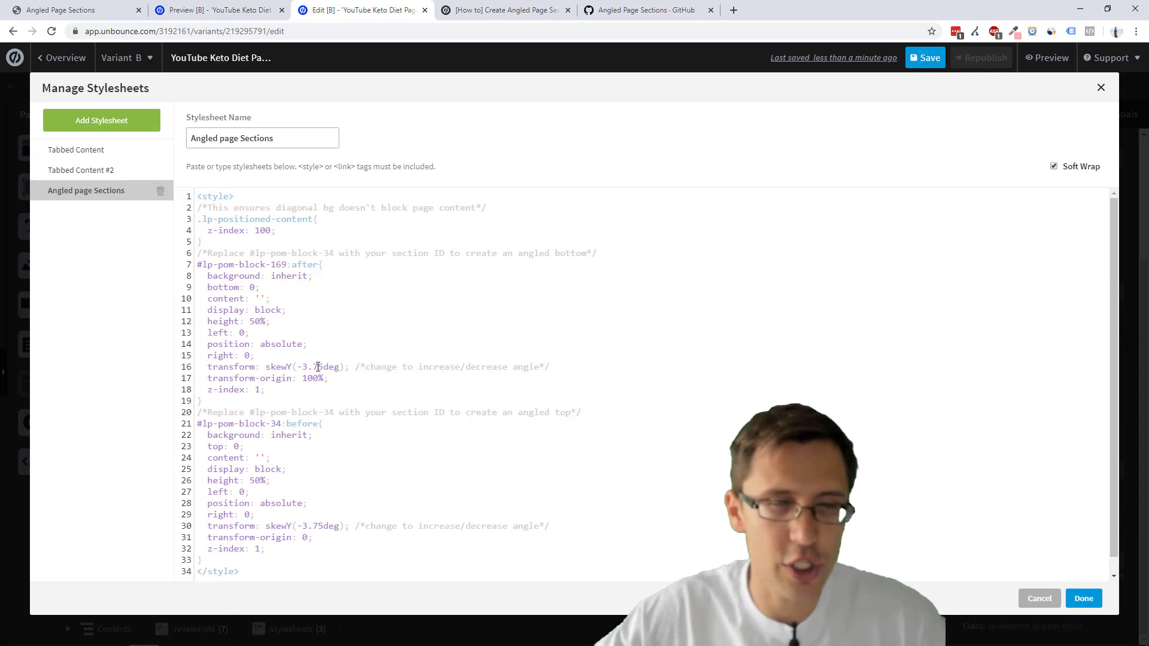
pyautogui.moveTo(287, 264); pyautogui.dragTo(219, 264)
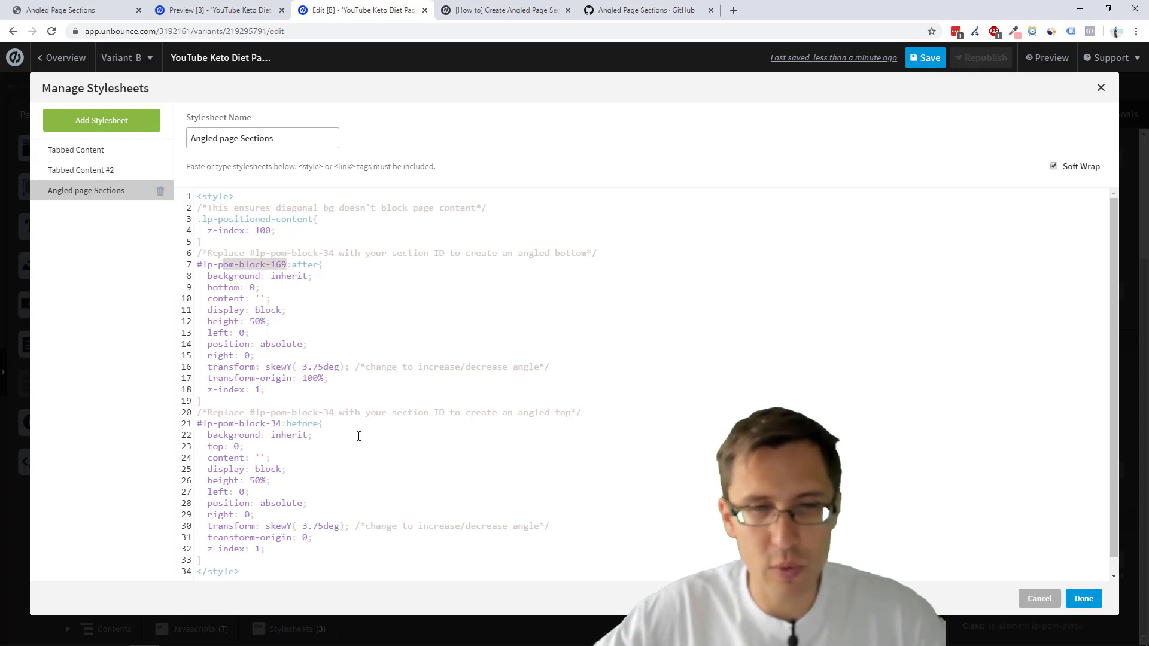
# Copy the green section's ID, lp-pom-block-171, from its properties.
pyautogui.click(1045, 610)
pyautogui.scroll(-2, 539, 335)
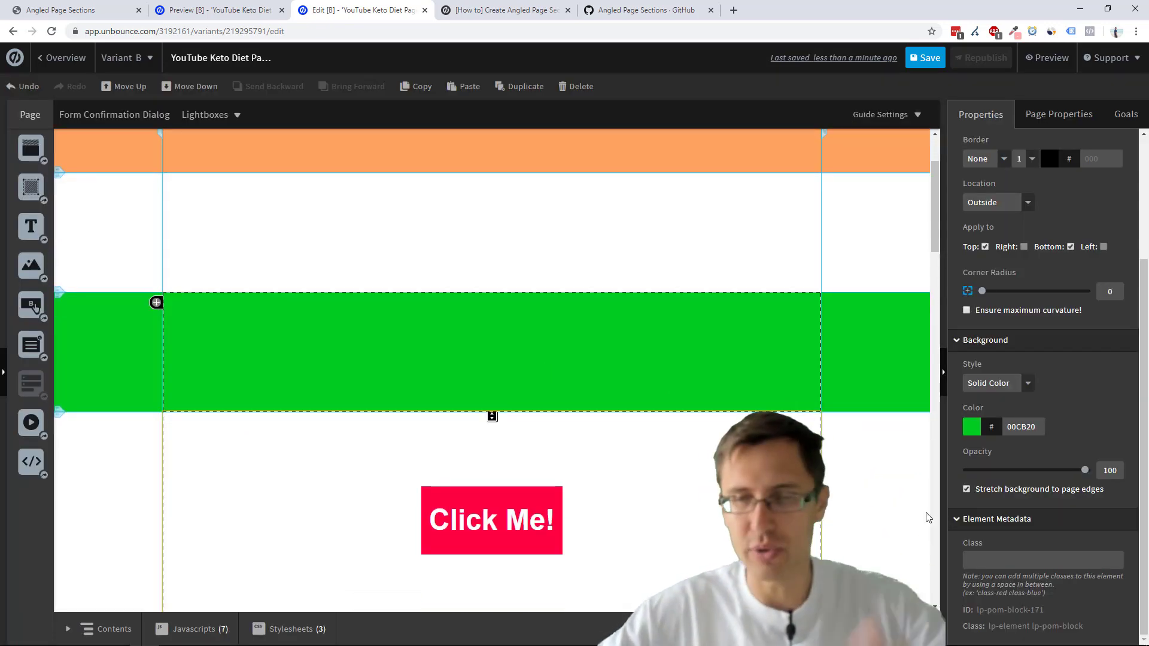
pyautogui.doubleClick(1017, 610)
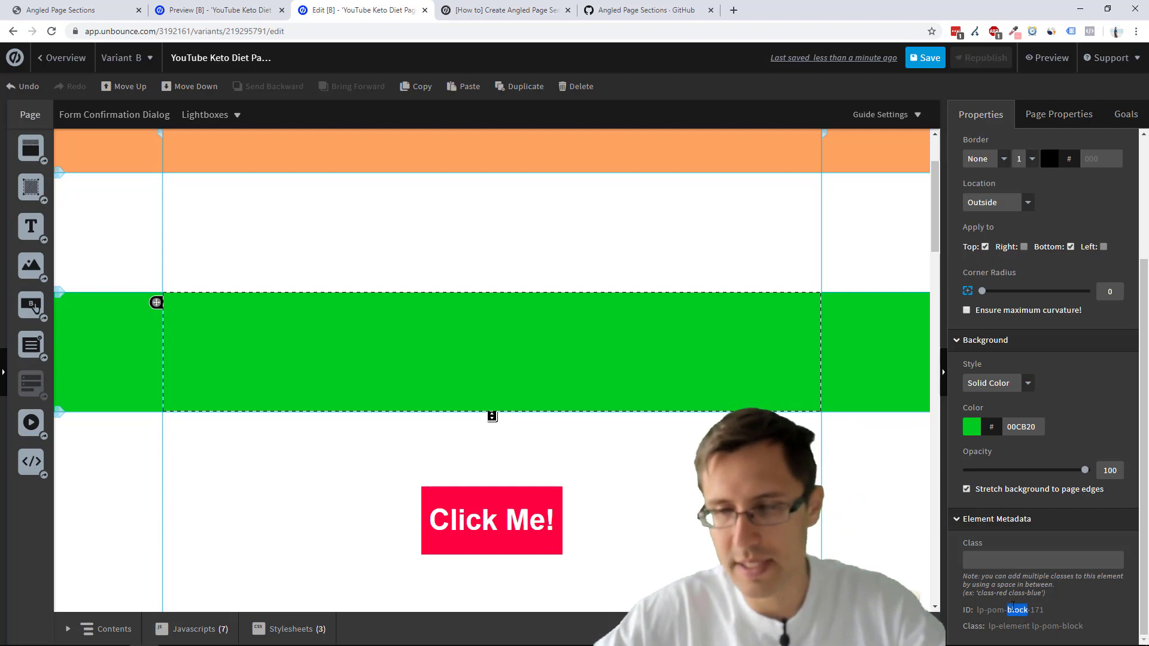
pyautogui.tripleClick(1012, 610)
pyautogui.hotkey('ctrl', 'c')
# Replace lp-pom-block-34 on line 21 with lp-pom-block-171 and apply the stylesheet.
pyautogui.click(291, 629)
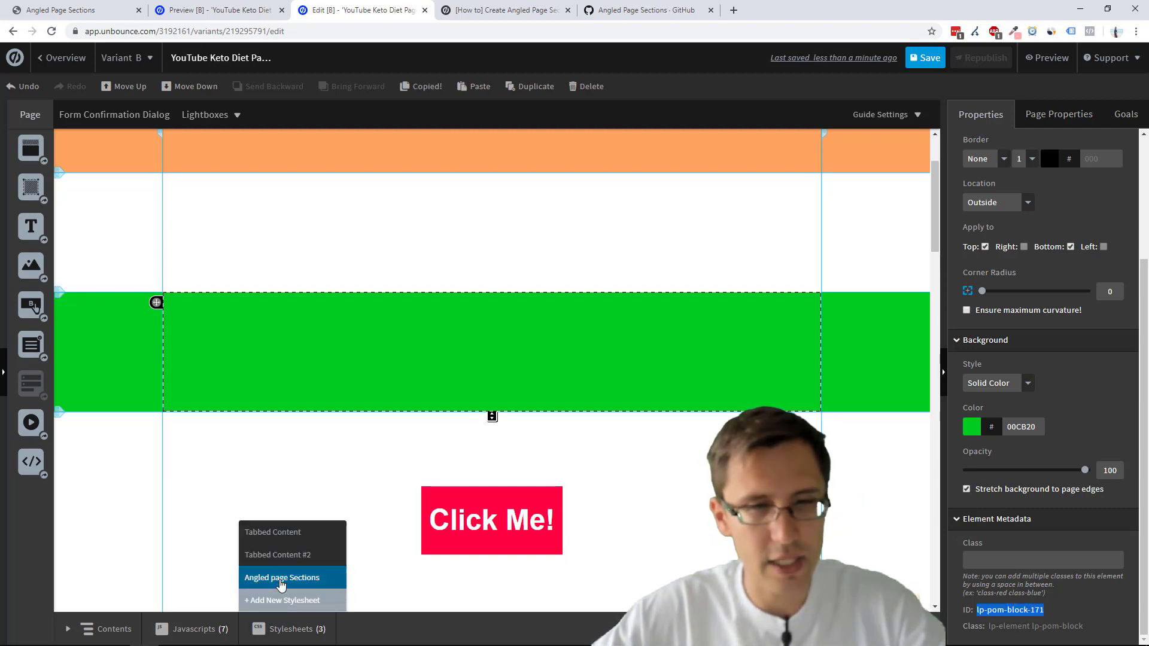
pyautogui.click(281, 578)
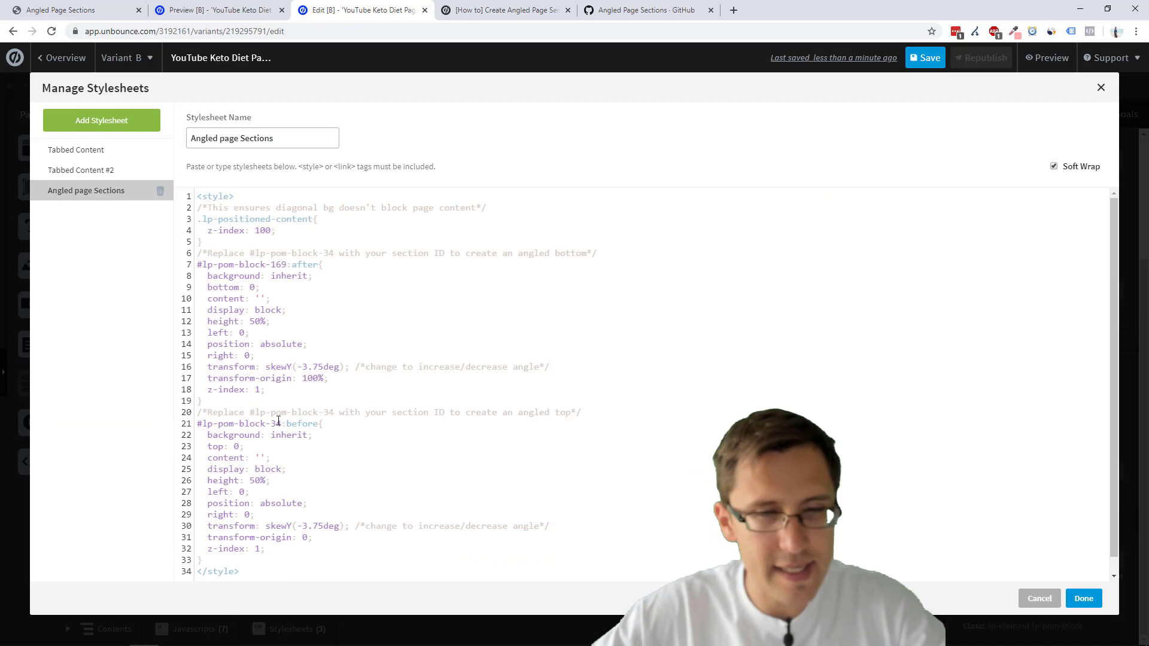
pyautogui.doubleClick(278, 422)
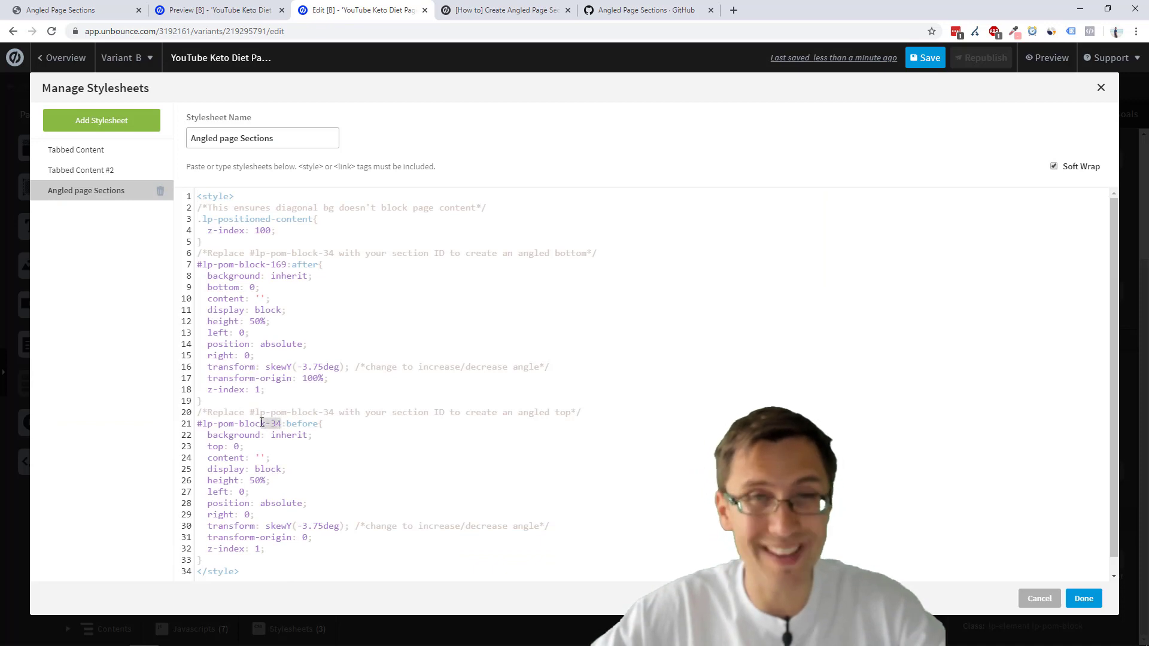
pyautogui.moveTo(281, 424); pyautogui.dragTo(204, 423)
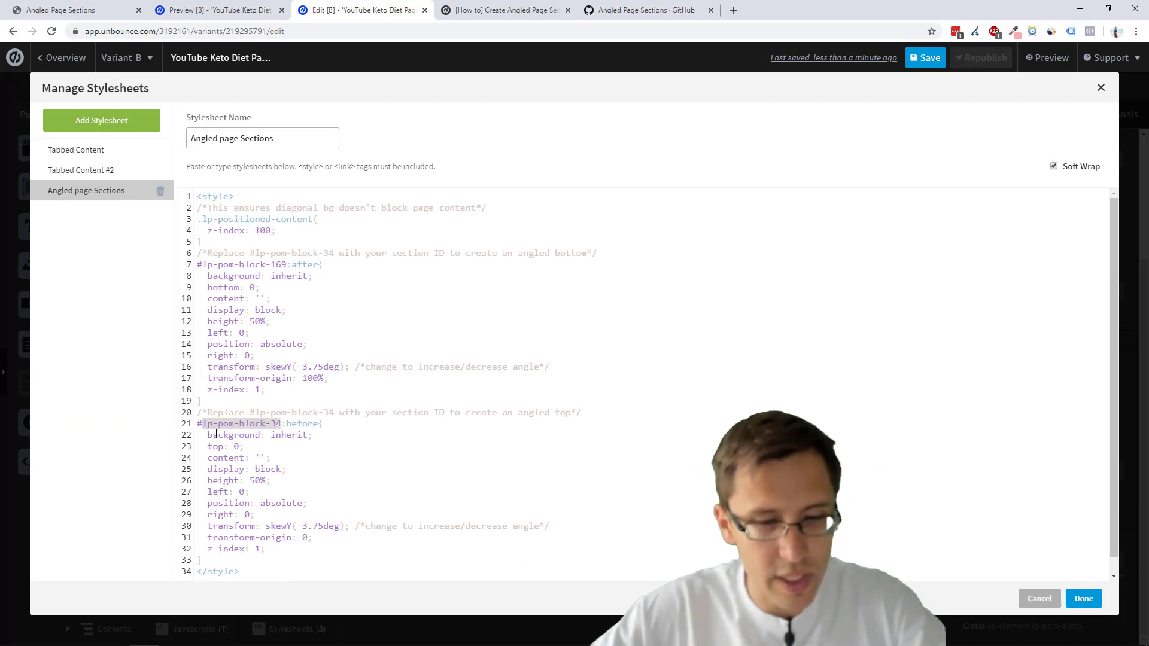
pyautogui.hotkey('ctrl', 'v')
pyautogui.press('BackSpace')
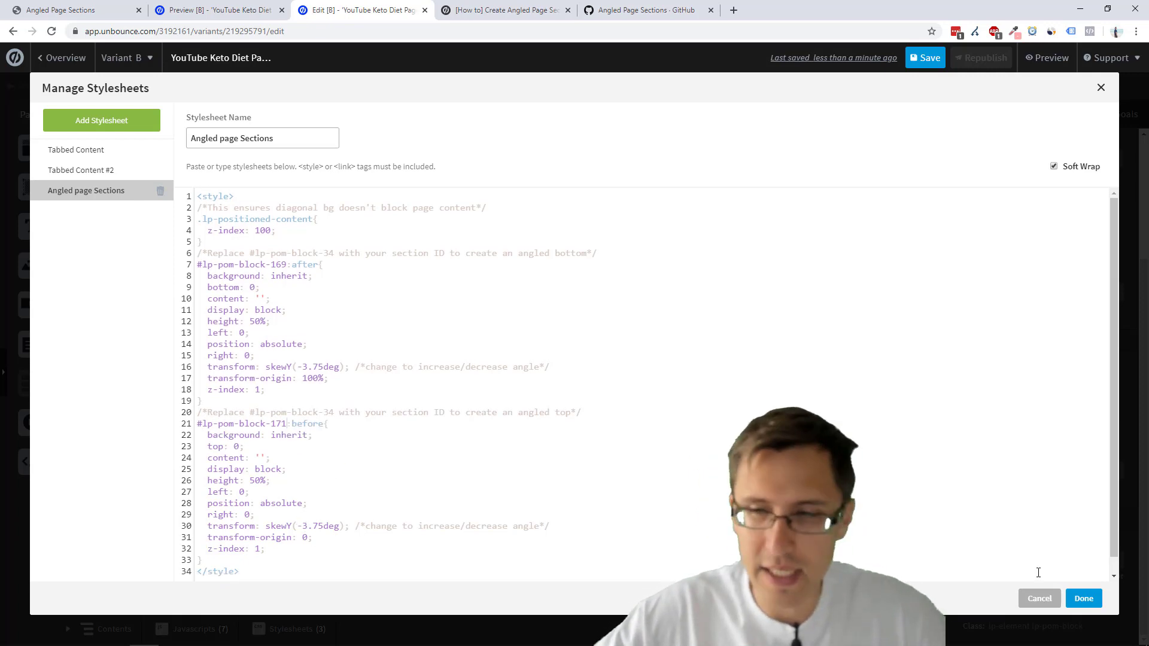
pyautogui.click(1084, 598)
# Save the page and preview it to see the slanted orange and green section edges.
pyautogui.click(939, 67)
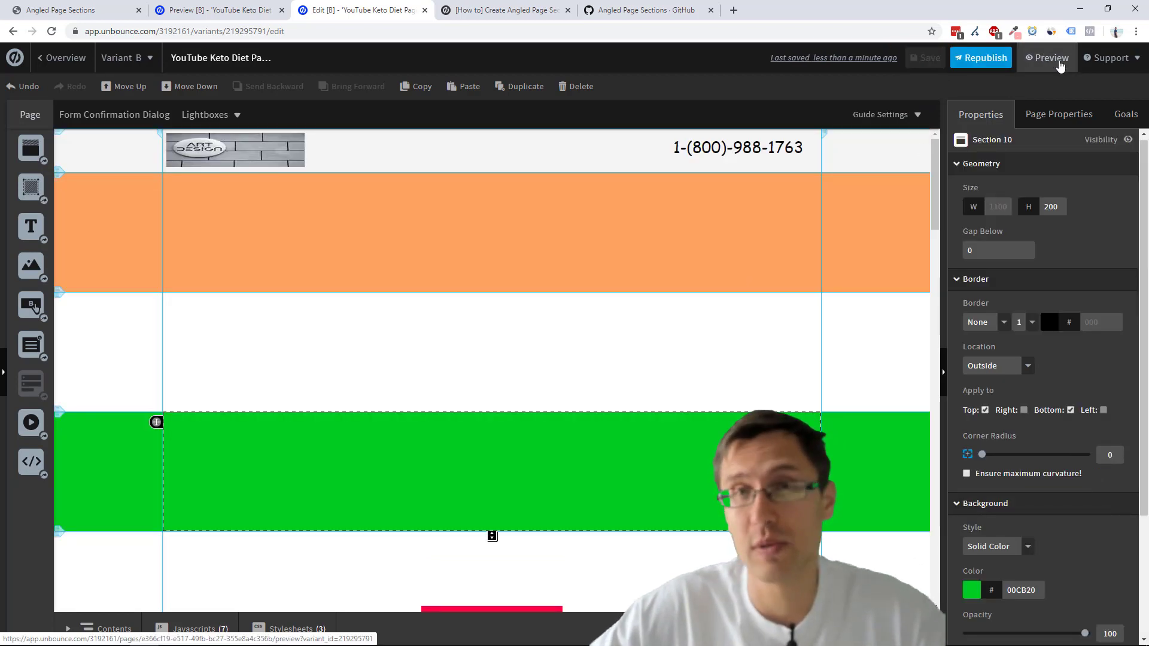
pyautogui.click(1044, 58)
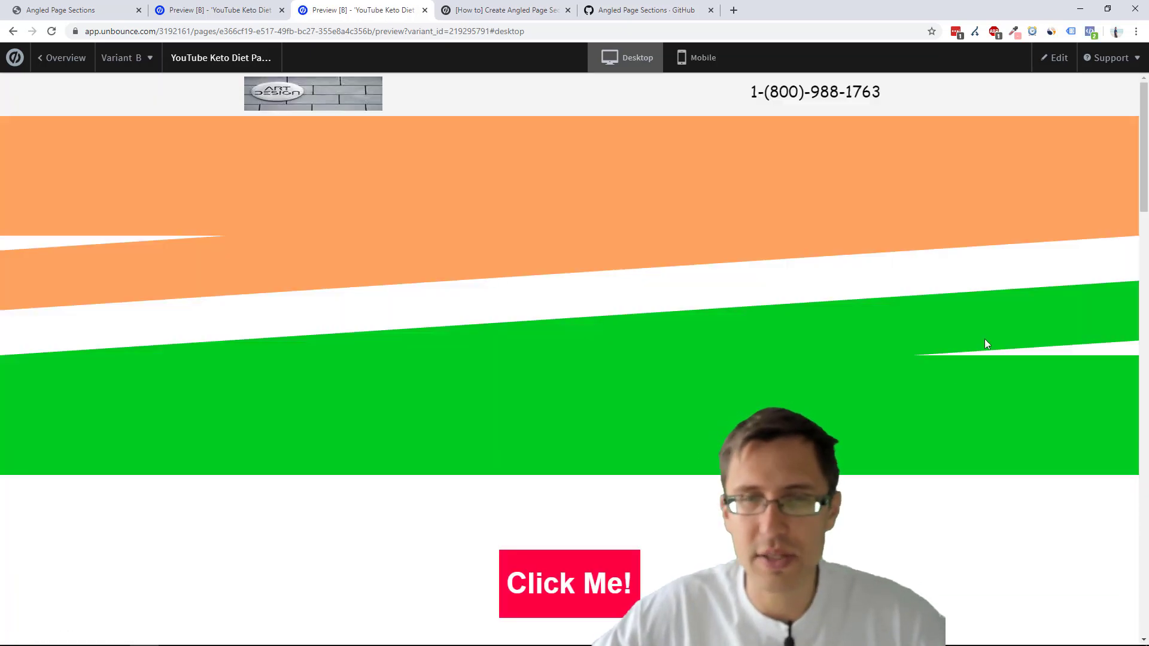
# Make the orange, white and green sections taller, bringing the green one to 364 px.
pyautogui.click(1057, 58)
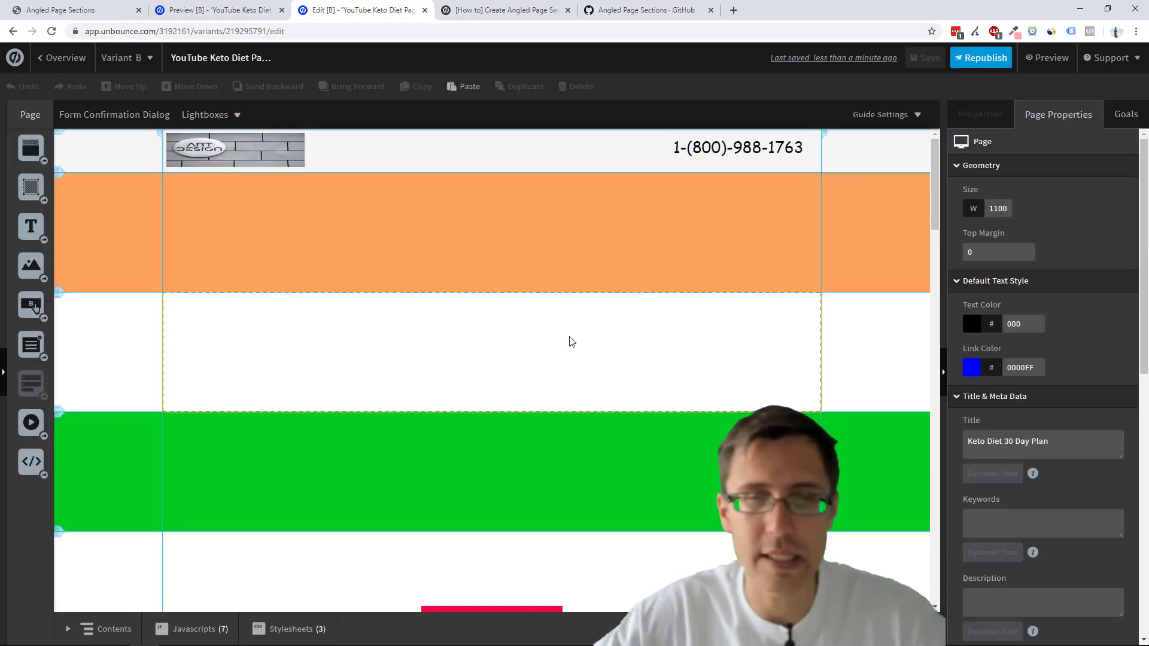
pyautogui.click(492, 290)
pyautogui.moveTo(492, 297); pyautogui.dragTo(490, 364)
pyautogui.click(506, 428)
pyautogui.scroll(-3, 494, 378)
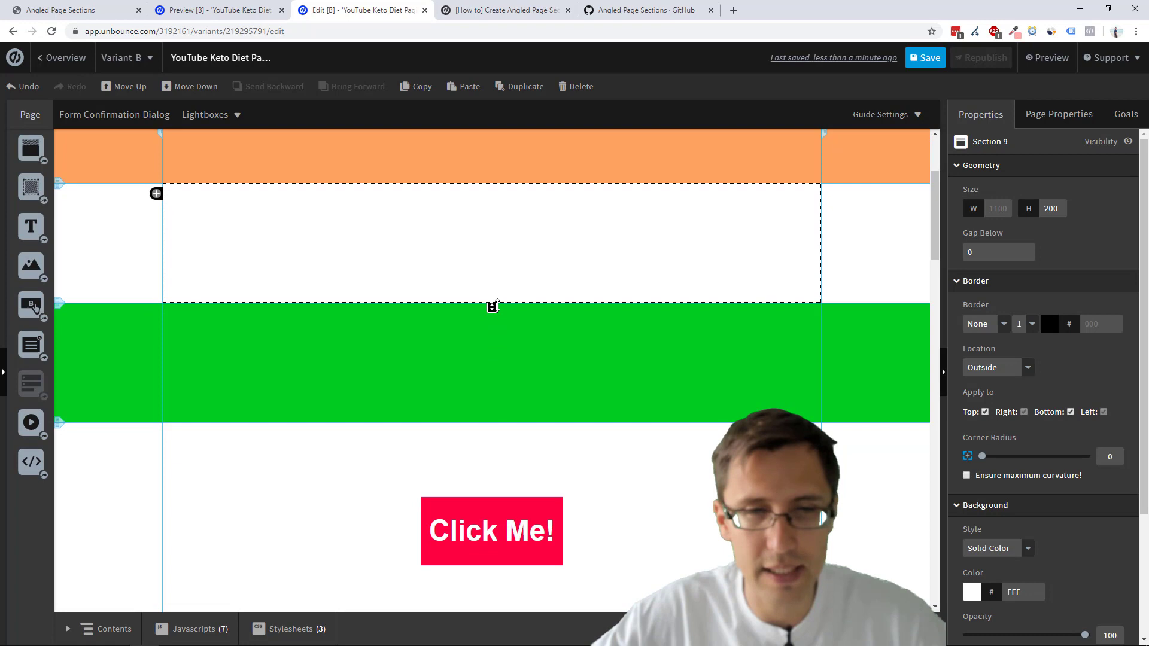
pyautogui.moveTo(492, 307); pyautogui.dragTo(492, 396)
pyautogui.click(492, 479)
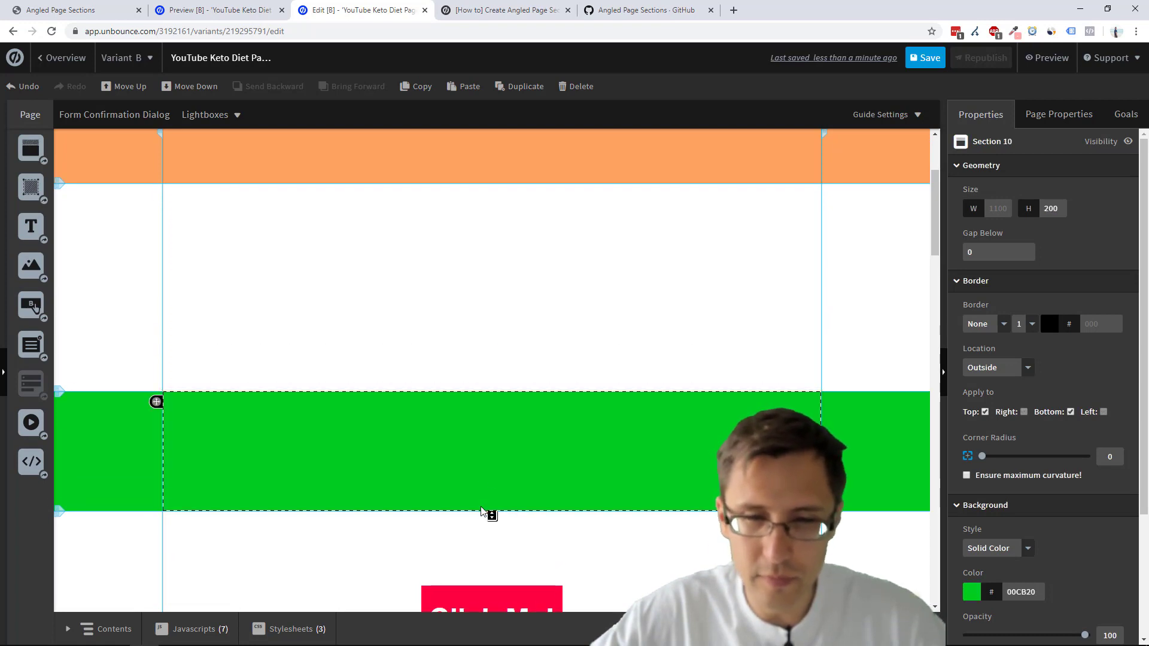
pyautogui.moveTo(492, 515); pyautogui.dragTo(493, 608)
pyautogui.scroll(3, 587, 380)
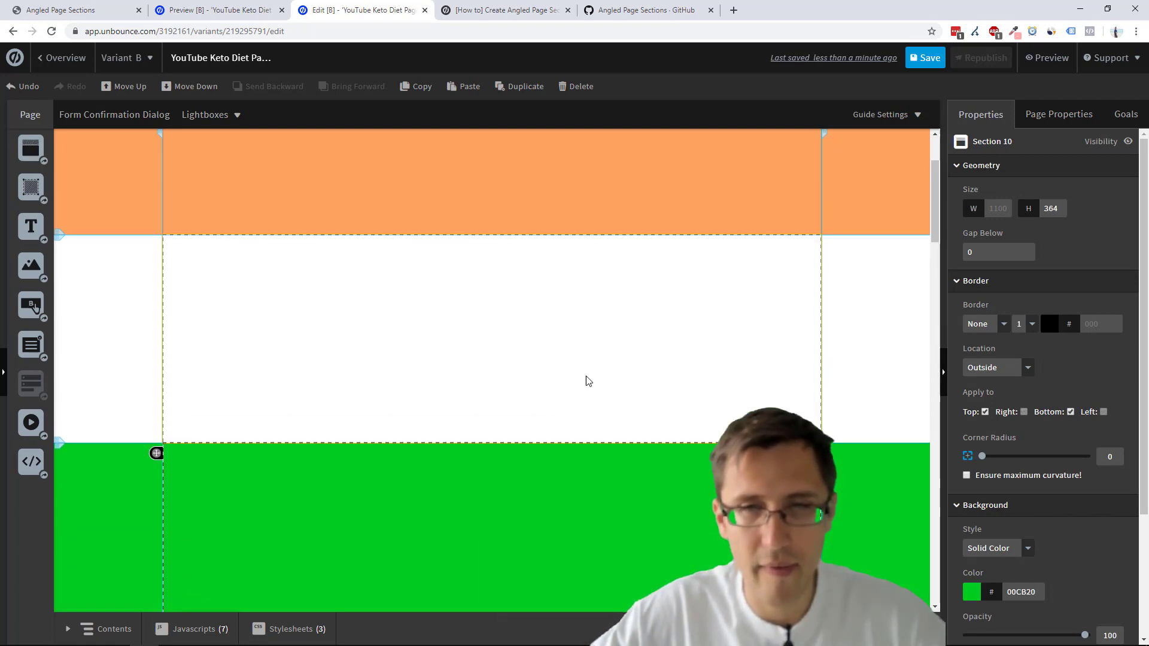
# Save the page and preview it again.
pyautogui.click(928, 60)
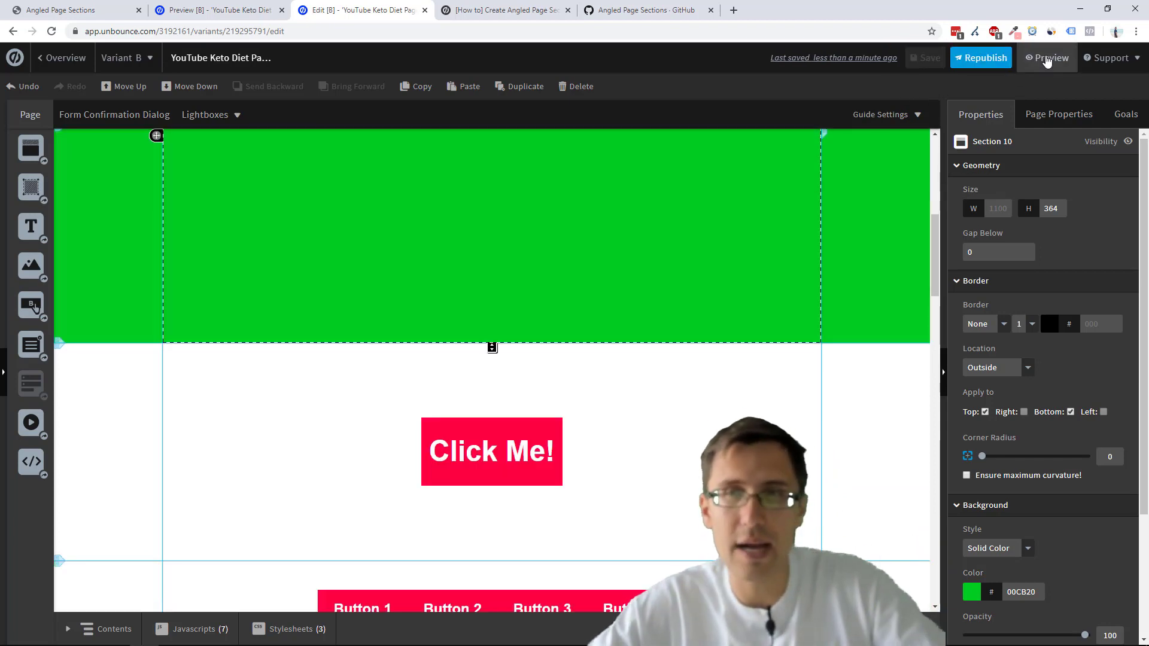
pyautogui.scroll(6, 787, 252)
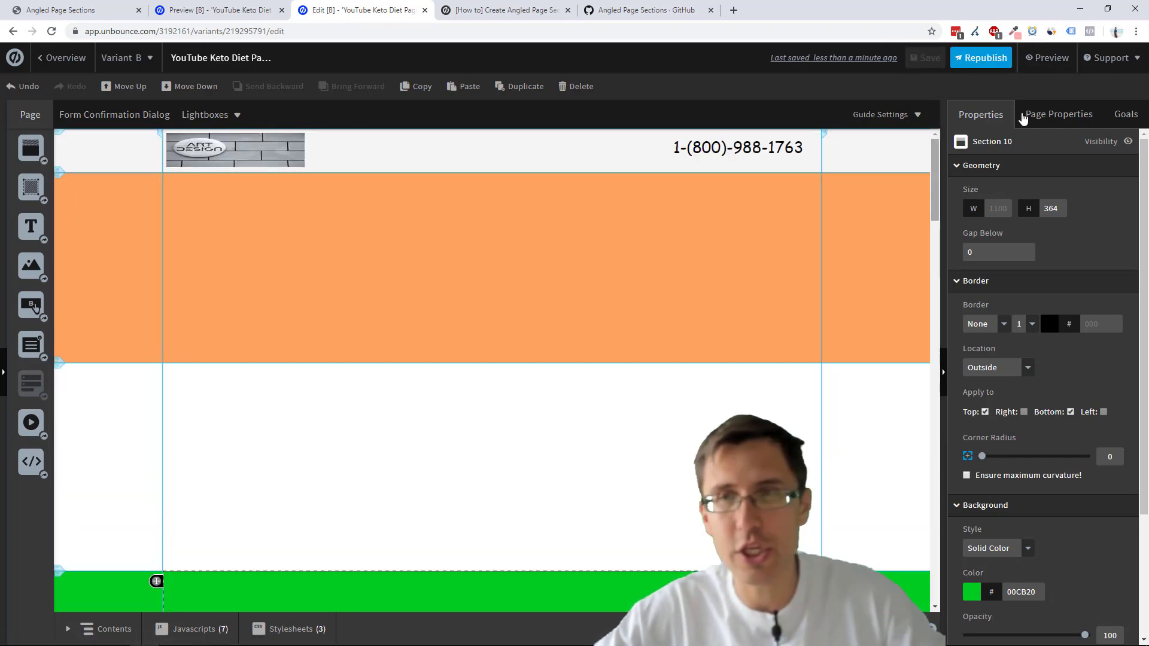
pyautogui.click(1048, 68)
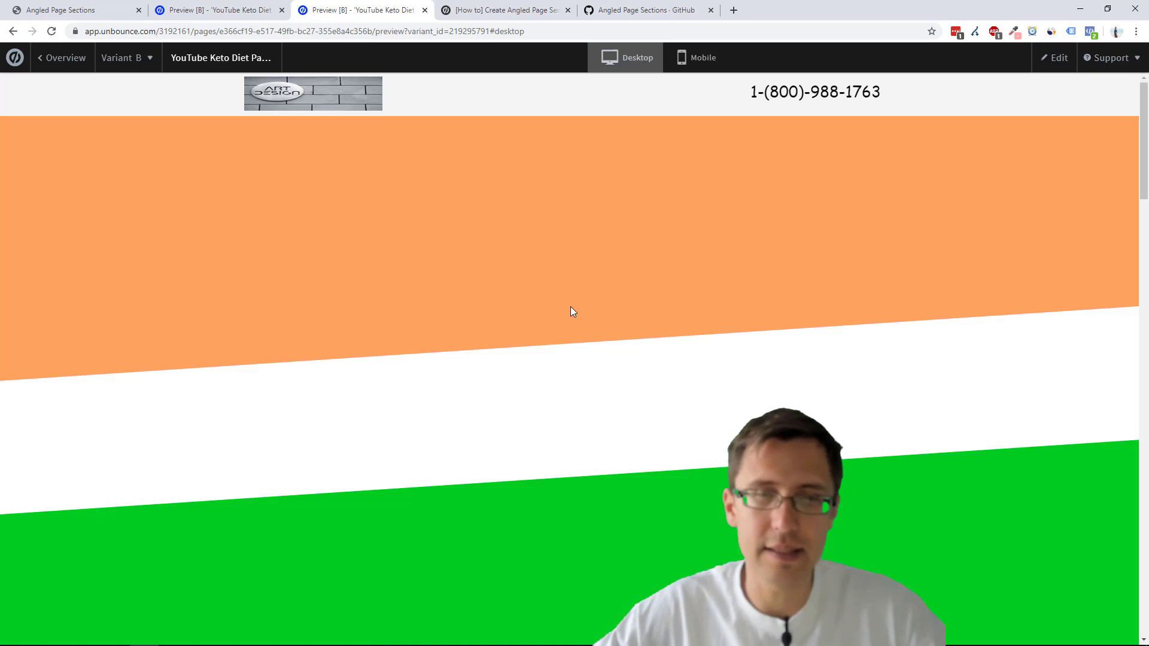
# Review the preview's sections, then reopen the keto diet page's Variant B in the builder.
pyautogui.scroll(-2, 656, 323)
pyautogui.scroll(2, 644, 326)
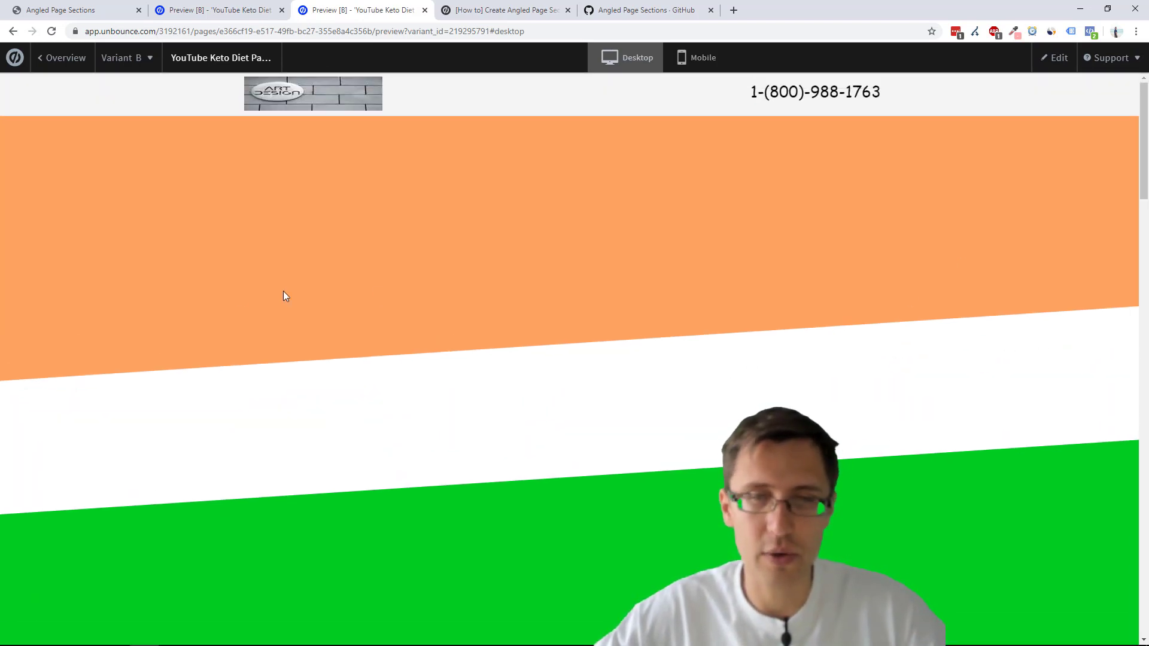
pyautogui.scroll(-3, 569, 372)
pyautogui.scroll(3, 569, 371)
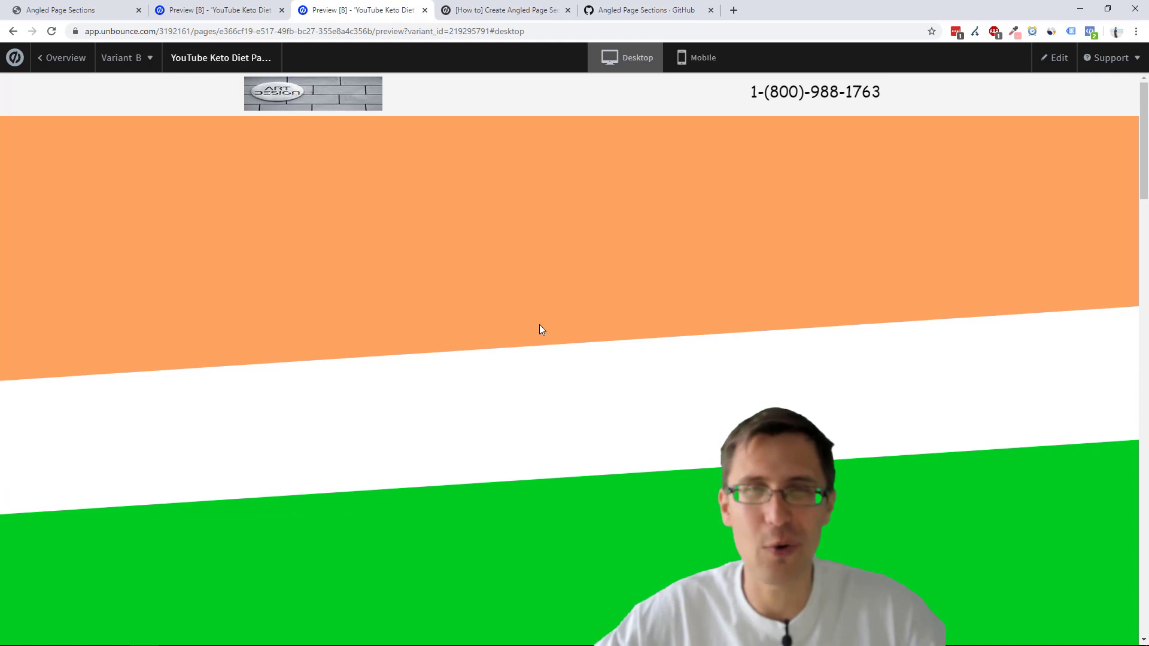
pyautogui.scroll(-2, 667, 345)
pyautogui.scroll(2, 653, 350)
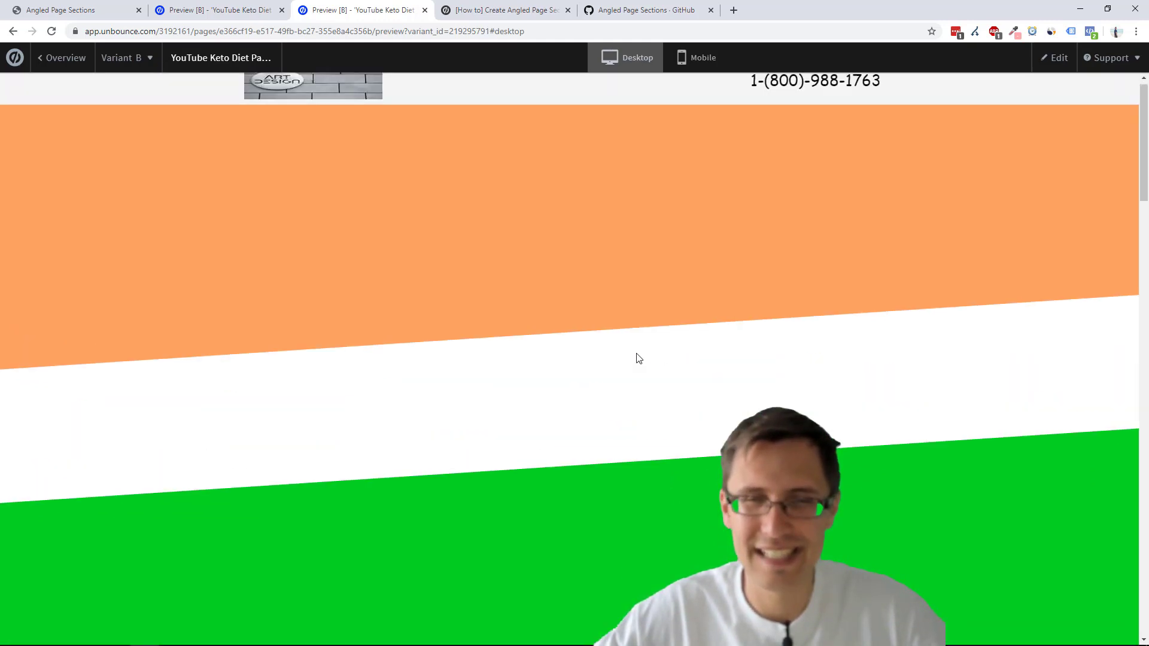
pyautogui.scroll(-1, 785, 362)
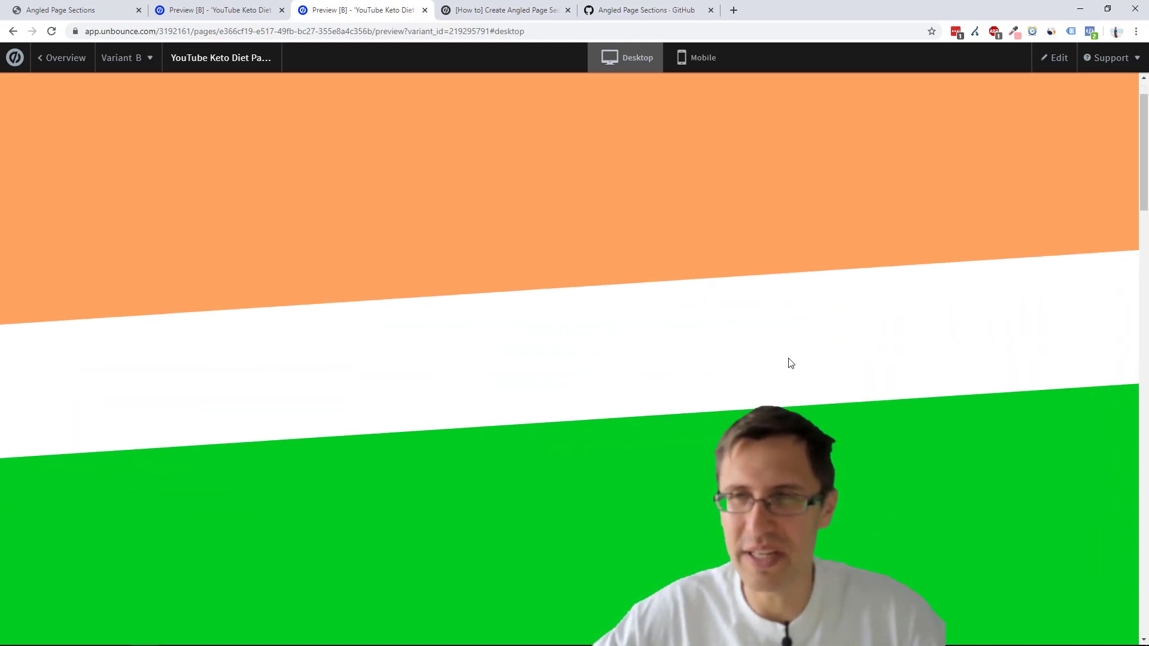
pyautogui.scroll(1, 788, 361)
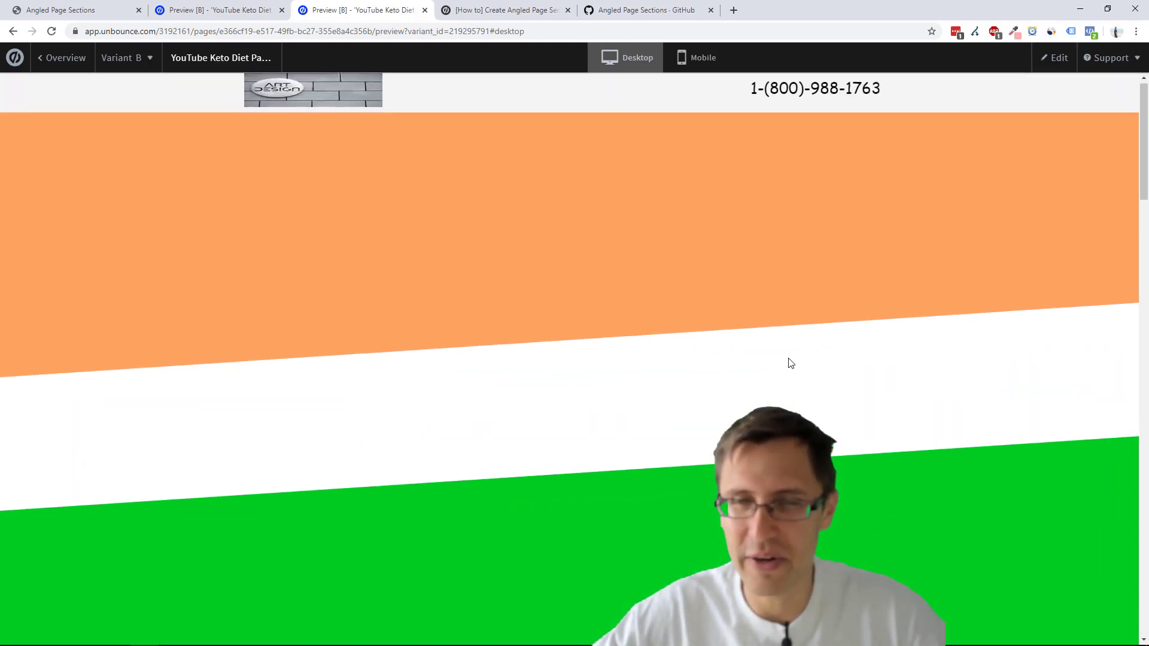
pyautogui.click(1053, 67)
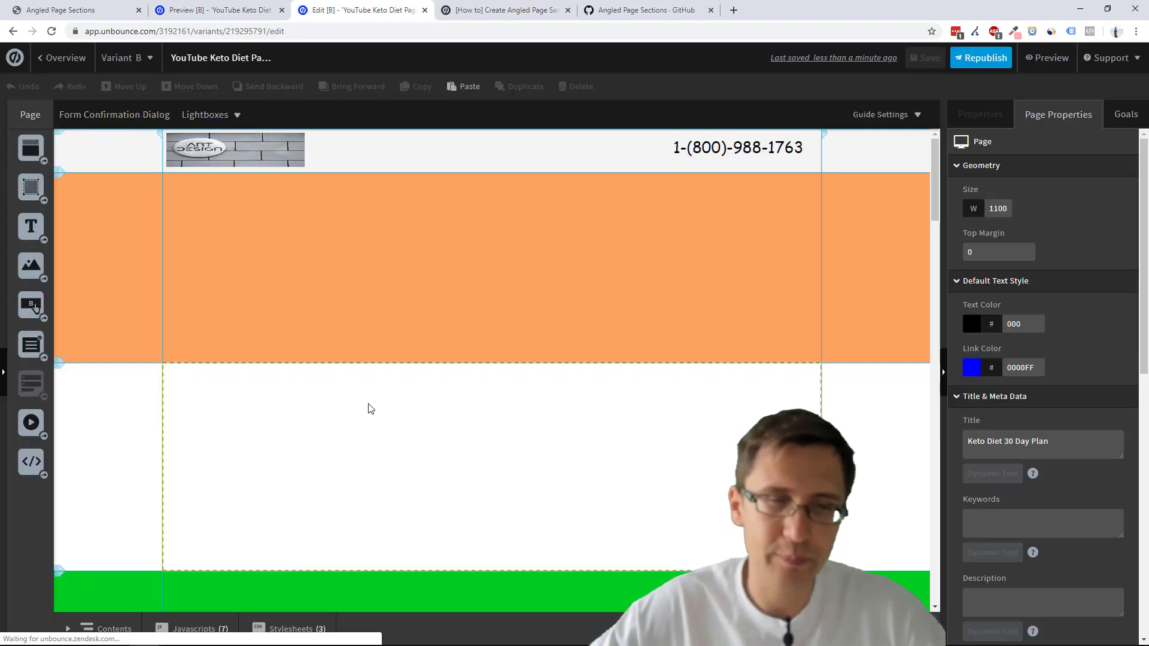
# Wrap the angled-top rule for lp-pom-block-171 (lines 21–33) in /* */ in Angled page Sections.
pyautogui.click(297, 628)
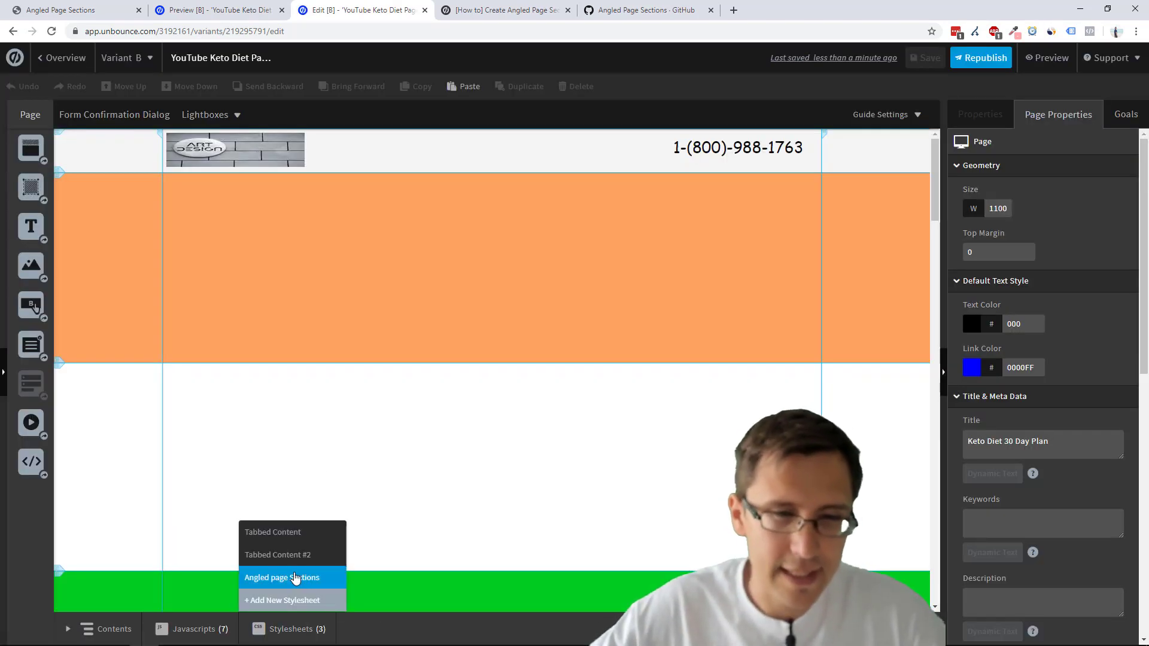
pyautogui.click(295, 577)
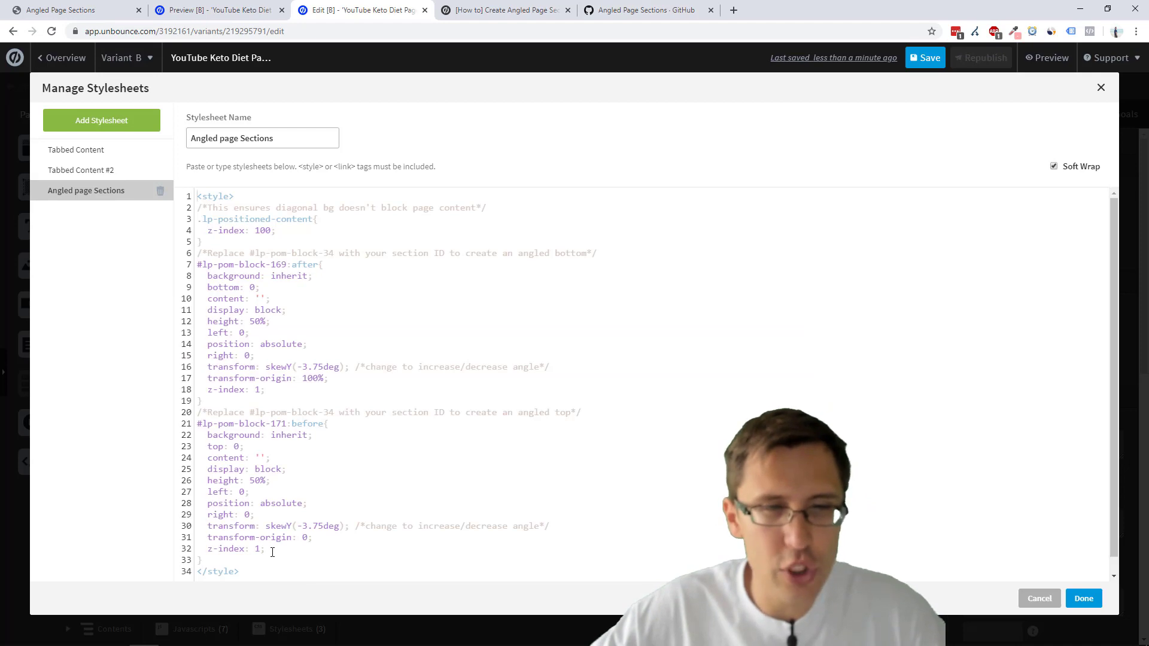
pyautogui.moveTo(273, 552); pyautogui.dragTo(202, 414)
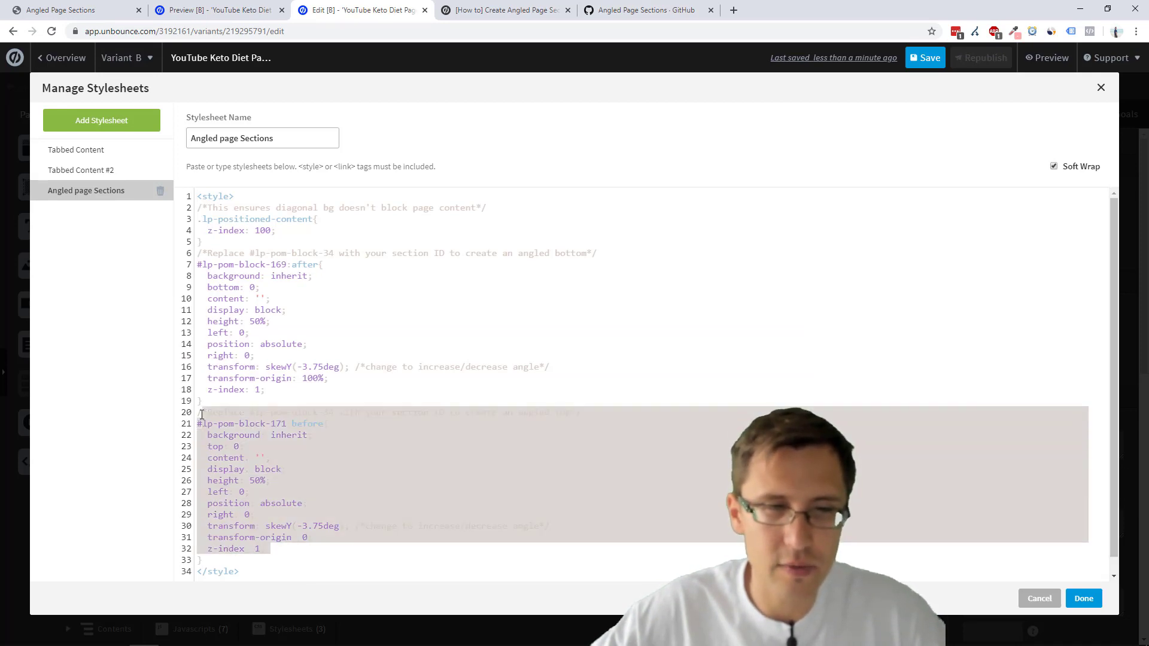
pyautogui.click(288, 434)
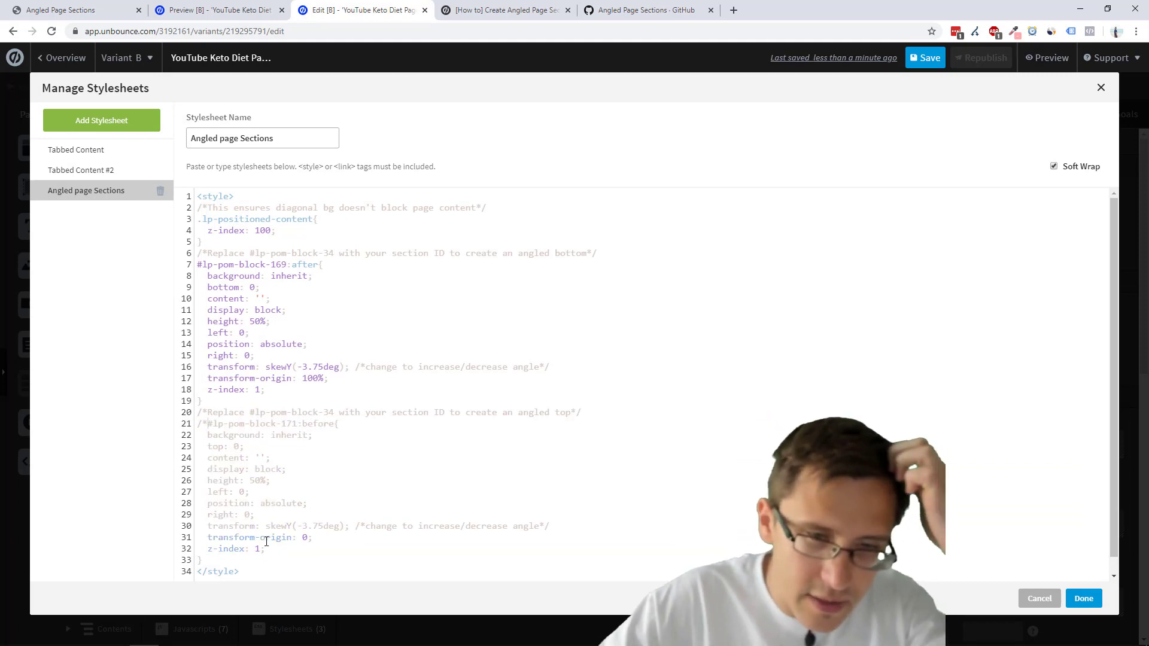
pyautogui.click(231, 559)
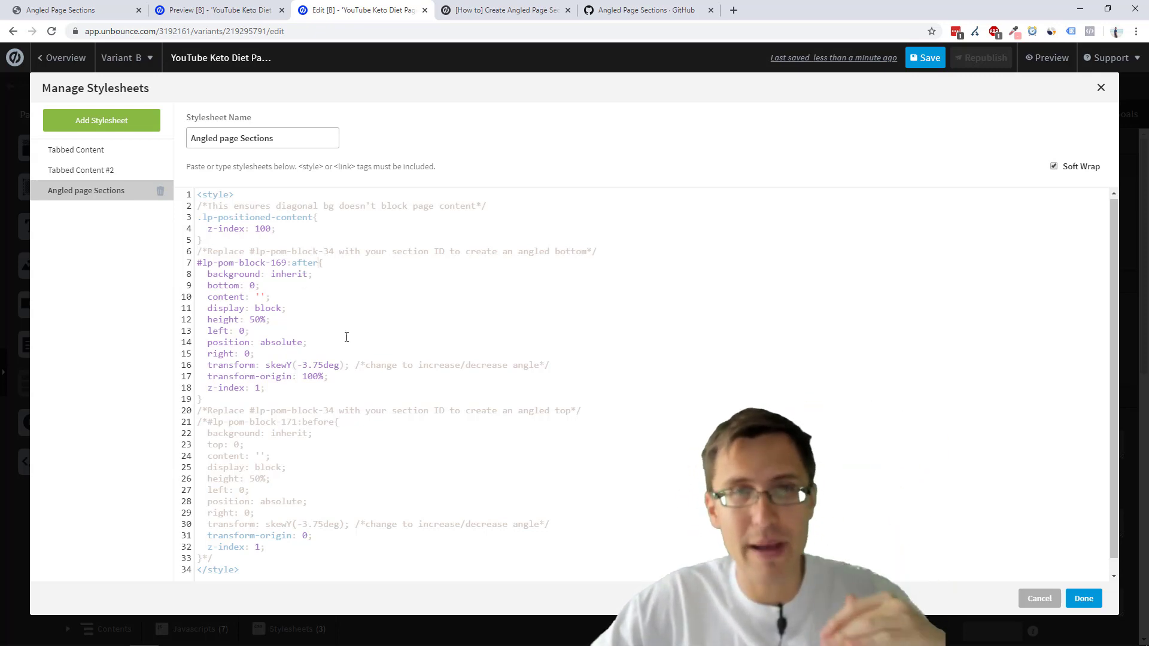
pyautogui.click(1083, 599)
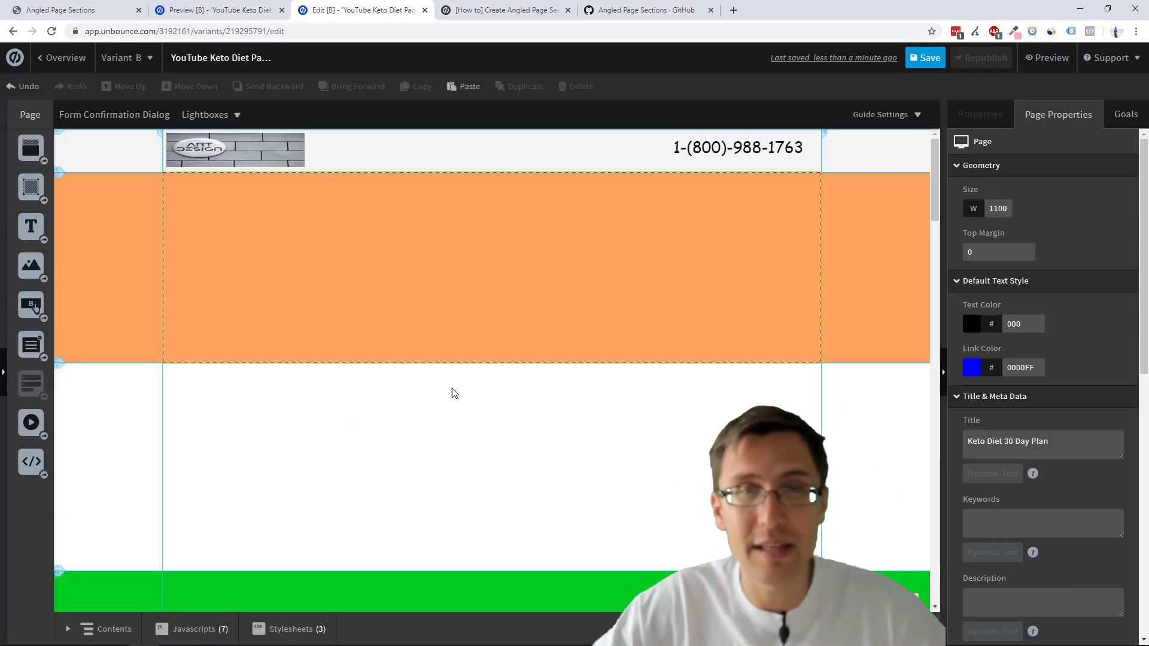
# Reopen the stylesheet to check that only the block 169 angled-bottom rule remains active.
pyautogui.click(295, 638)
pyautogui.click(311, 578)
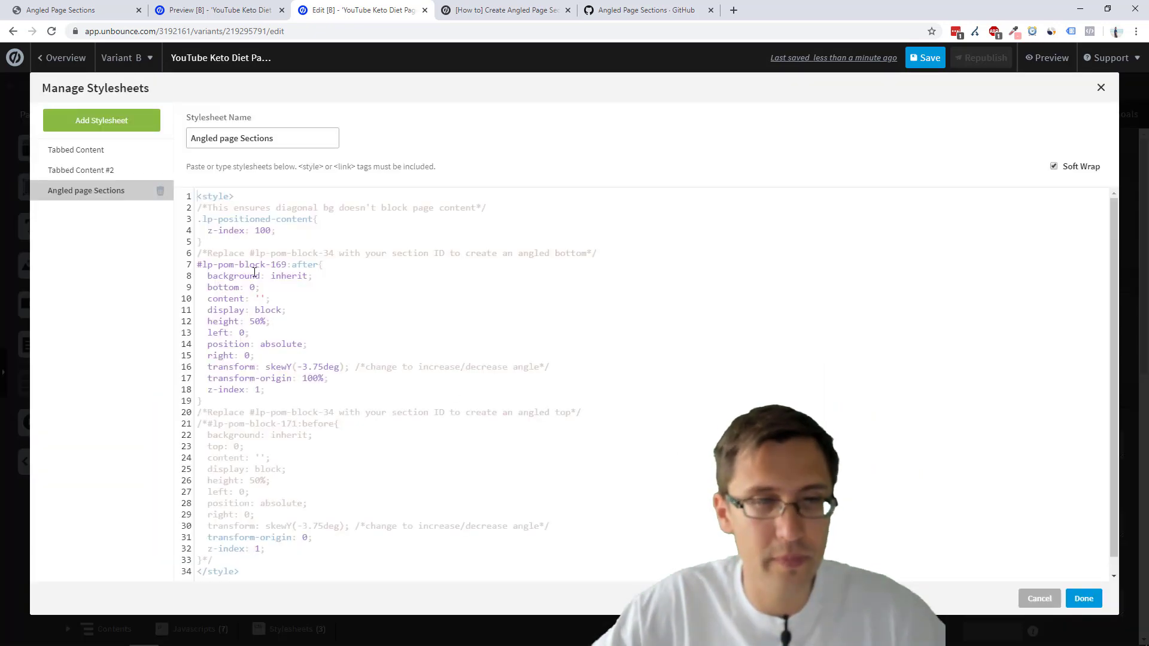
pyautogui.moveTo(230, 253); pyautogui.dragTo(289, 381)
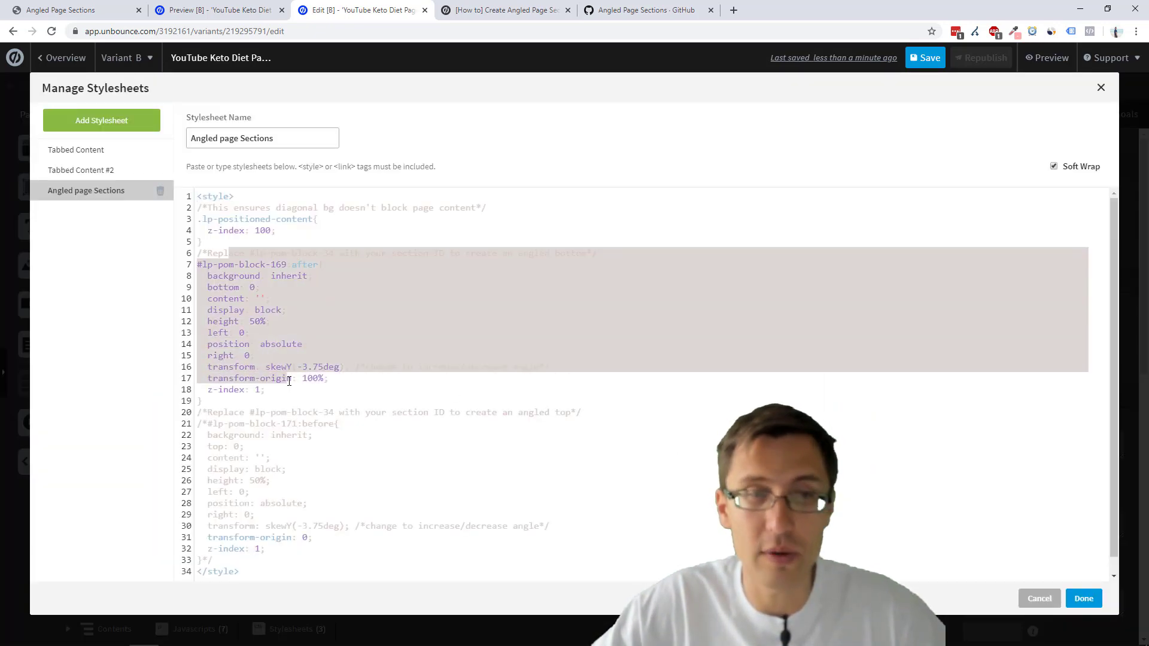
pyautogui.click(1083, 599)
# Select the white section and copy its element ID lp-pom-block-170.
pyautogui.scroll(-3, 548, 469)
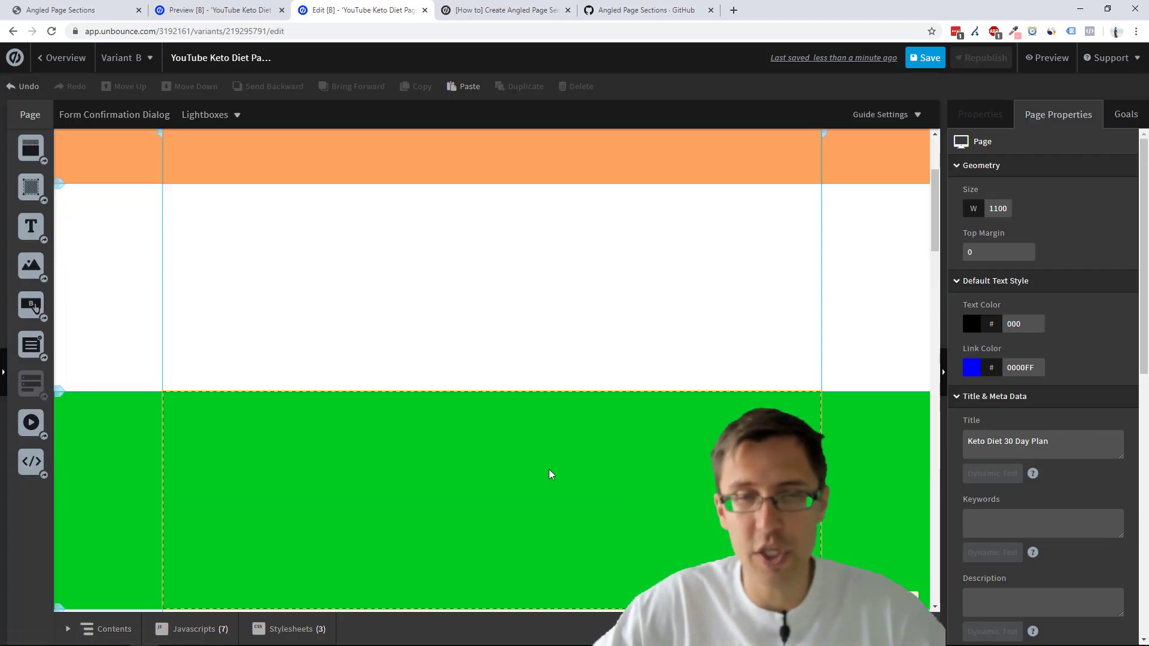
pyautogui.click(595, 443)
pyautogui.click(631, 267)
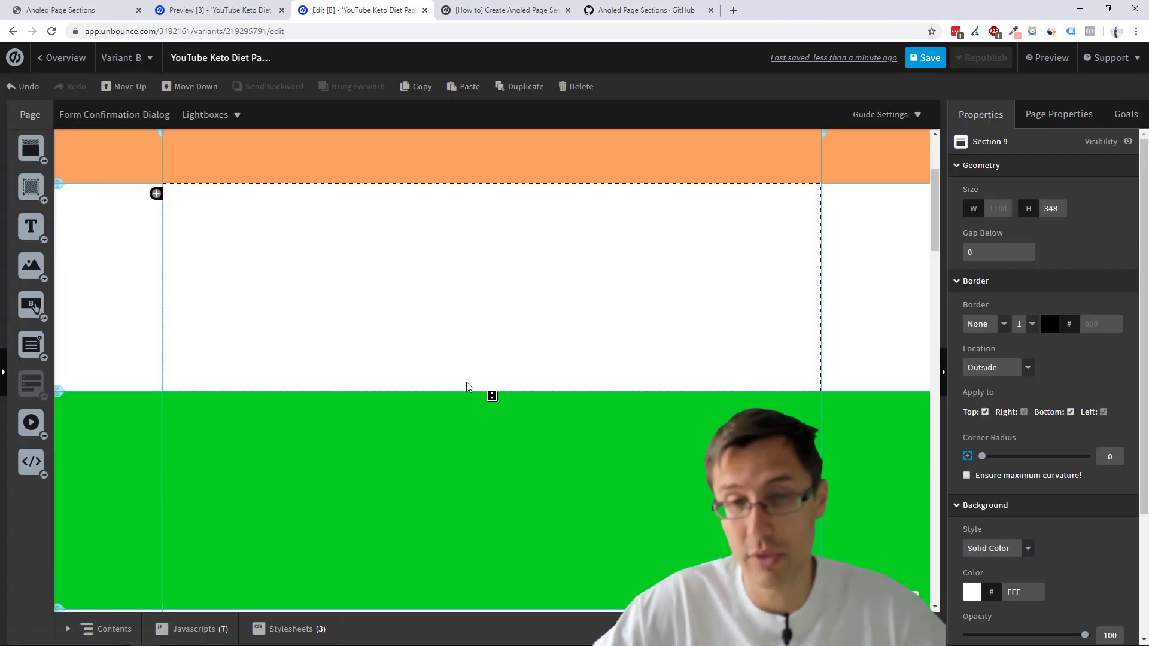
pyautogui.click(558, 453)
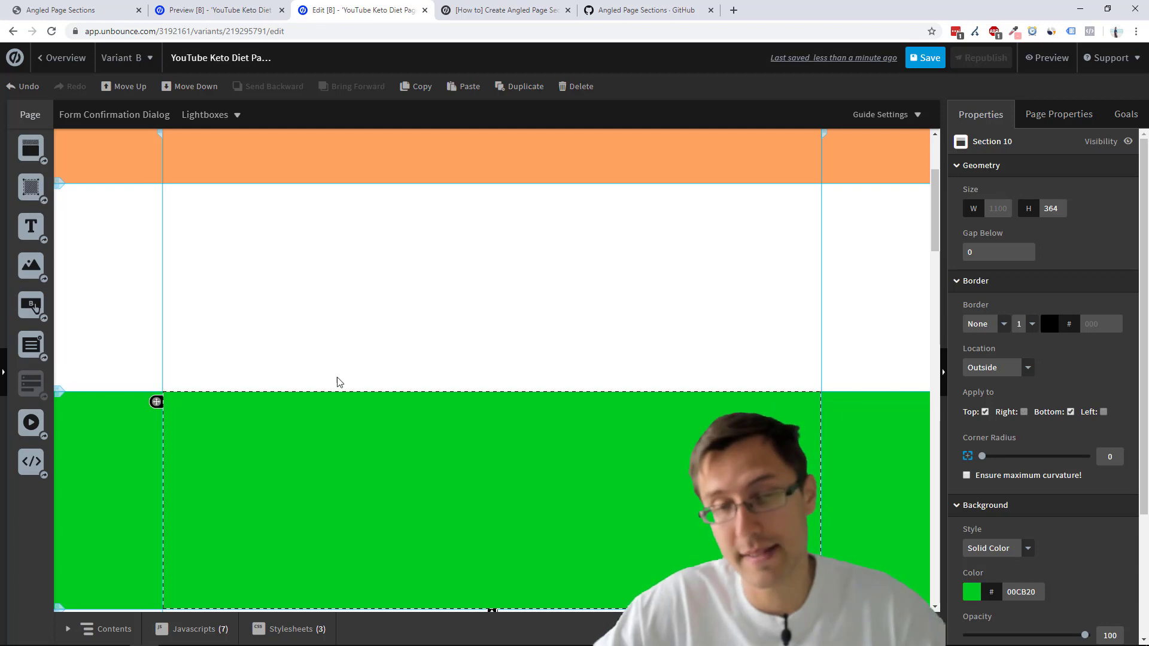
pyautogui.click(618, 330)
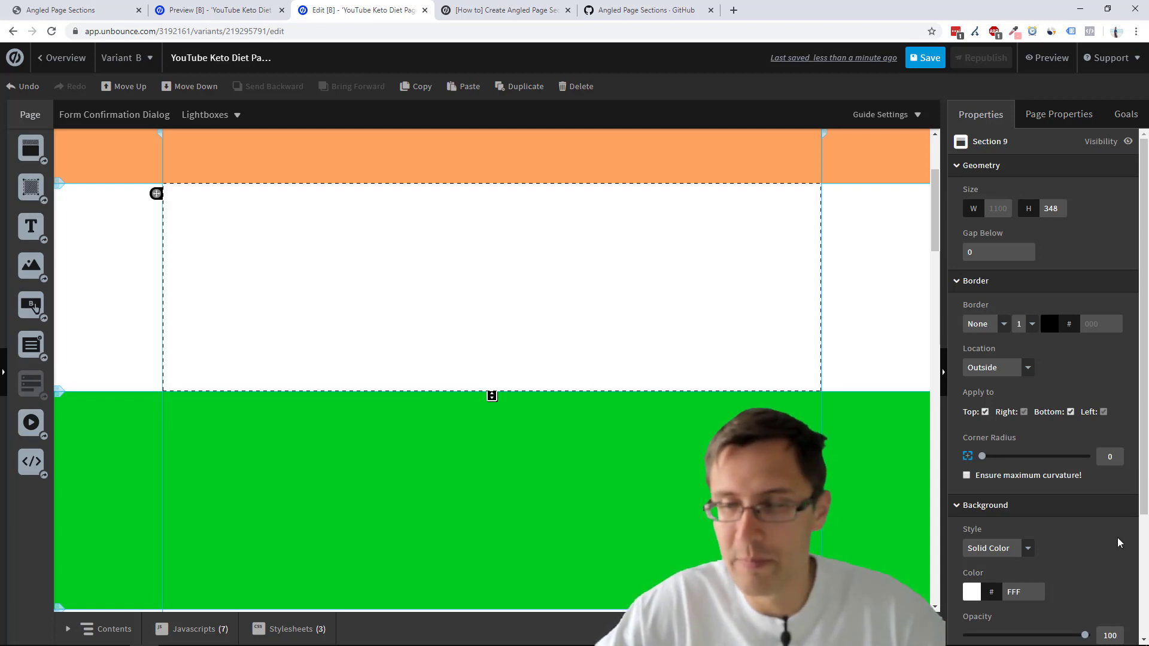
pyautogui.scroll(-3, 1113, 539)
pyautogui.tripleClick(1027, 612)
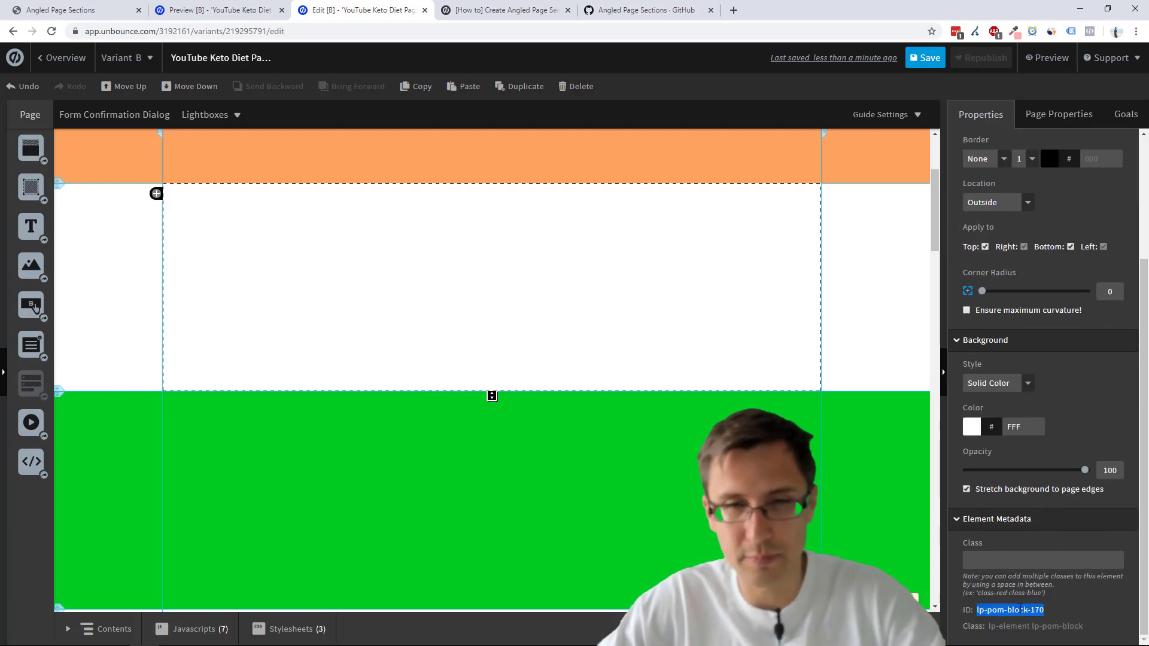
pyautogui.hotkey('ctrl', 'c')
# Add #lp-pom-block-170:after to the angled-bottom selector in the Angled page Sections stylesheet.
pyautogui.scroll(3, 615, 389)
pyautogui.click(280, 625)
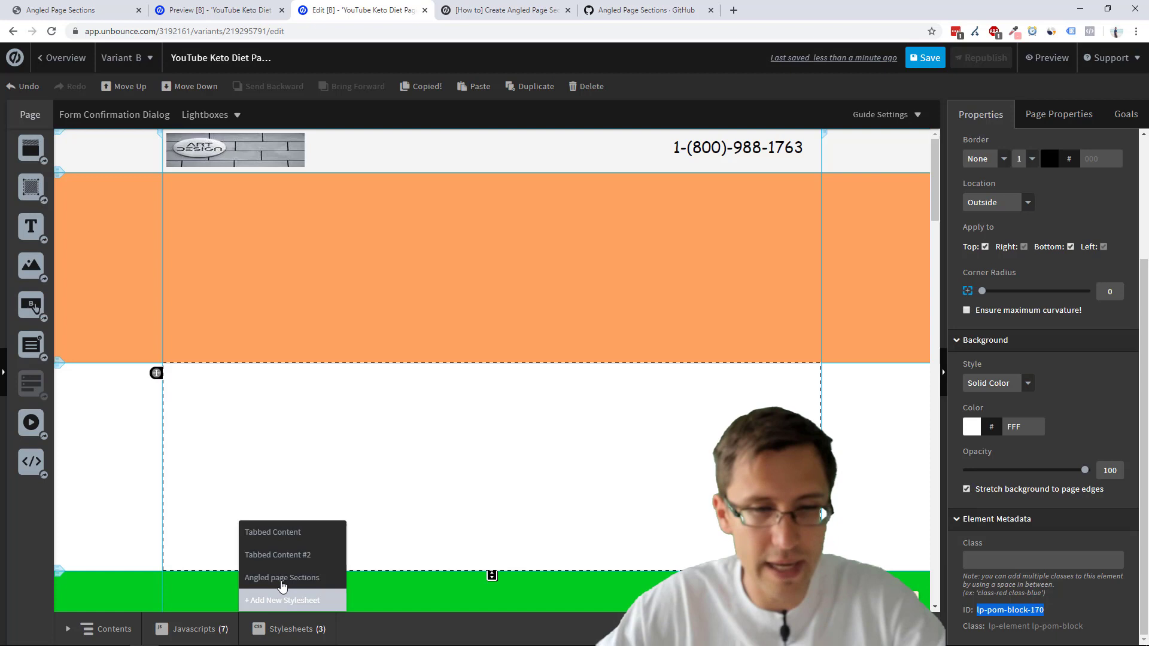
pyautogui.click(282, 587)
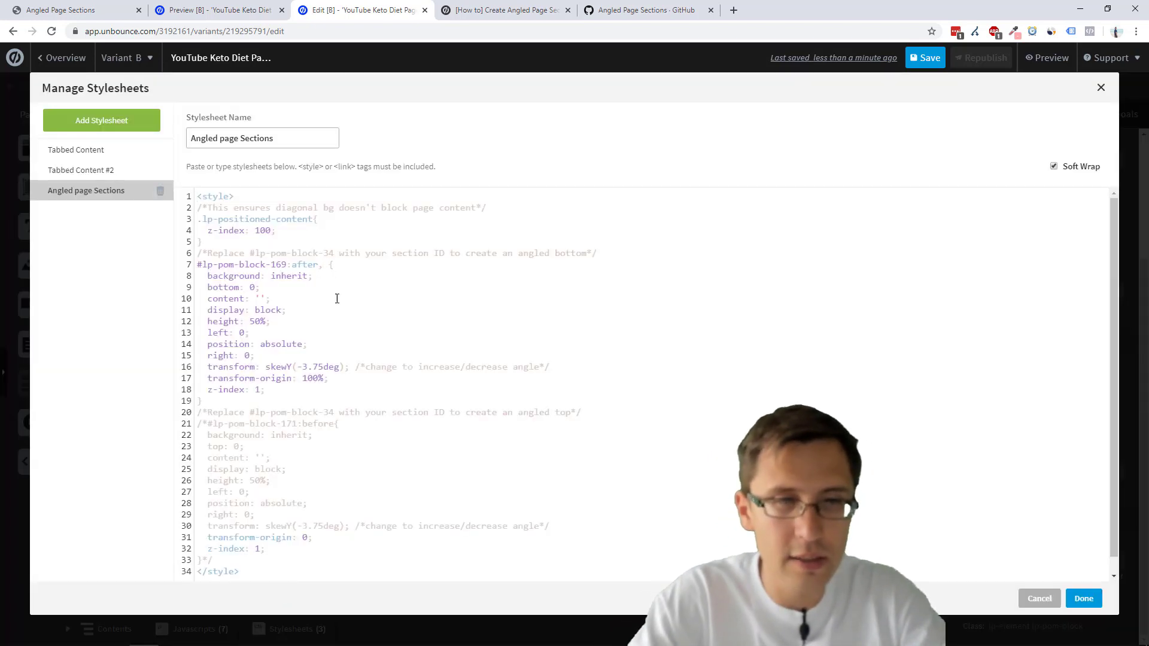
pyautogui.hotkey('ctrl', 'v')
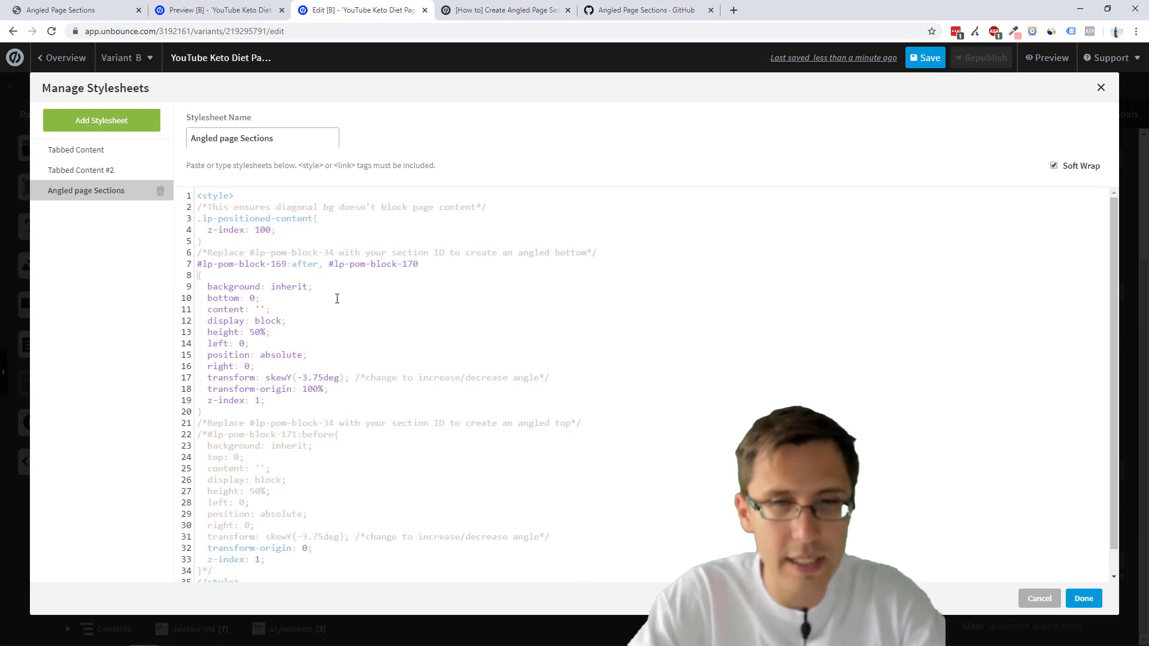
pyautogui.press('Delete')
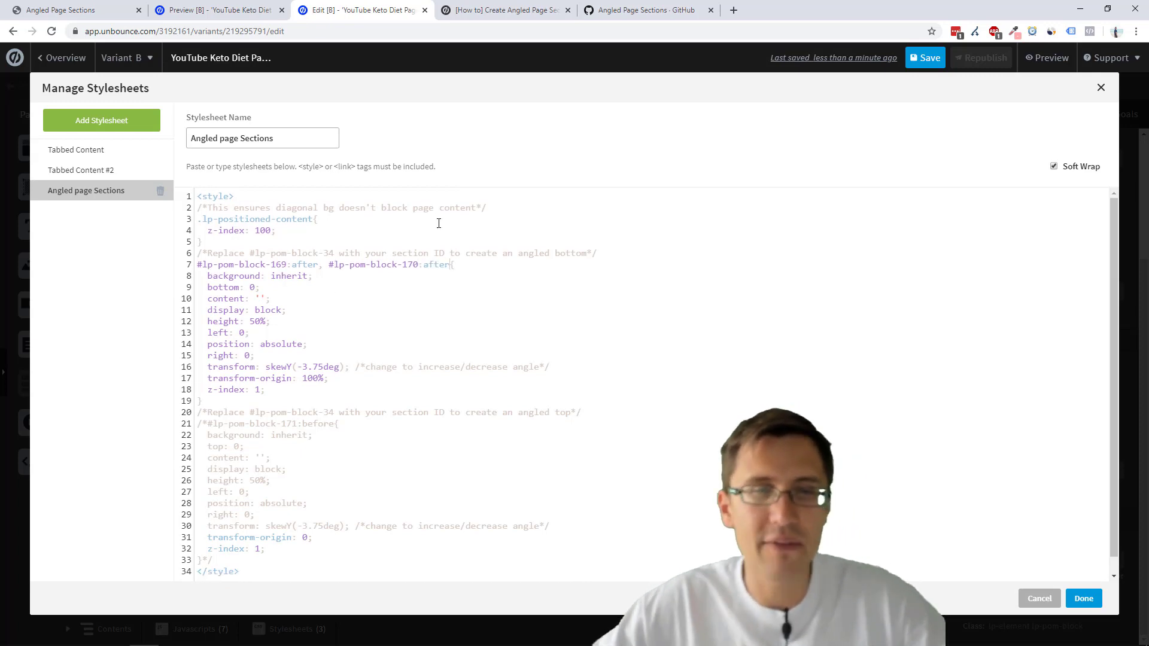
# Apply the stylesheet change and save the page.
pyautogui.click(1082, 597)
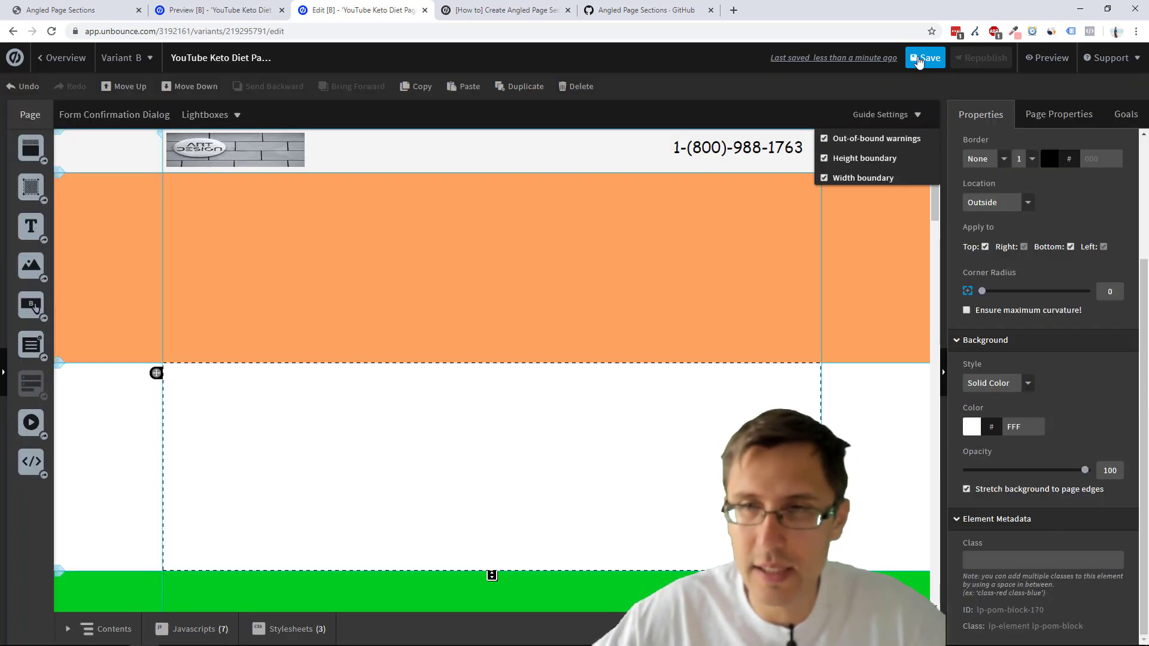
pyautogui.click(919, 58)
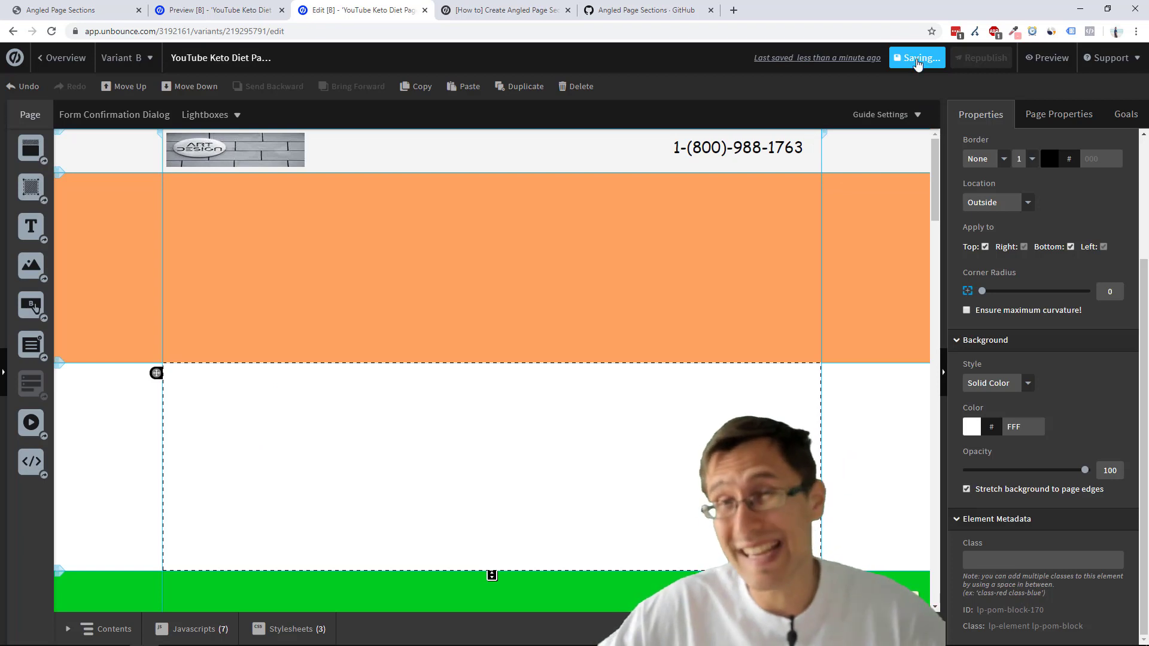
pyautogui.scroll(-4, 323, 593)
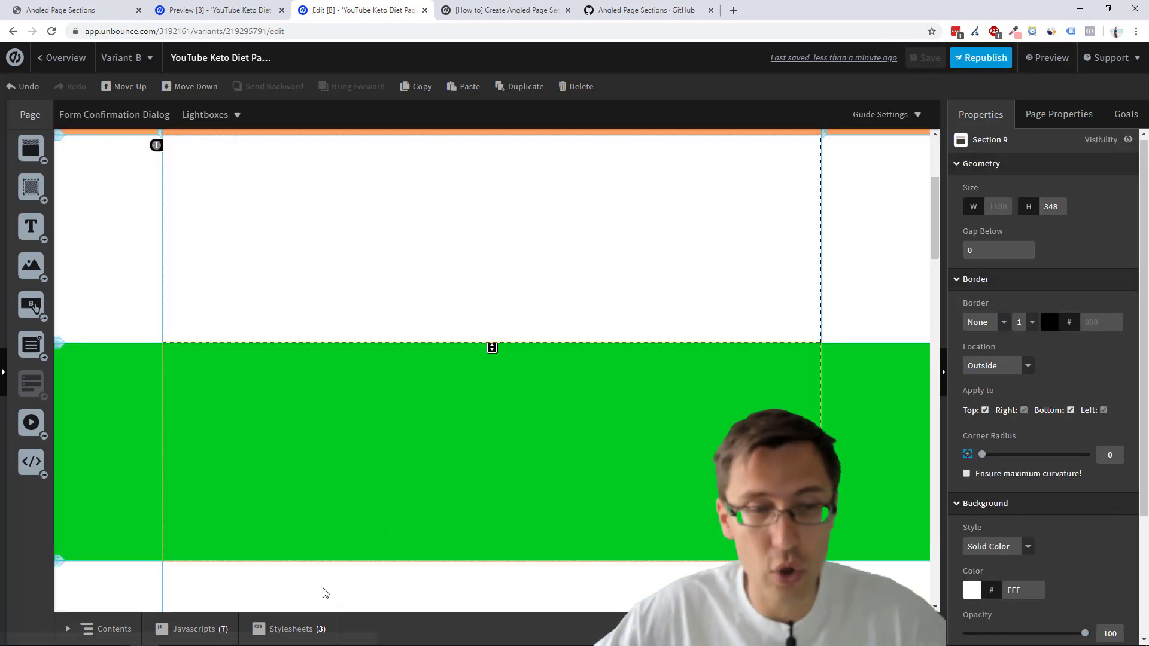
# Recheck the Angled page Sections stylesheet, save again, and preview the slanted orange and white sections.
pyautogui.click(289, 622)
pyautogui.click(282, 577)
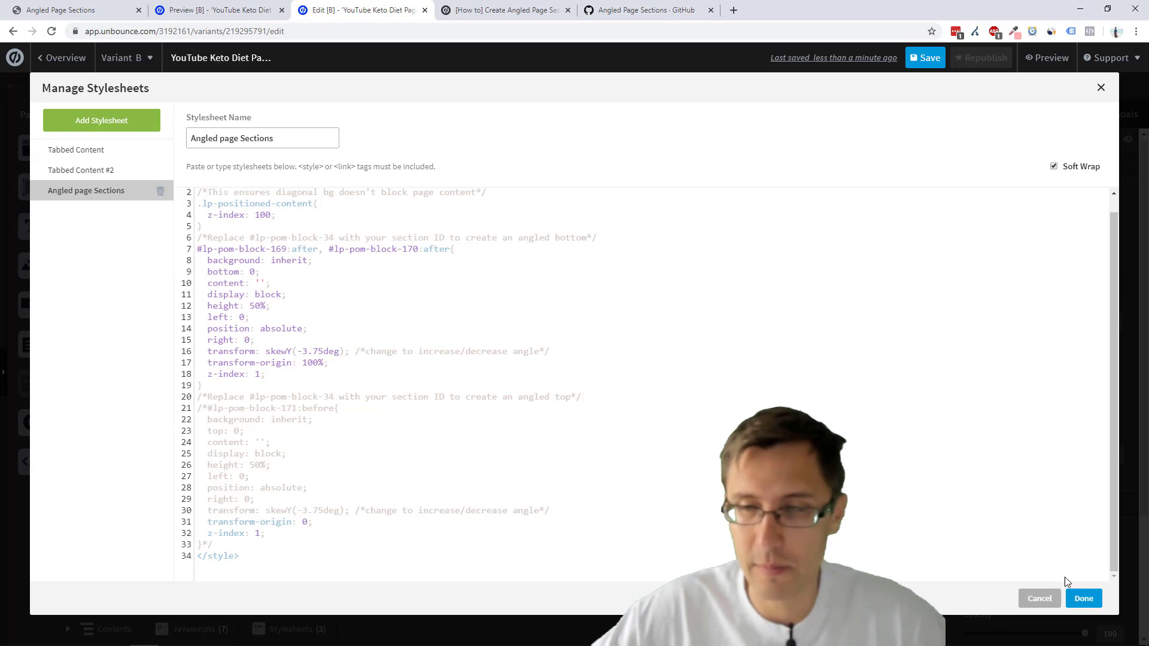
pyautogui.click(1083, 598)
pyautogui.click(927, 60)
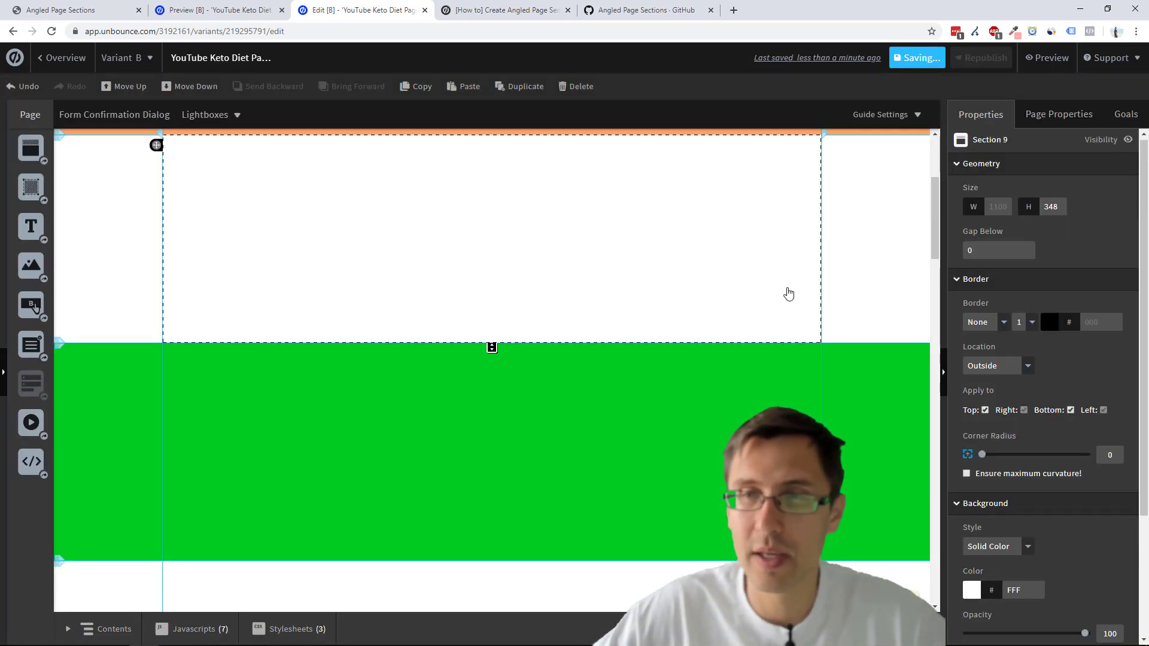
pyautogui.scroll(4, 787, 295)
pyautogui.click(1044, 58)
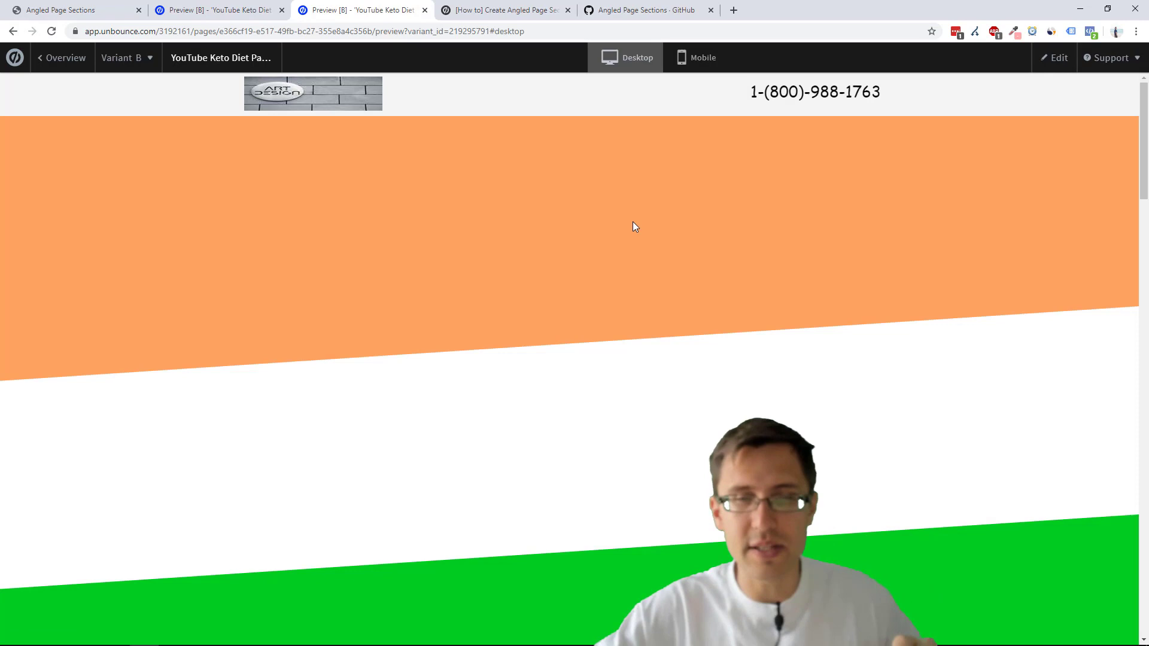
pyautogui.scroll(-2, 634, 227)
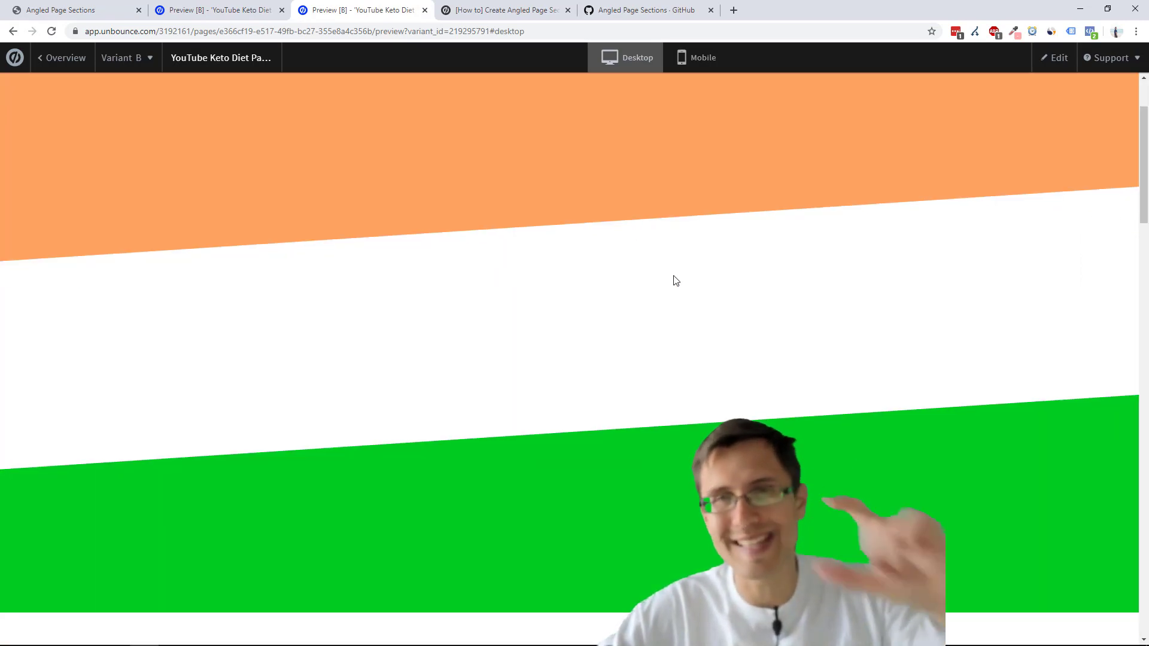
pyautogui.scroll(1, 688, 290)
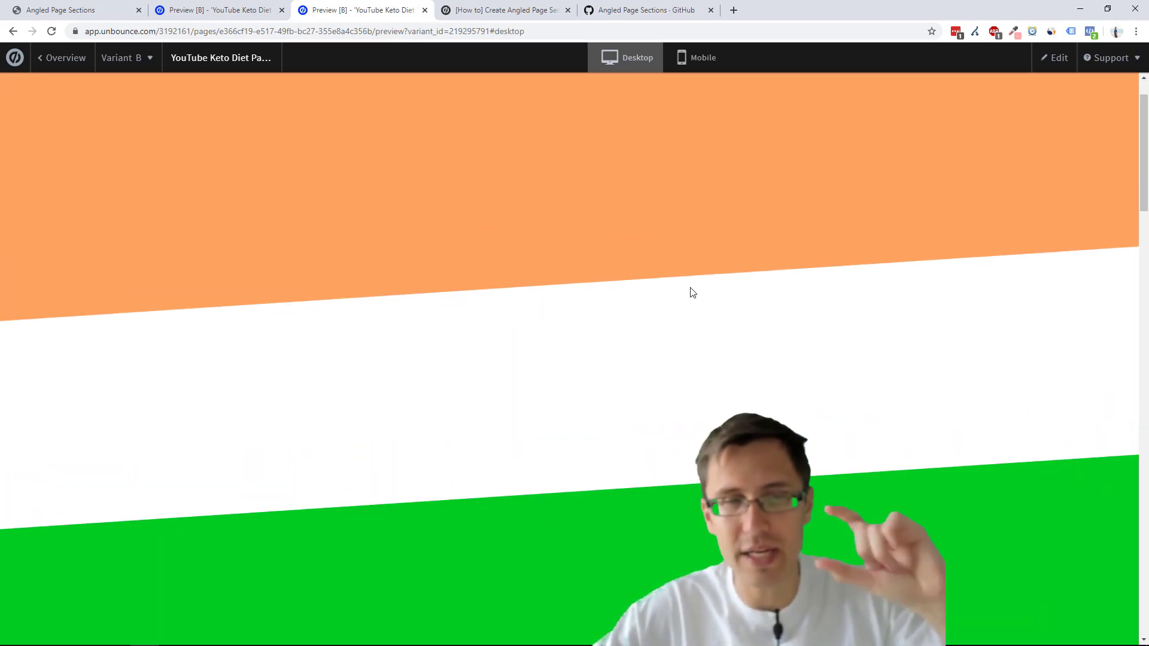
pyautogui.click(1060, 57)
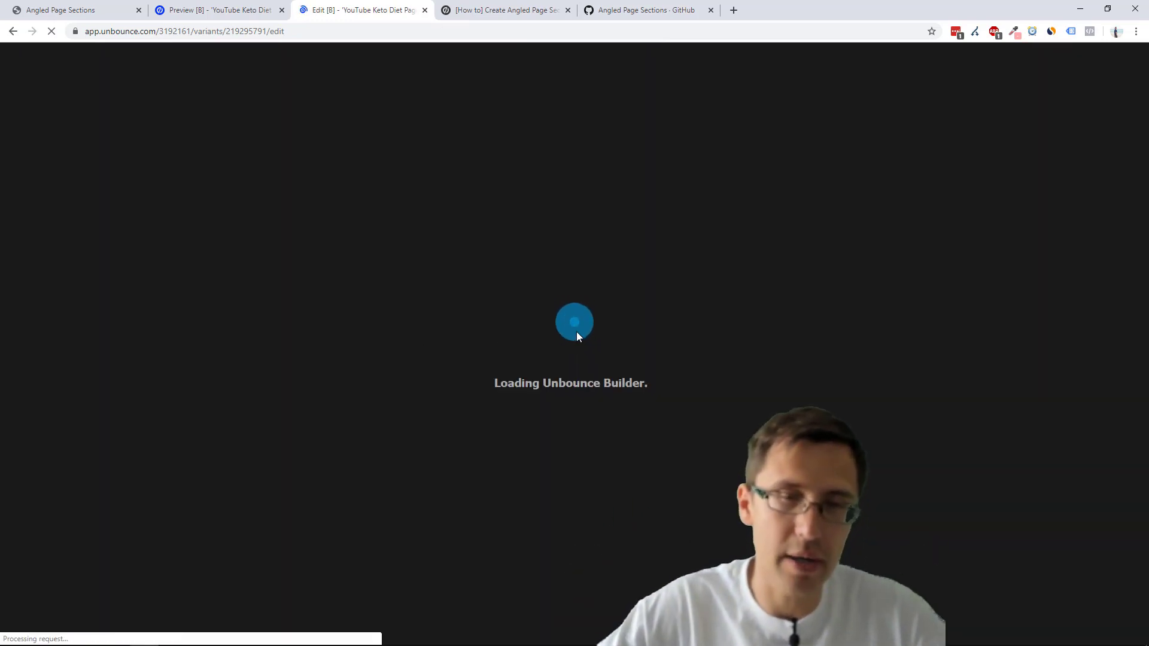
pyautogui.scroll(-2, 461, 360)
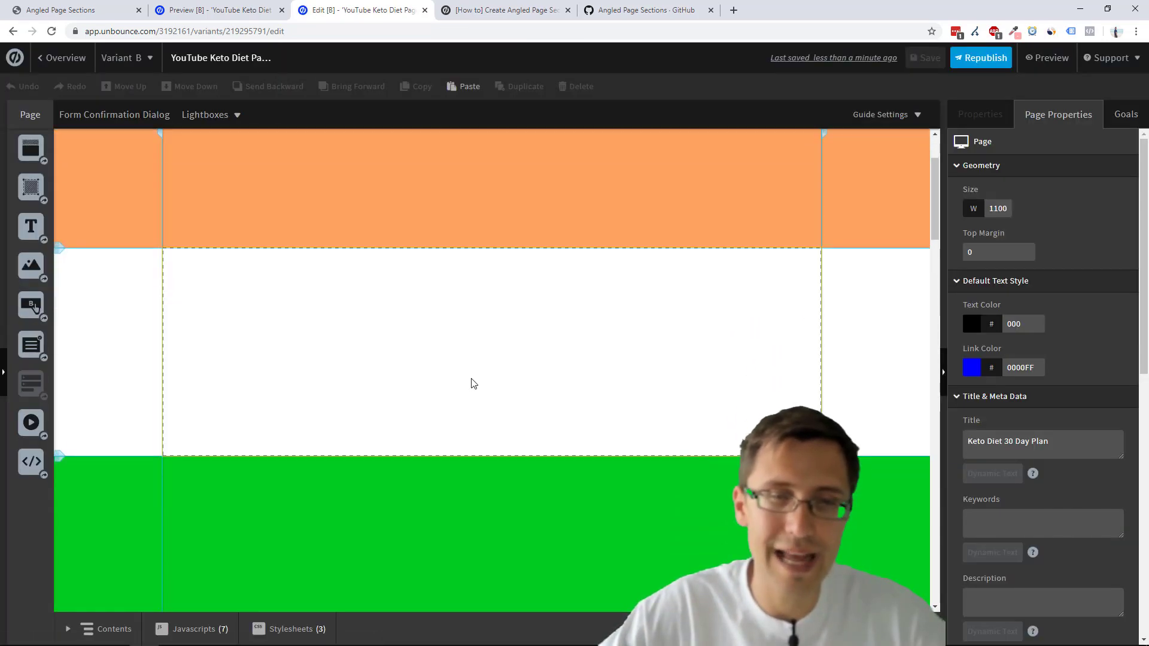
pyautogui.click(284, 629)
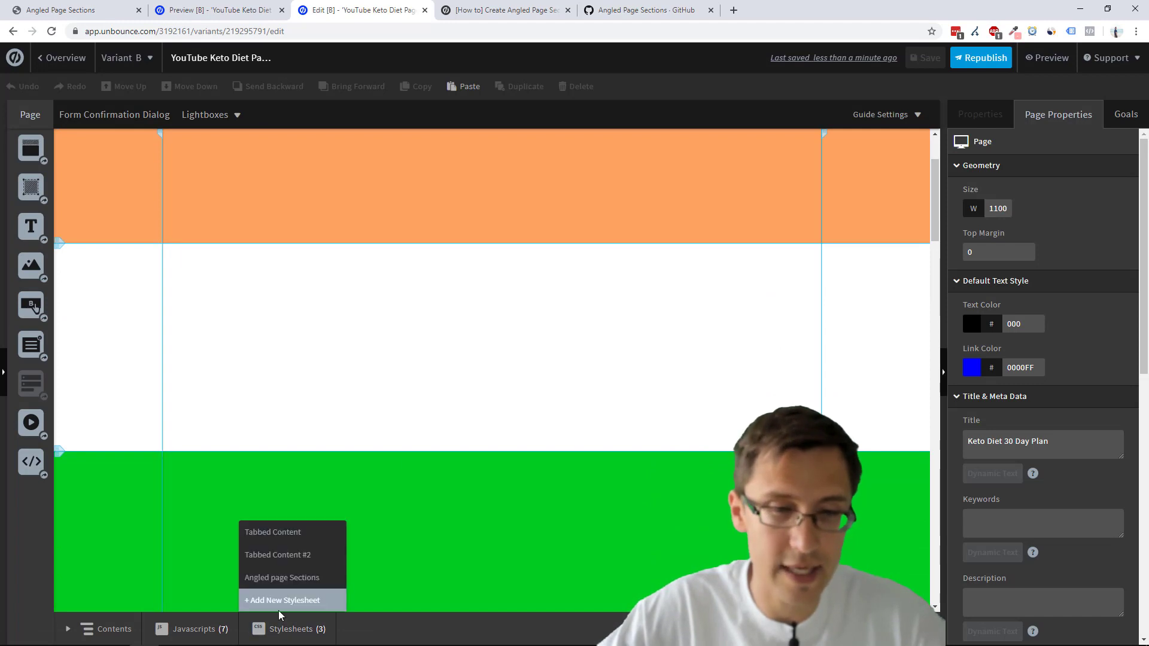
pyautogui.click(289, 578)
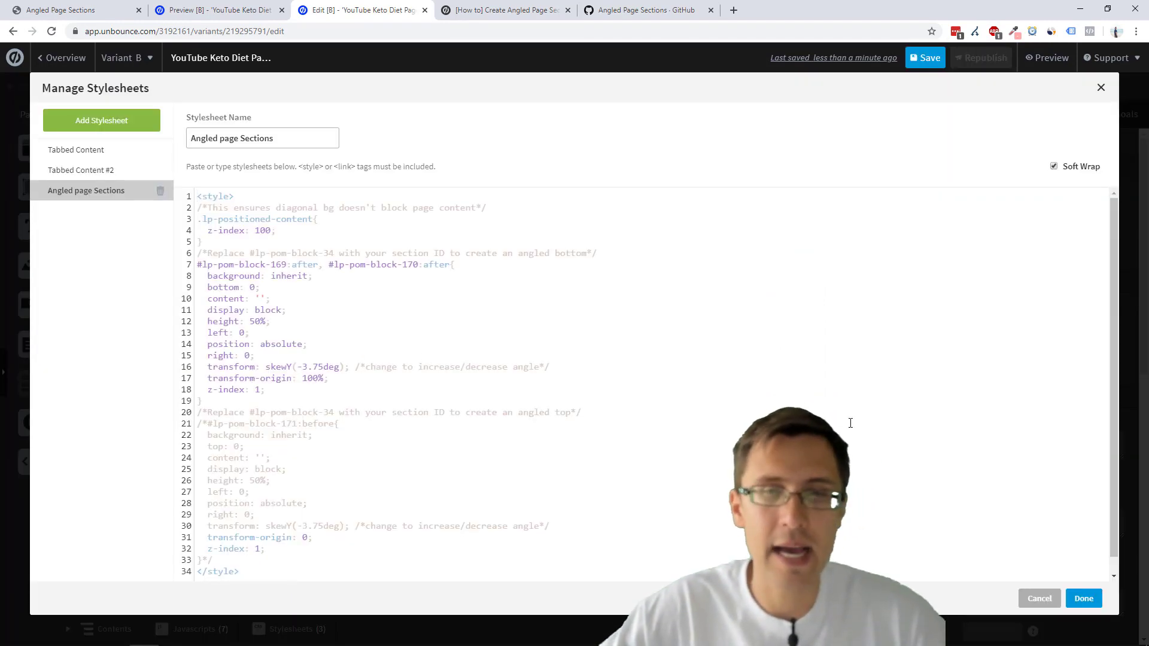
pyautogui.click(1085, 599)
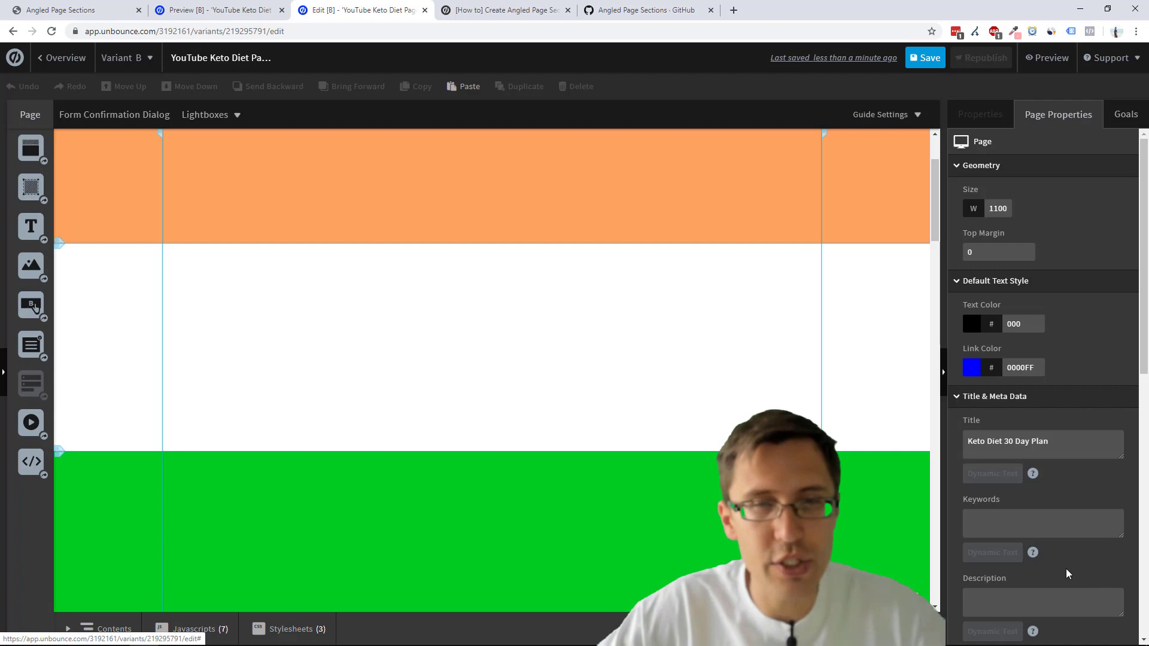
pyautogui.scroll(2, 467, 251)
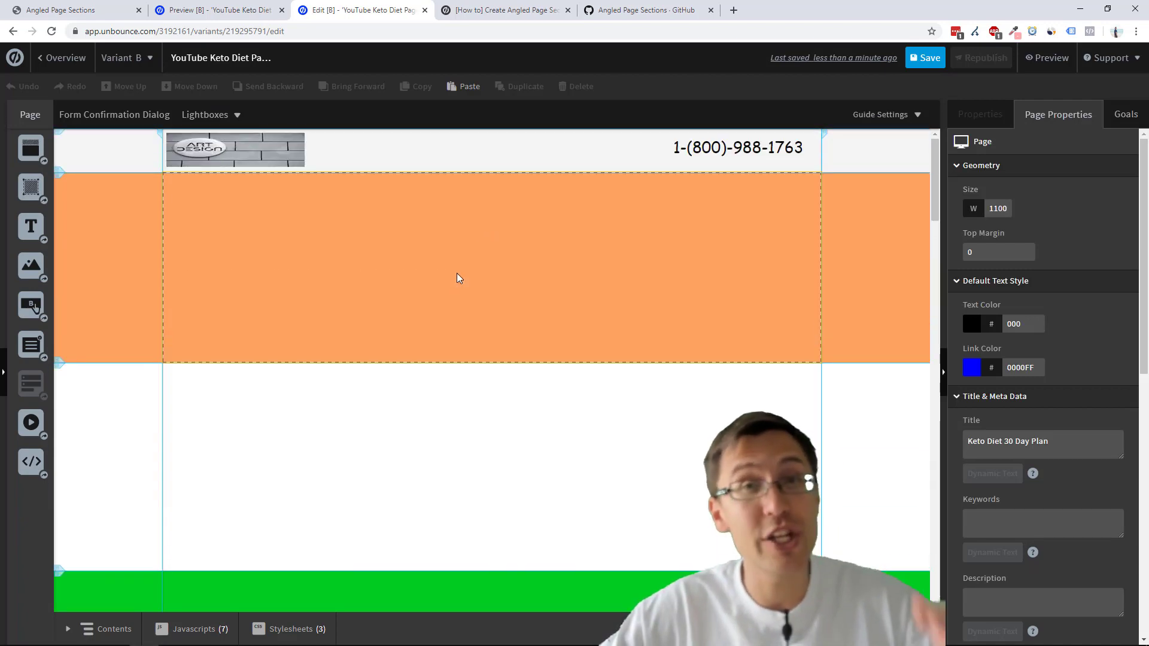
pyautogui.click(458, 275)
# Change the angled-bottom skewY from -3.75deg to 3.75deg, preview it, and return to editing.
pyautogui.click(290, 629)
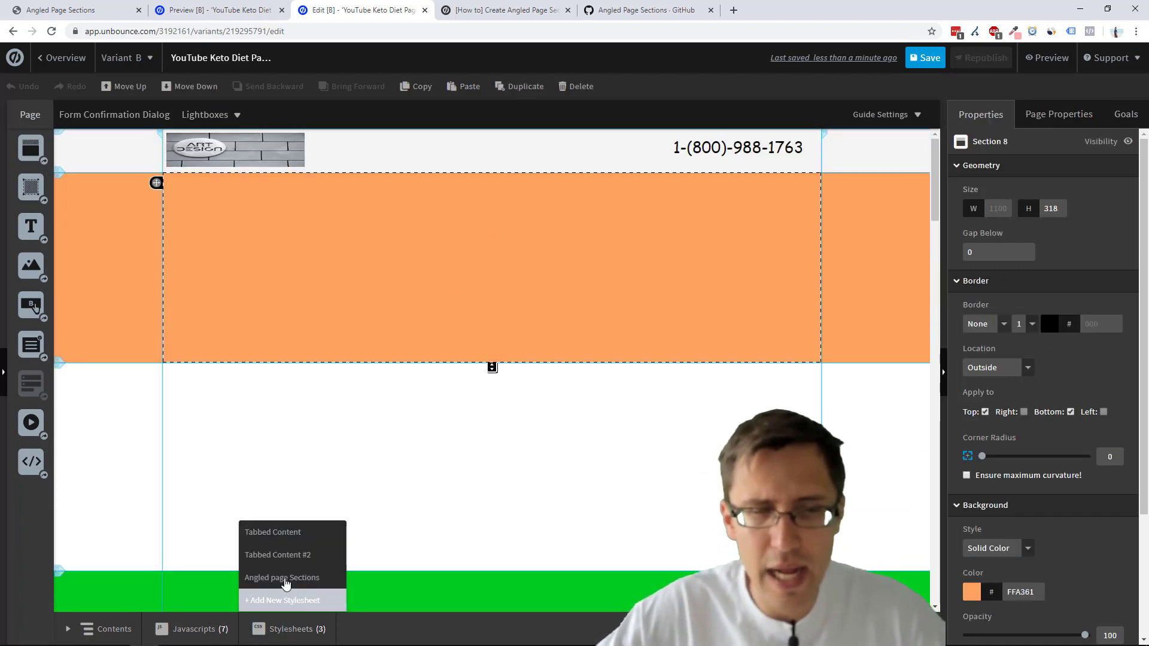
pyautogui.click(288, 577)
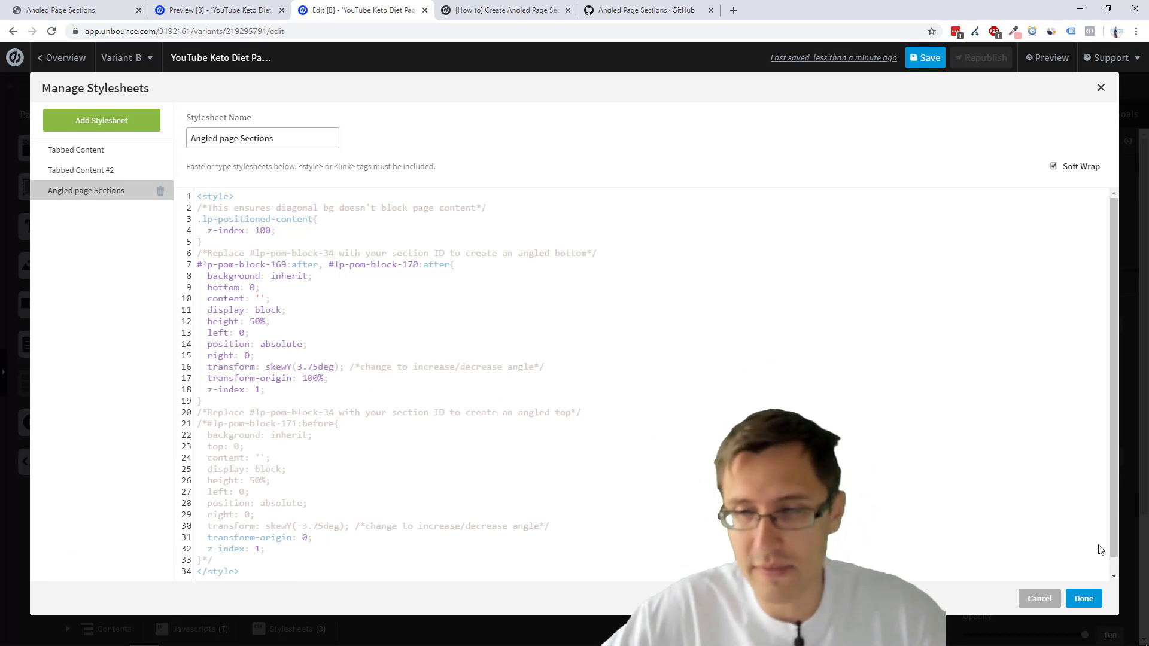
pyautogui.click(1084, 598)
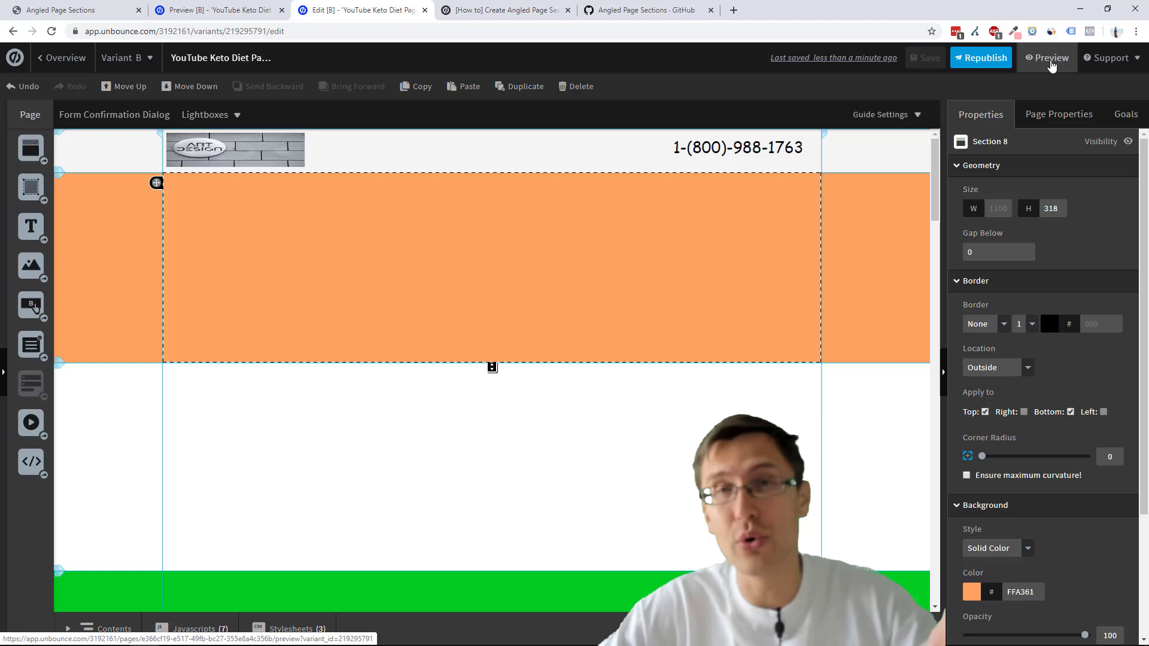
pyautogui.click(1051, 58)
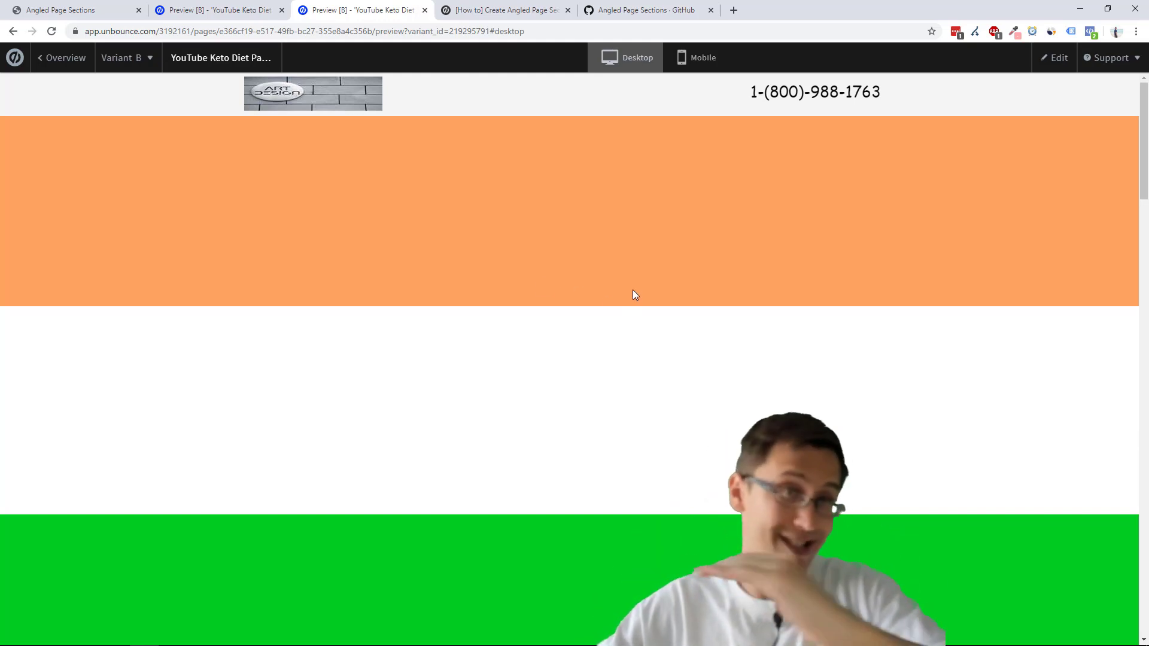
pyautogui.click(1056, 58)
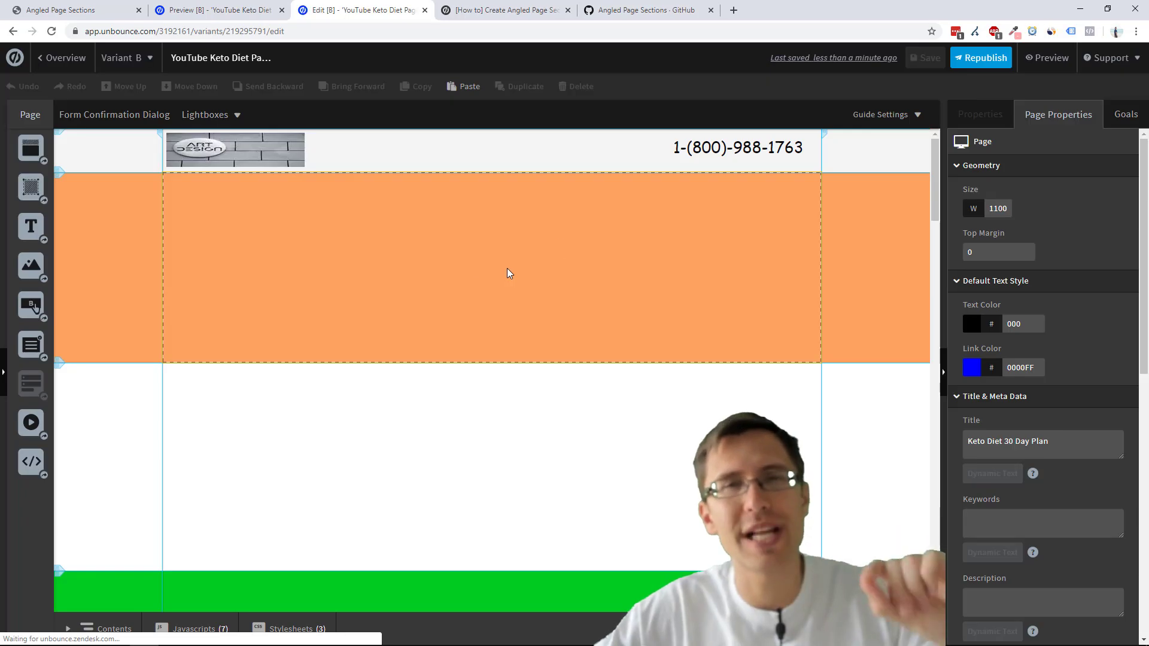
# Set the angled-bottom transform-origin to 0%, save, preview, and return to the builder.
pyautogui.click(296, 629)
pyautogui.click(292, 576)
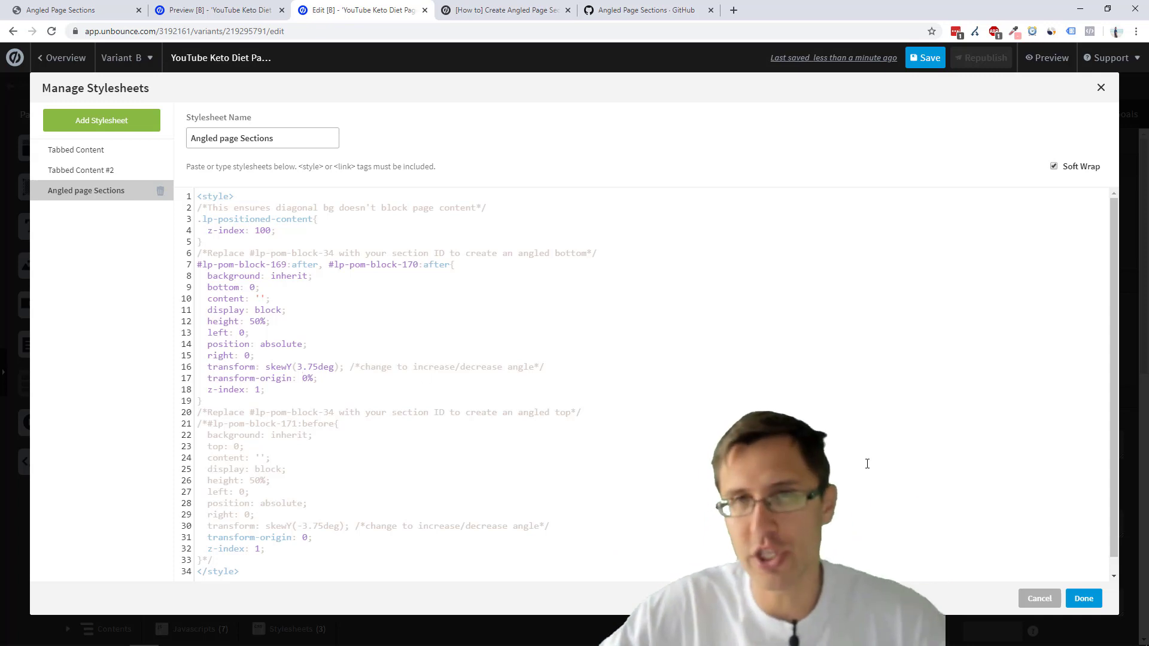
pyautogui.click(1083, 599)
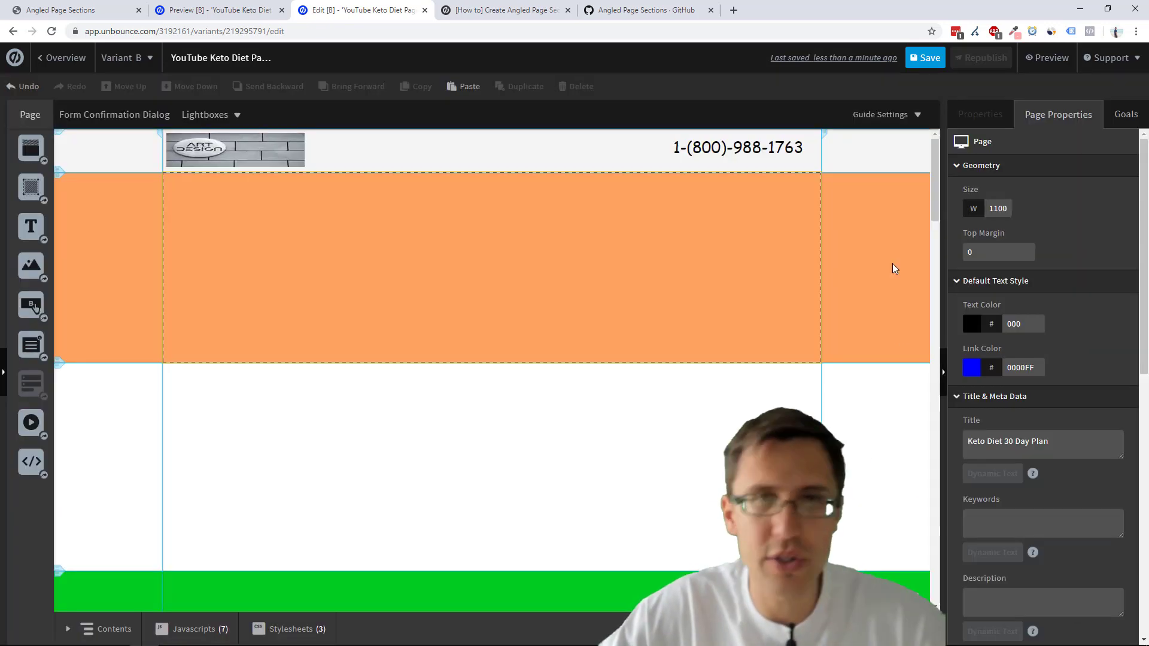
pyautogui.click(926, 60)
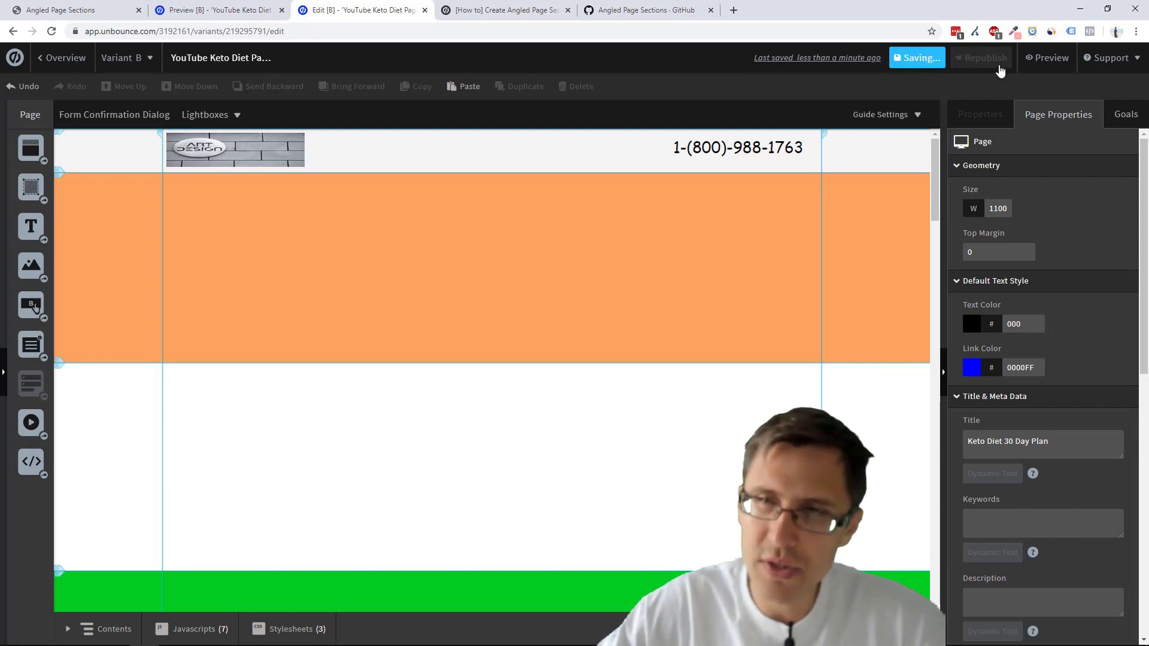
pyautogui.click(1040, 60)
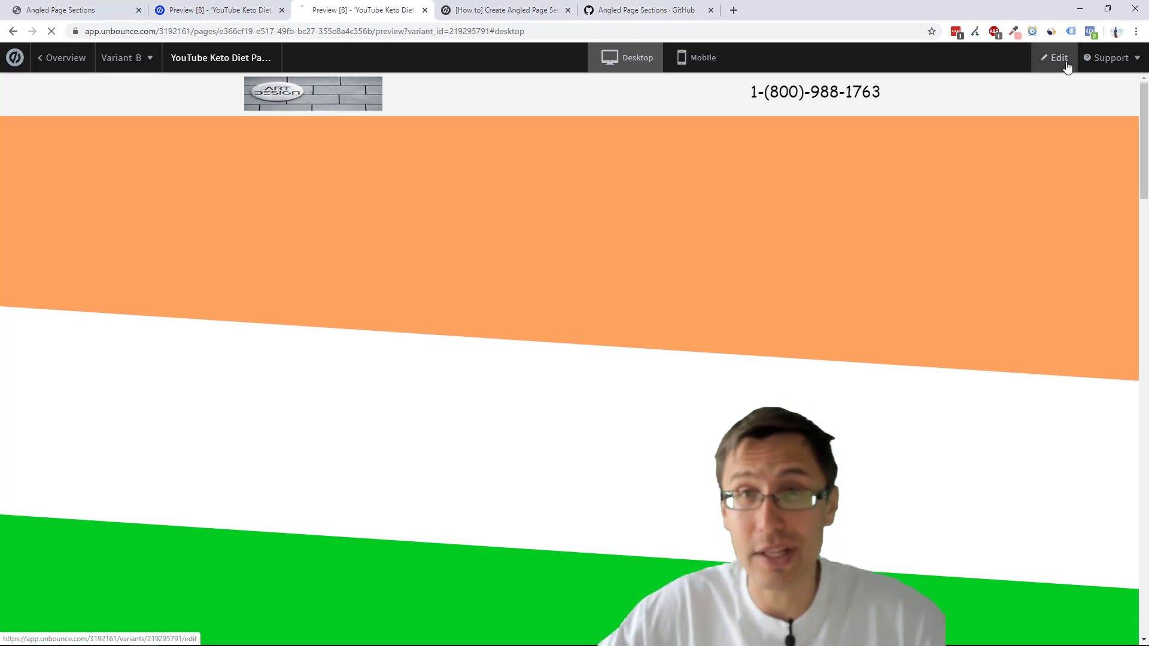
pyautogui.click(1067, 67)
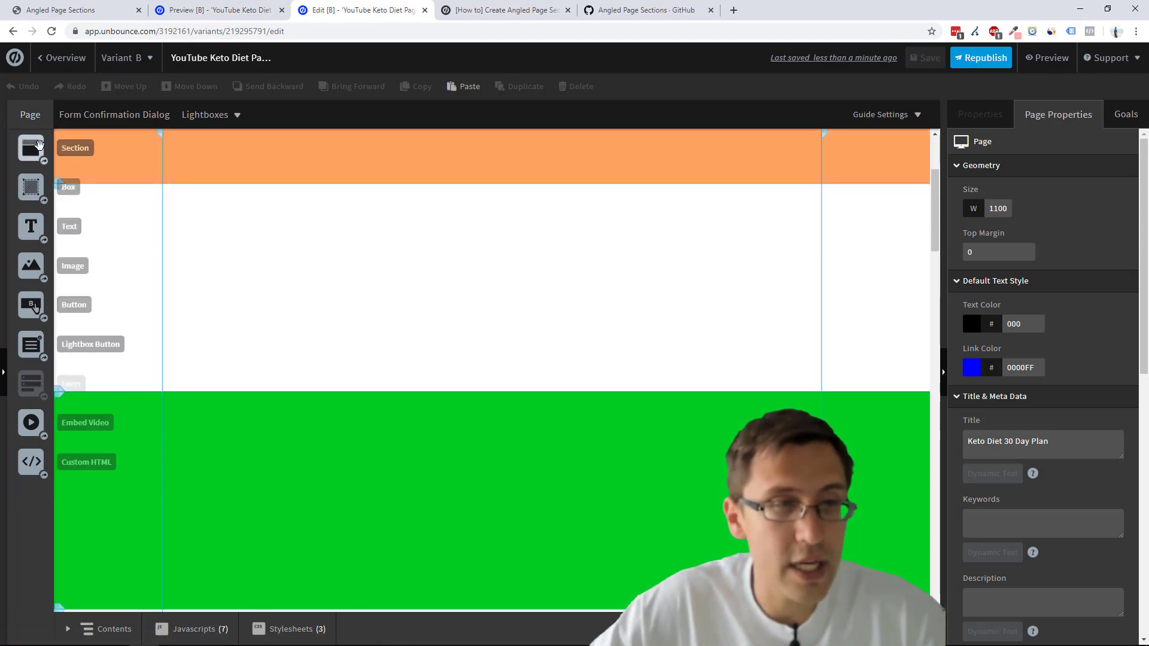
# Insert a new section between the white and green sections and check the neighbouring section IDs.
pyautogui.moveTo(37, 143); pyautogui.dragTo(320, 397)
pyautogui.click(622, 461)
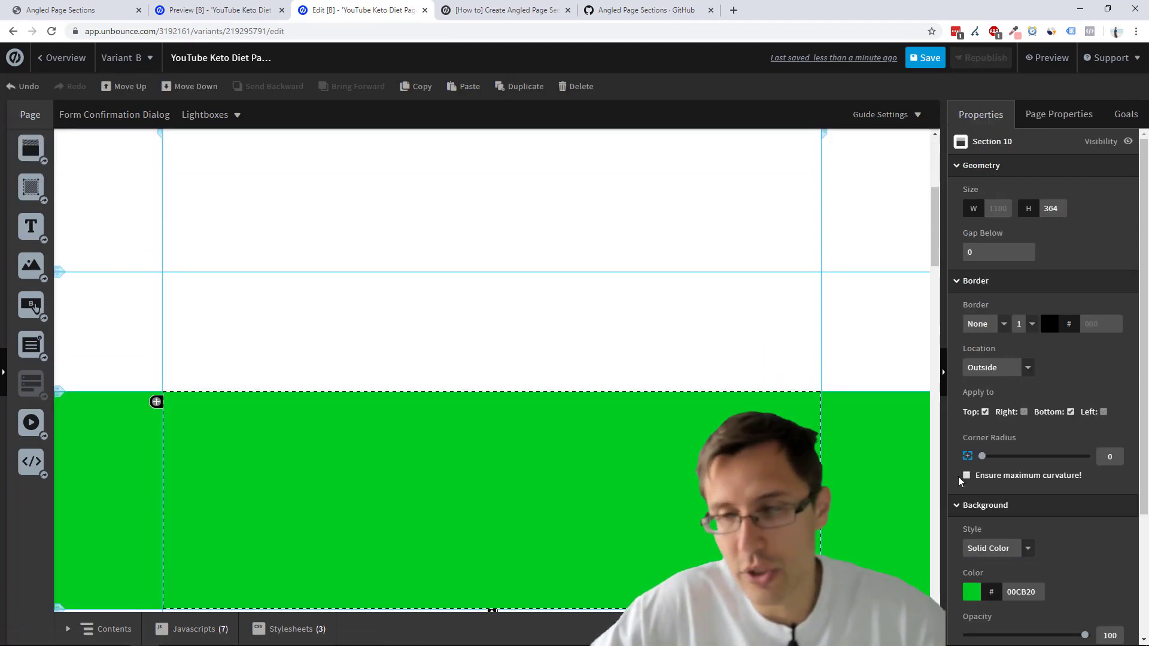
pyautogui.scroll(-3, 981, 508)
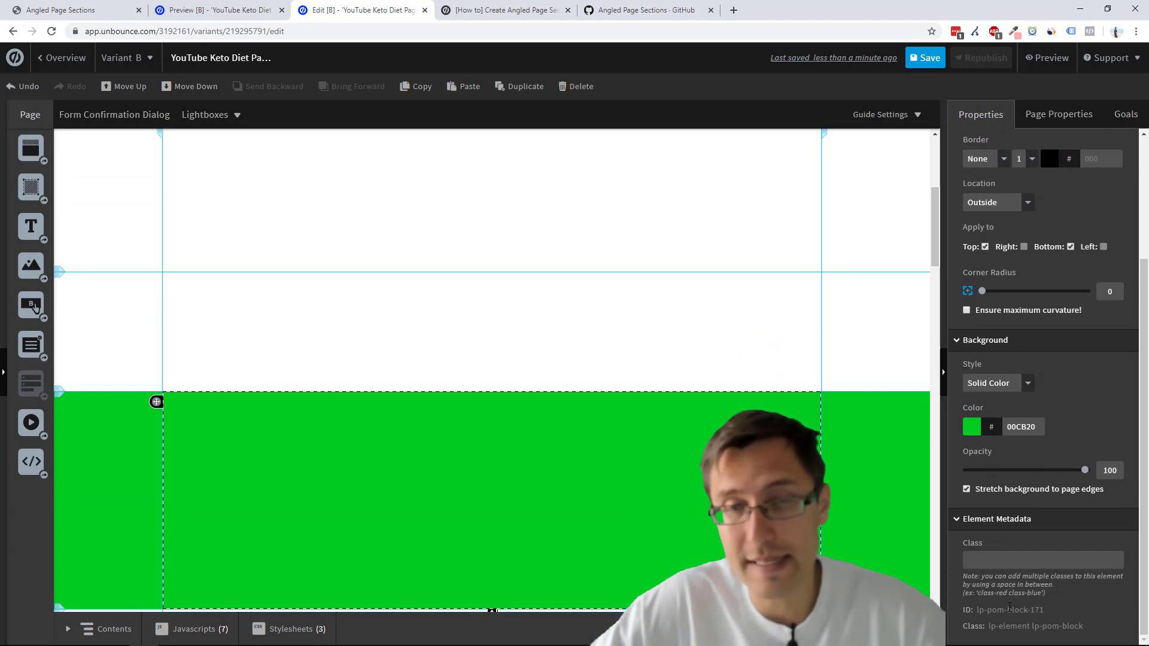
pyautogui.scroll(3, 621, 485)
pyautogui.click(652, 372)
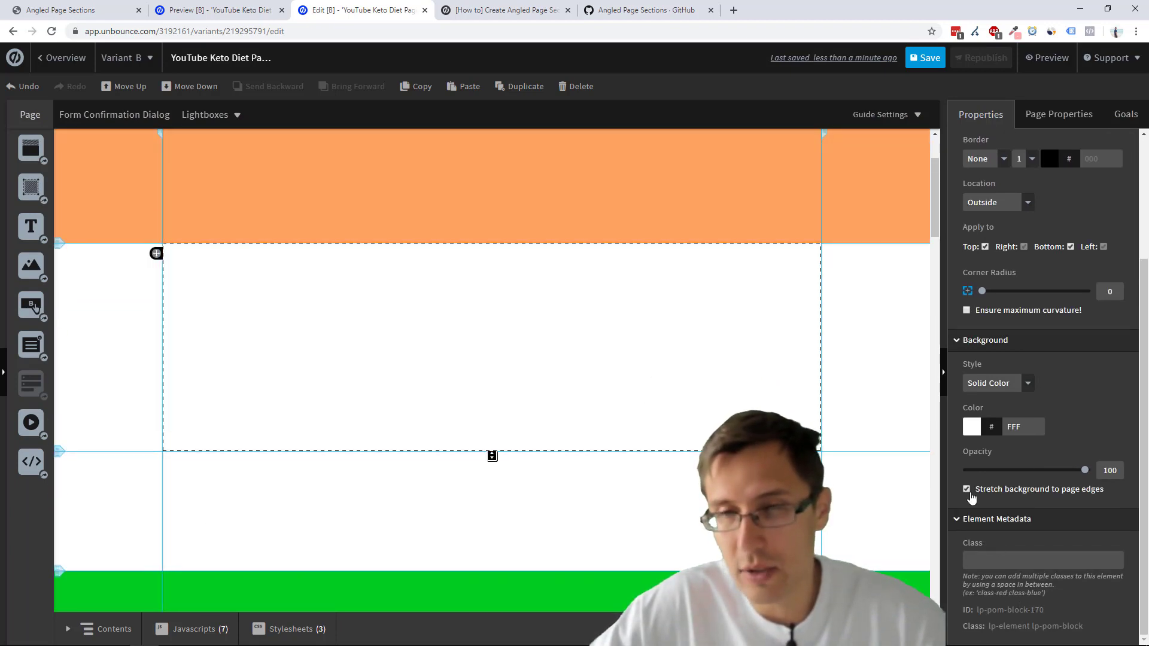
pyautogui.click(712, 221)
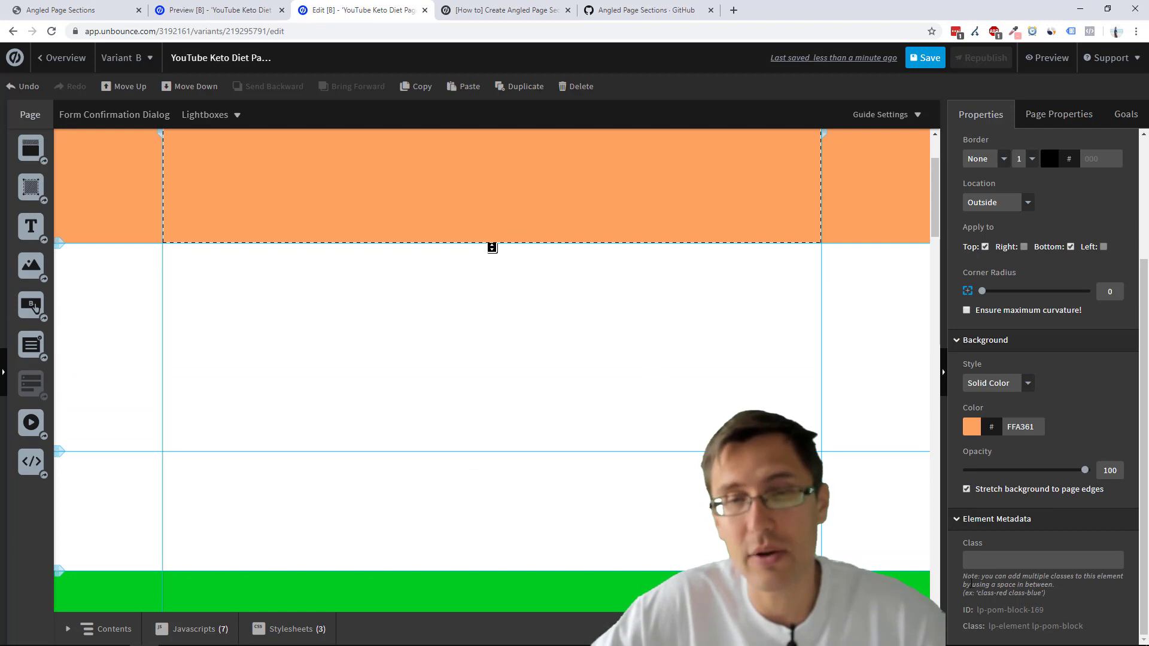
# Give the new section lp-pom-block-173 a purple 8E77FF background and bring up the stylesheets list.
pyautogui.click(642, 532)
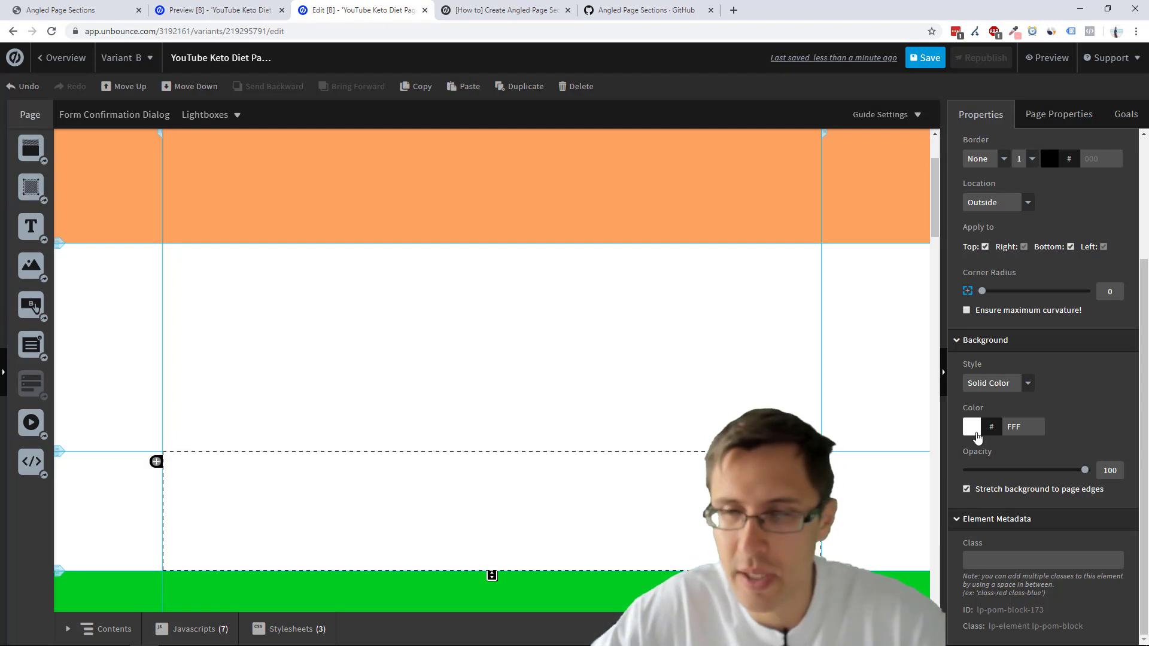
pyautogui.click(975, 434)
pyautogui.click(616, 322)
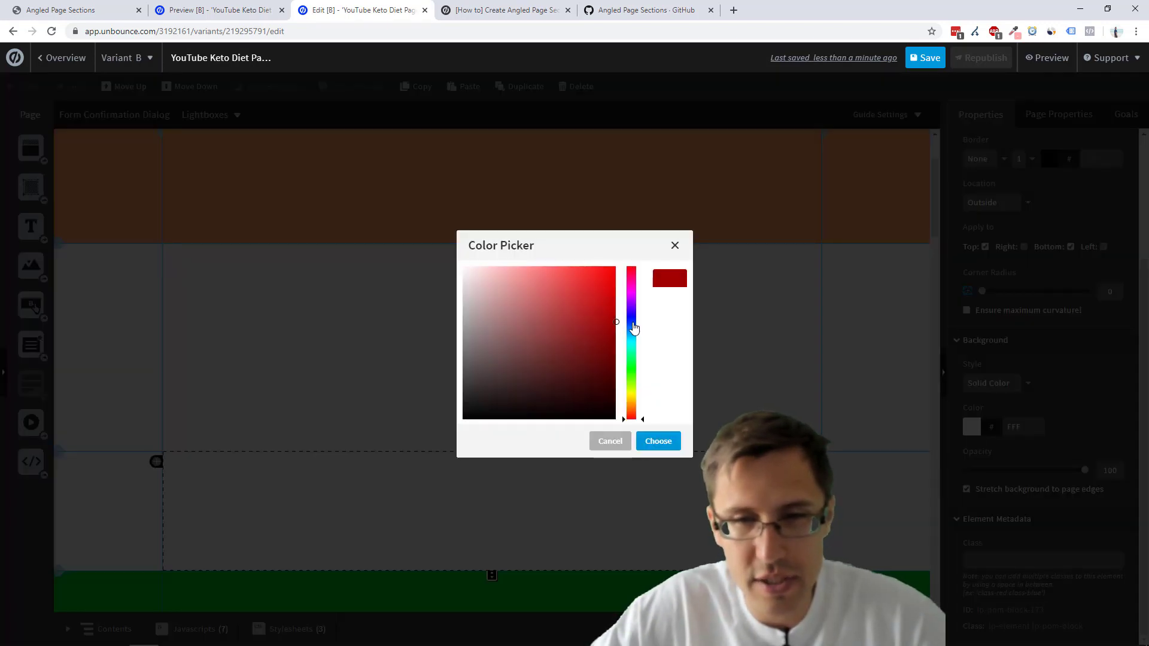
pyautogui.click(632, 312)
pyautogui.click(572, 283)
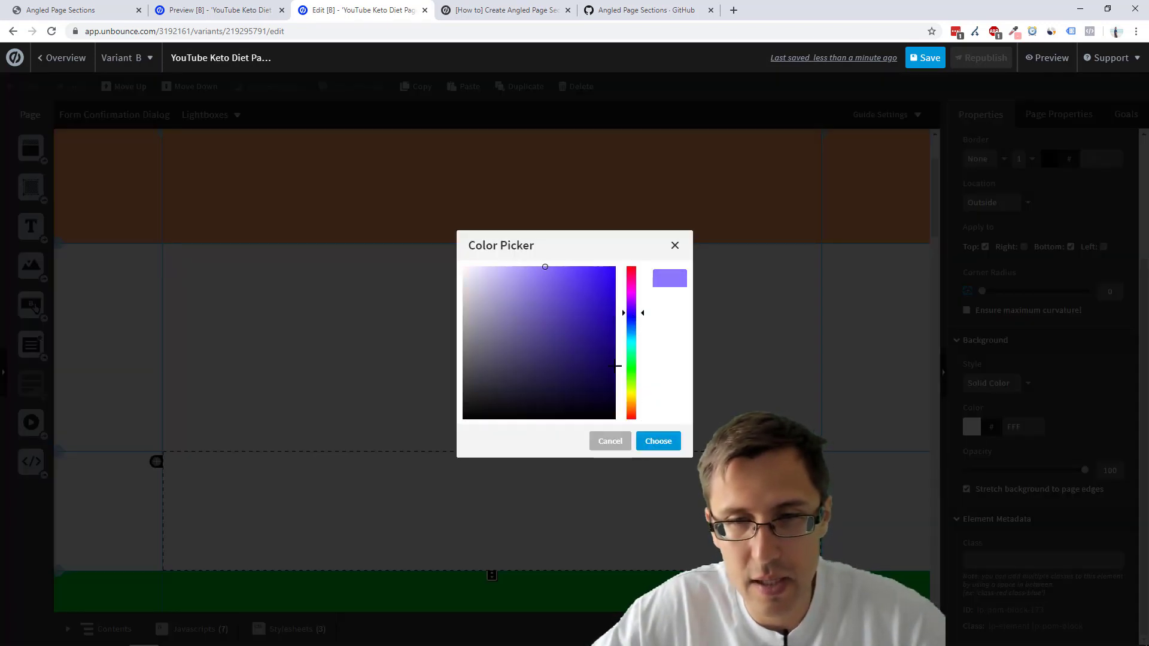
pyautogui.click(658, 441)
pyautogui.scroll(-3, 623, 459)
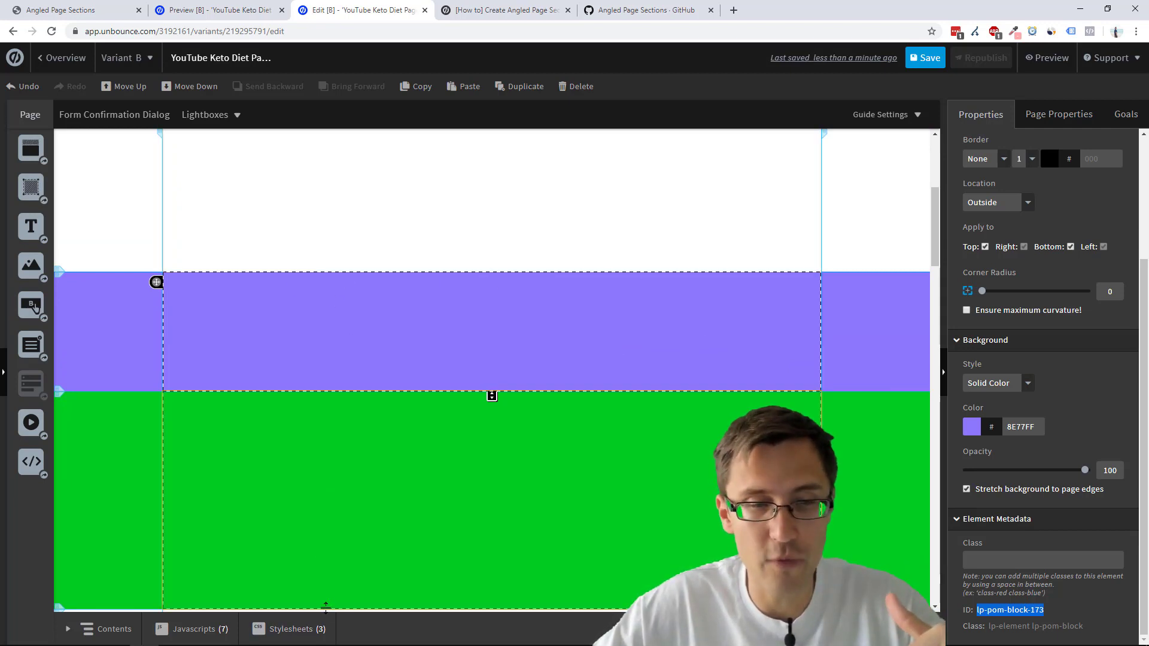
pyautogui.click(282, 629)
# Paste a copy of the commented-out angled-top CSS block below the angled-bottom rule.
pyautogui.click(280, 578)
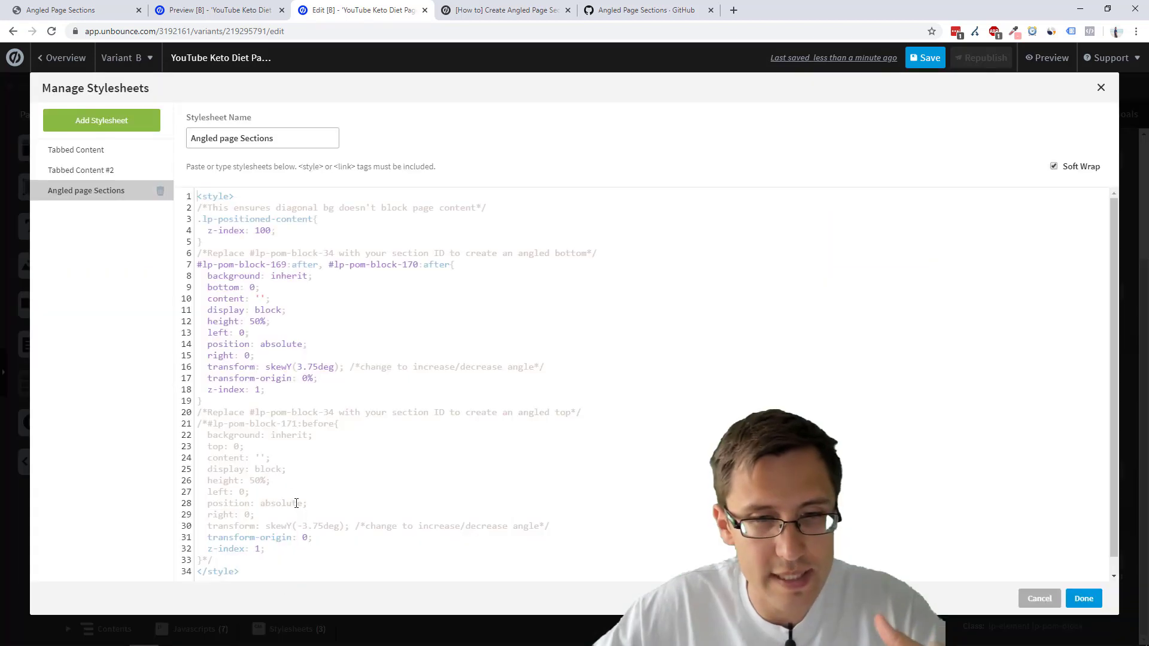
pyautogui.scroll(-1, 318, 498)
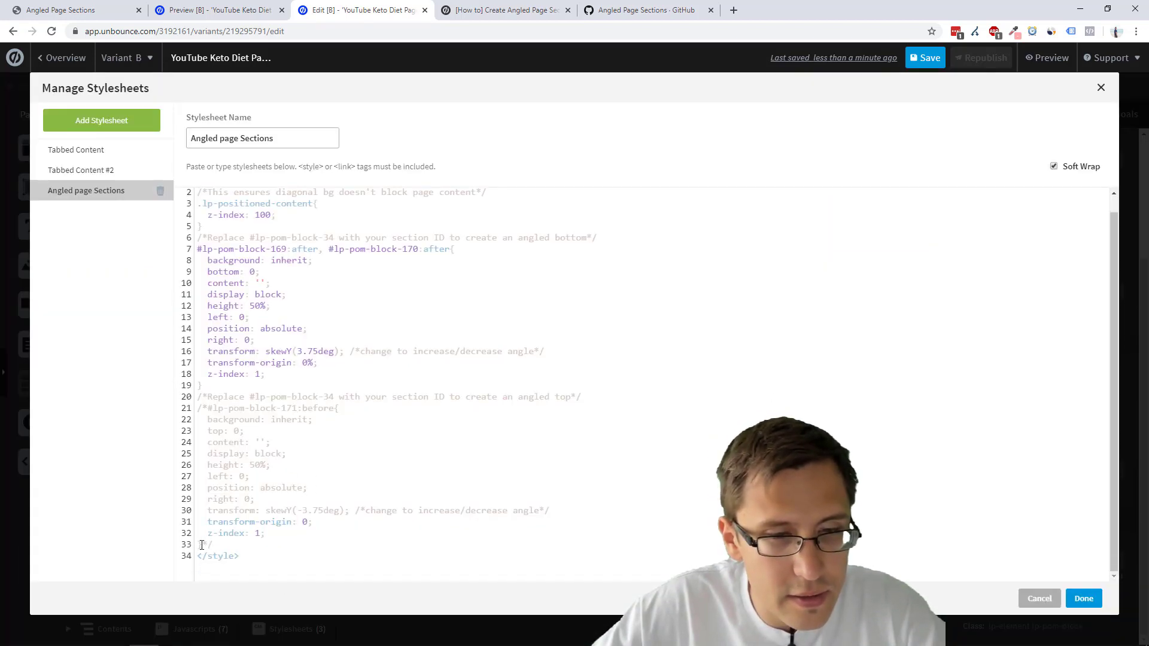
pyautogui.moveTo(201, 545); pyautogui.dragTo(199, 399)
pyautogui.hotkey('ctrl', 'c')
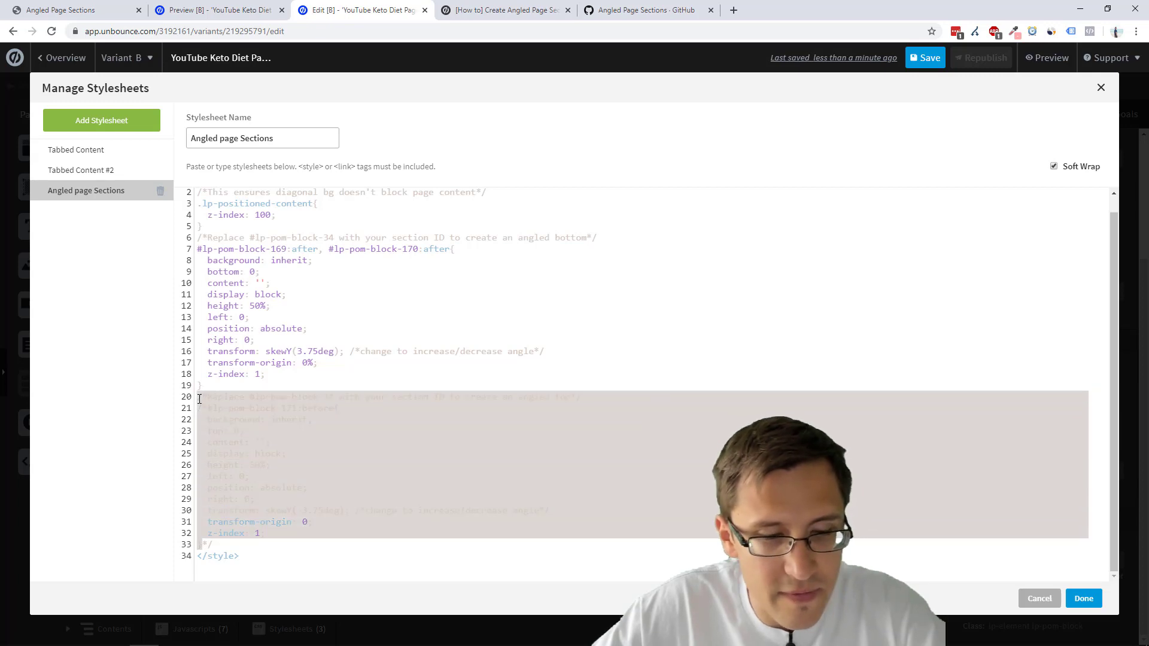
pyautogui.click(227, 385)
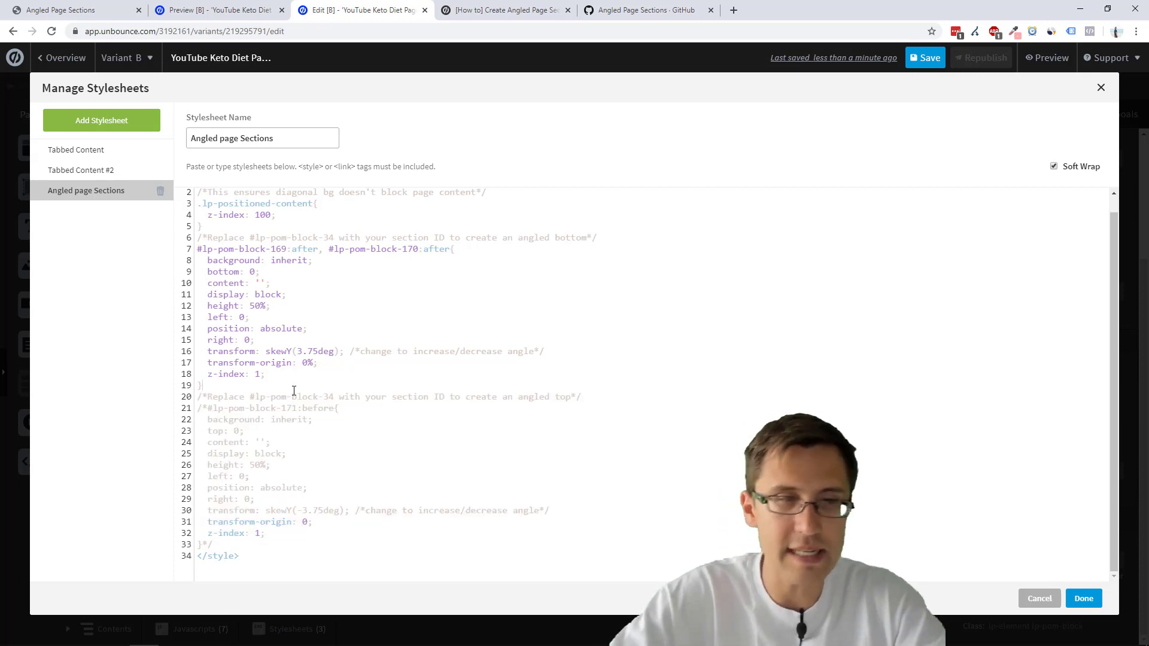
pyautogui.press('Return')
pyautogui.press('Return')
pyautogui.press('Return')
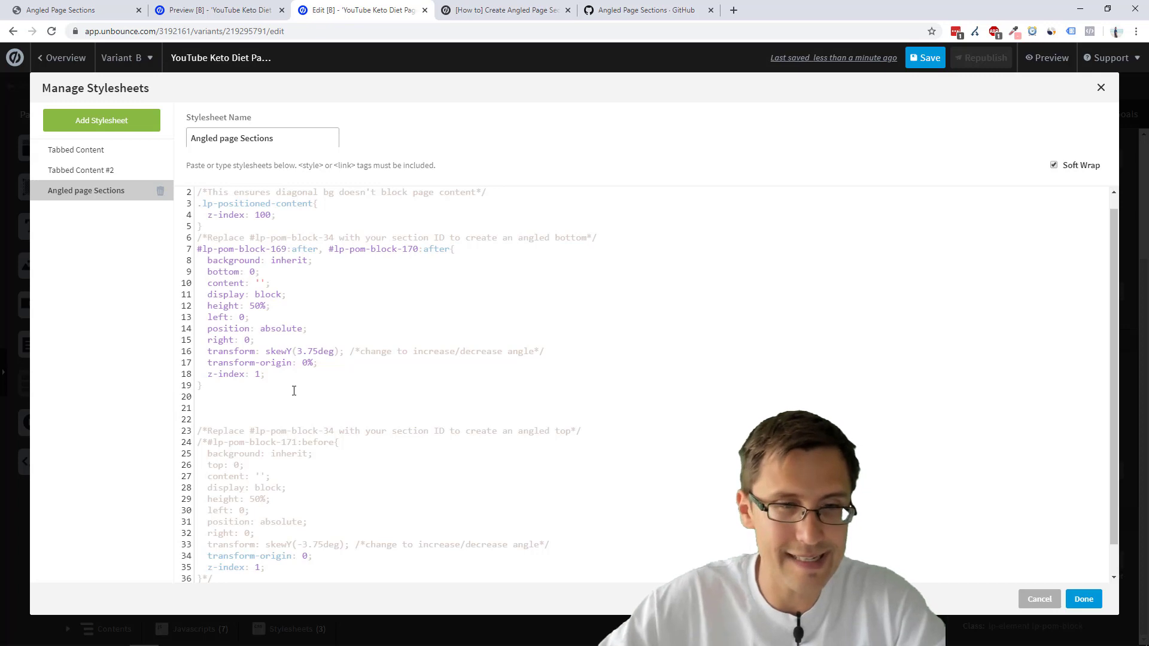
pyautogui.hotkey('ctrl', 'v')
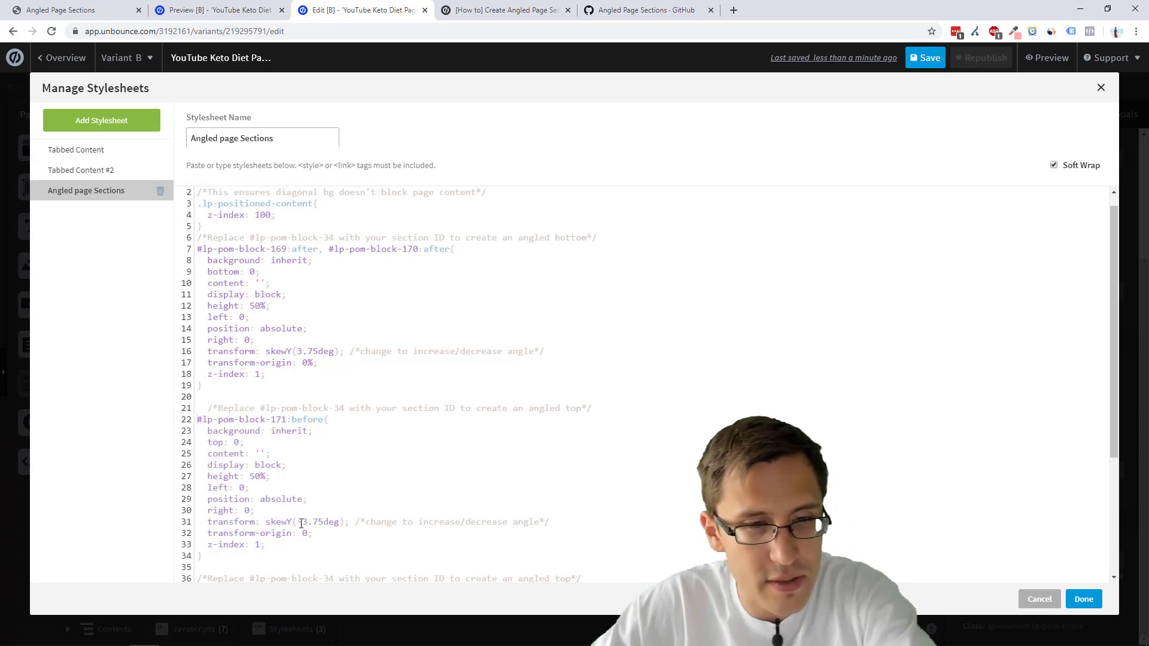
pyautogui.scroll(-1, 258, 370)
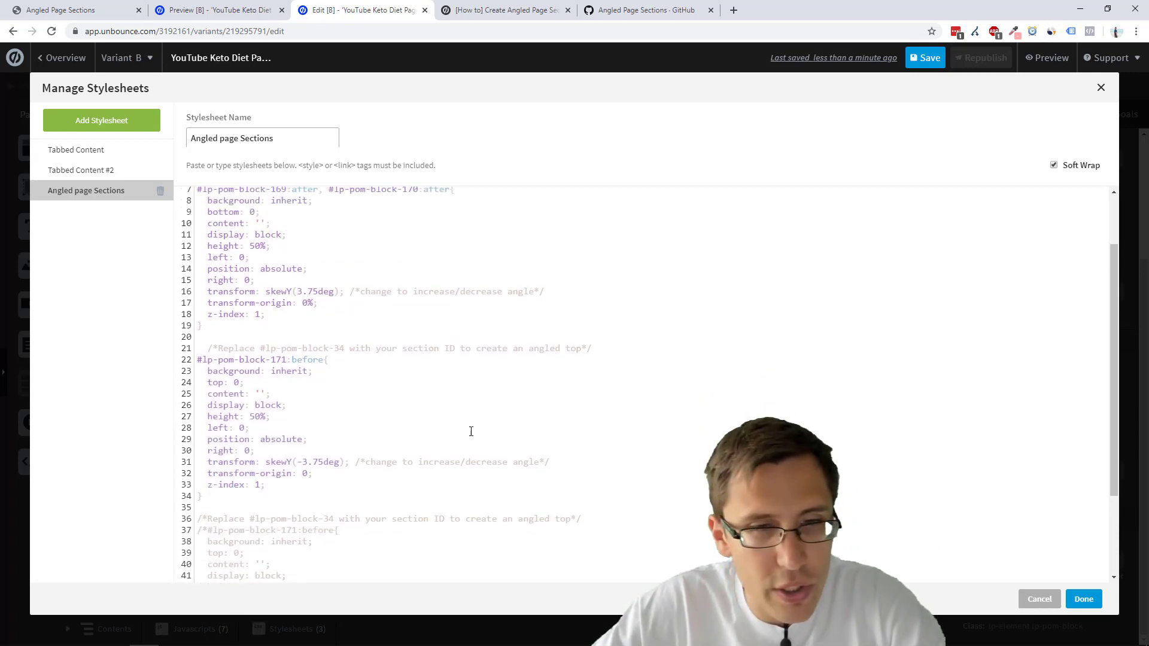
pyautogui.click(1071, 604)
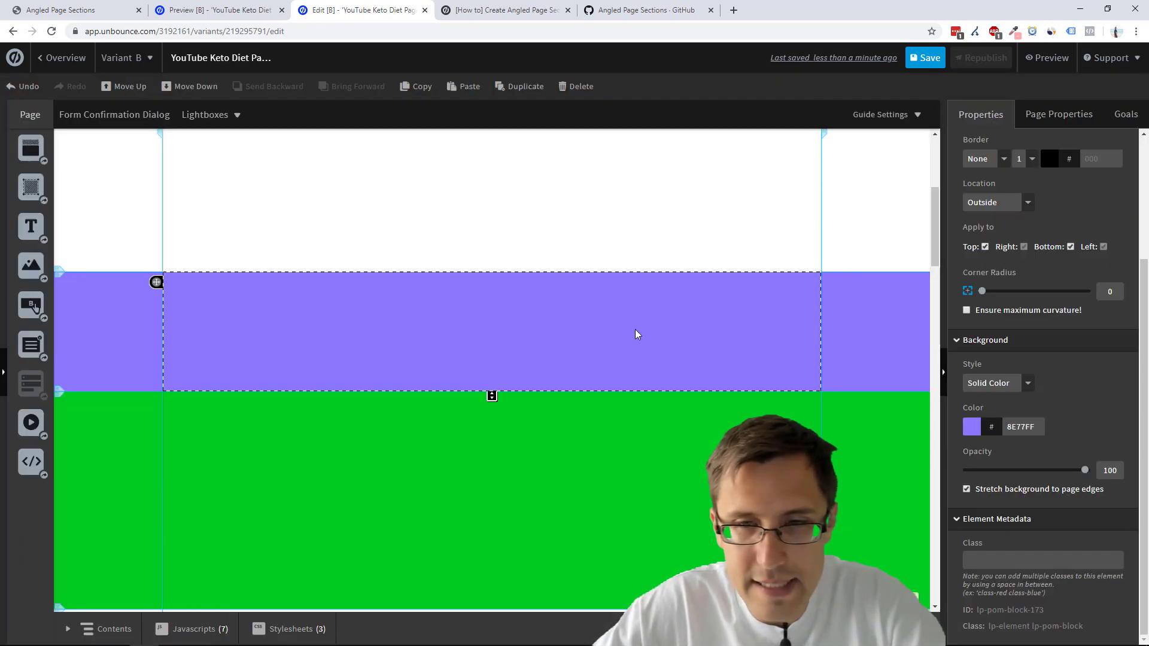
# Reopen Angled page Sections to the new #lp-pom-block-173:before rule with transform-origin 100%.
pyautogui.click(338, 633)
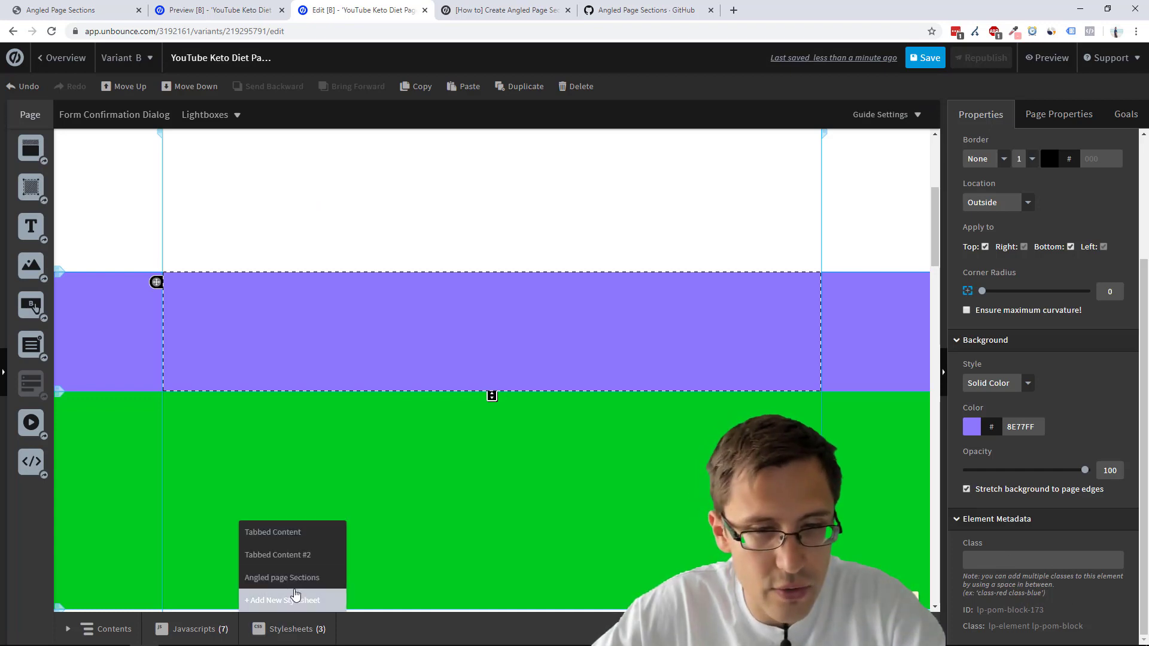
pyautogui.click(287, 575)
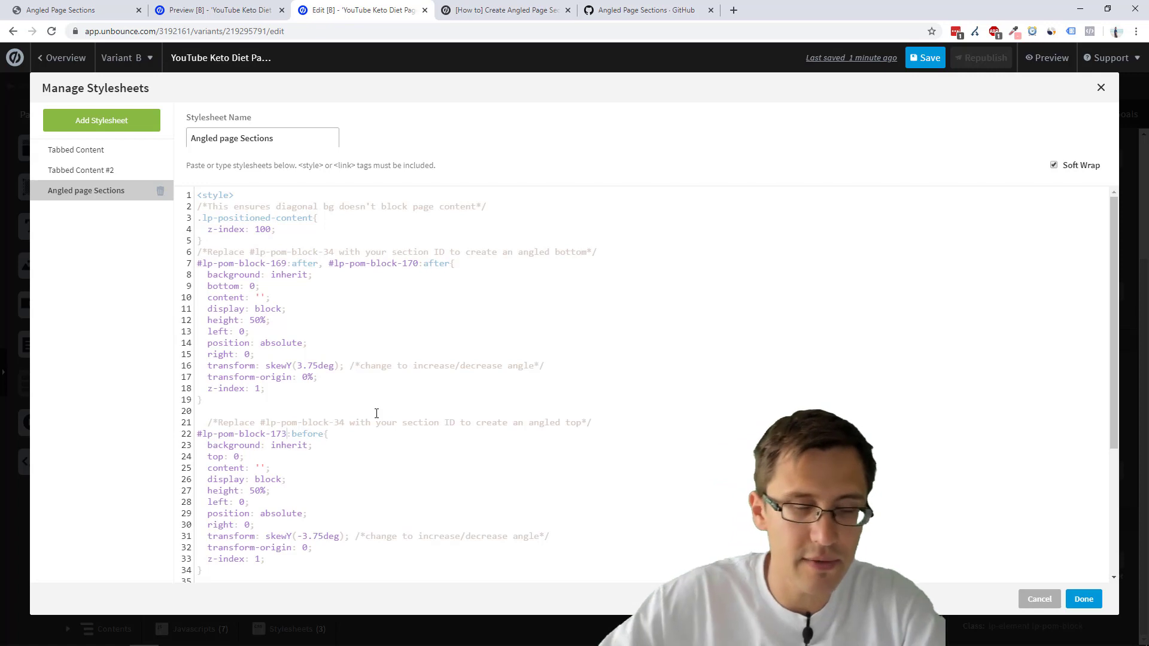
pyautogui.scroll(-2, 371, 449)
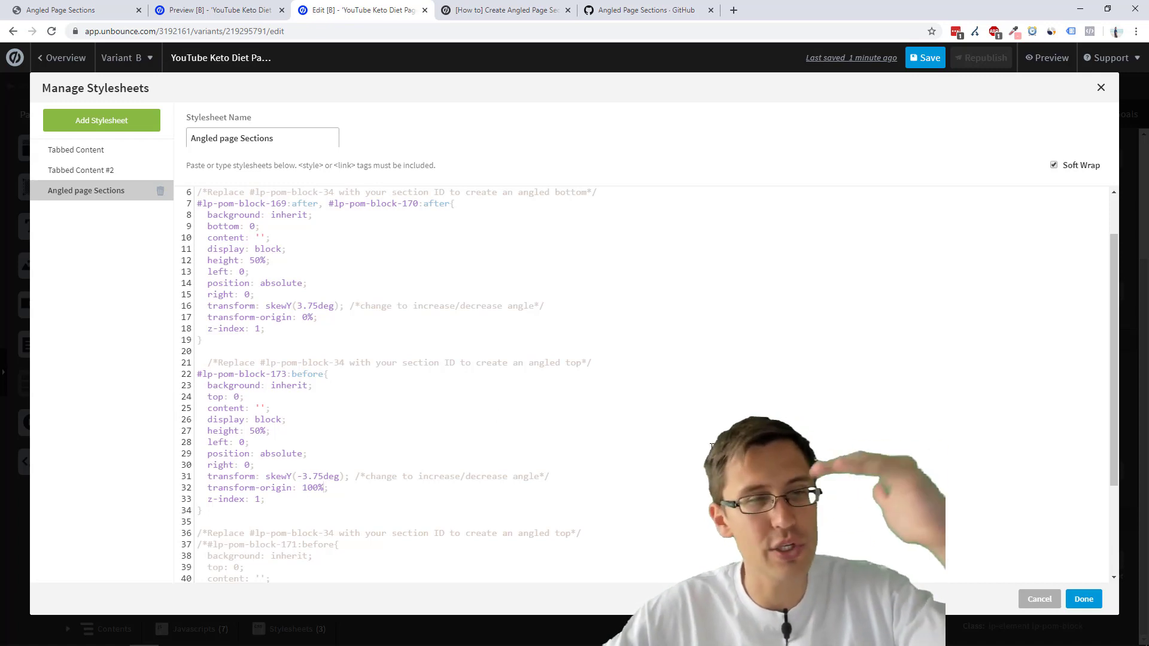
# Save the page, preview the purple section's slanted top, and return to the builder.
pyautogui.click(1084, 599)
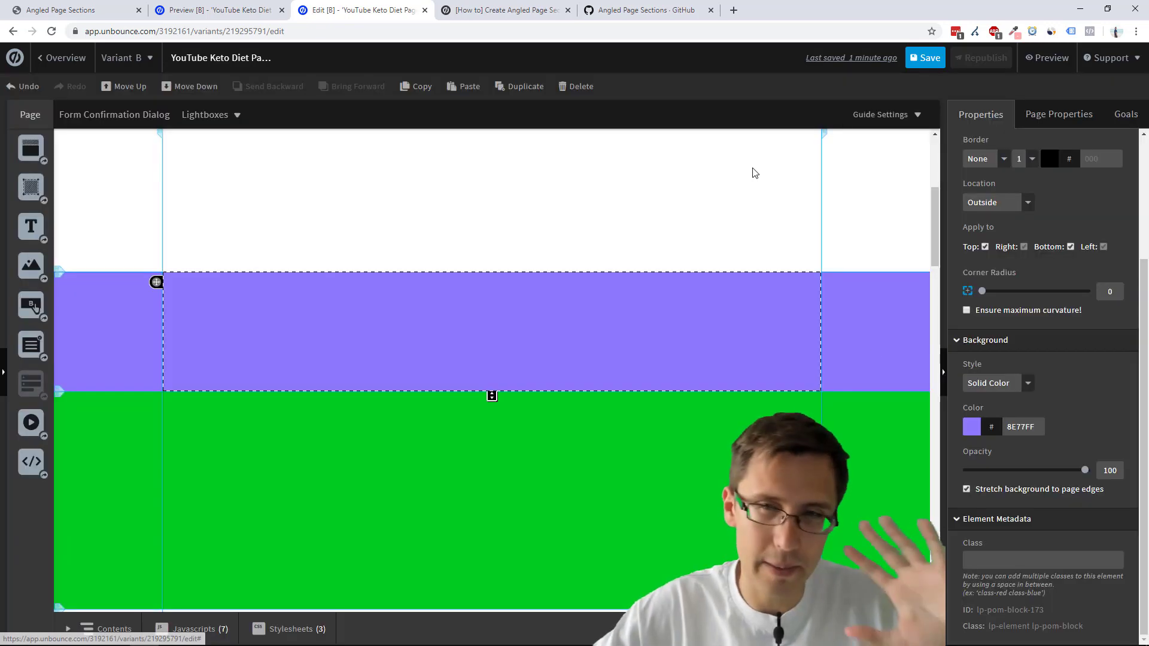
pyautogui.click(925, 58)
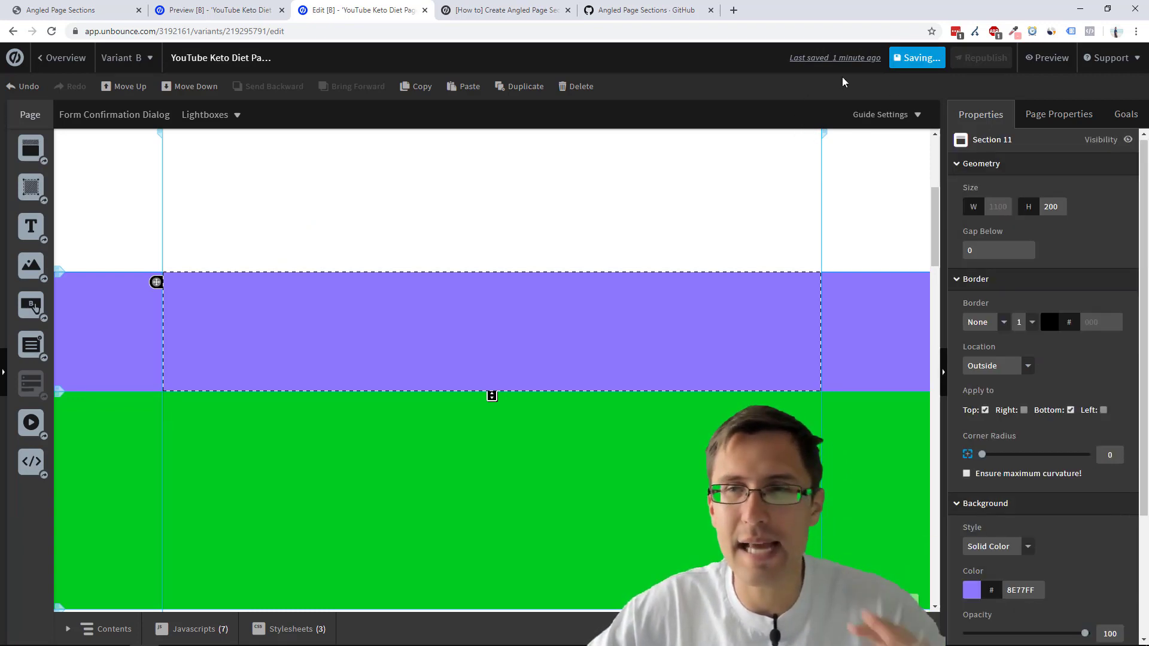
pyautogui.click(1049, 57)
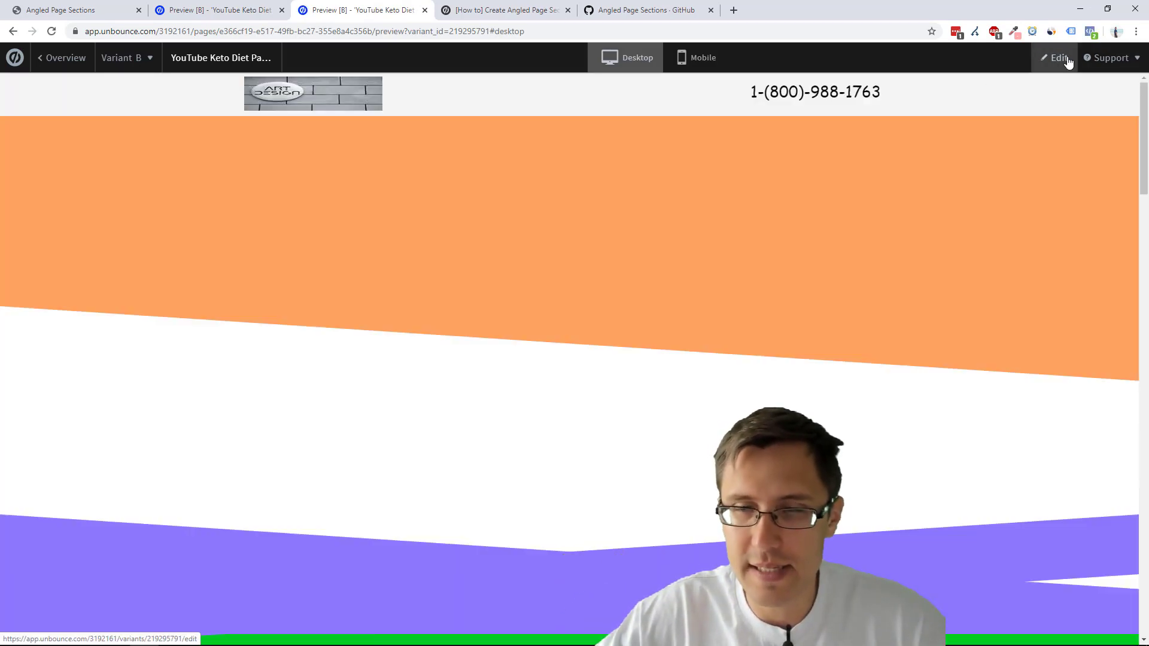
pyautogui.scroll(-2, 505, 383)
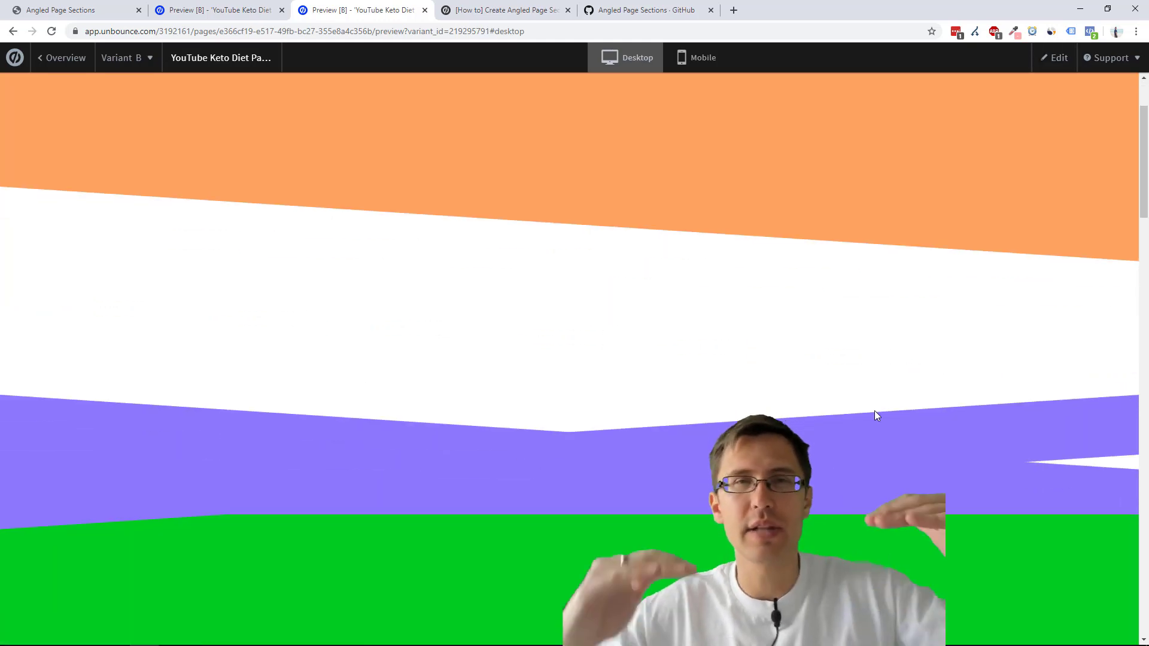
pyautogui.click(1058, 58)
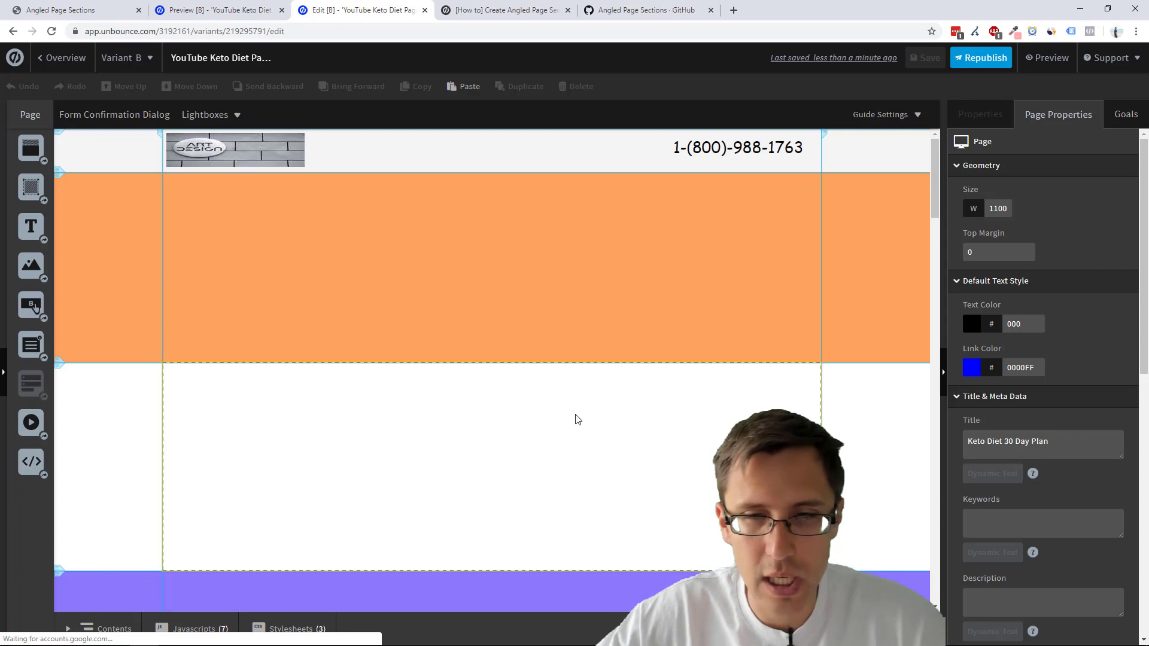
# Delete ', #lp-pom-block-170:after' from line 7 so only block 169 stays angled, then preview.
pyautogui.click(577, 418)
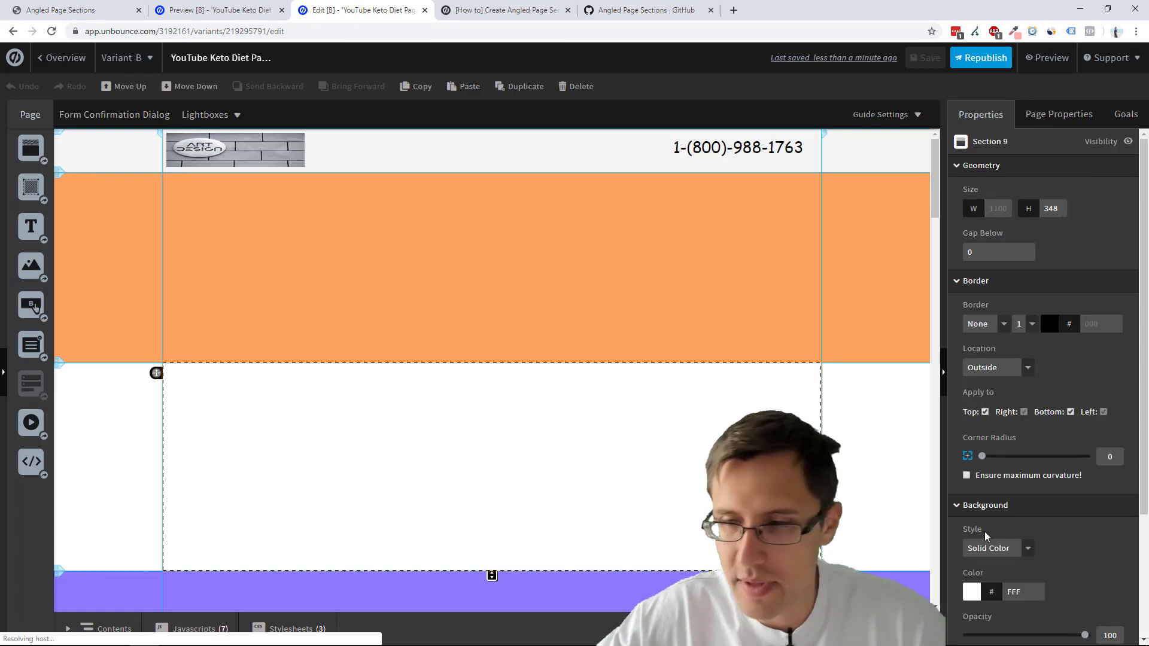
pyautogui.scroll(-3, 986, 536)
pyautogui.click(291, 629)
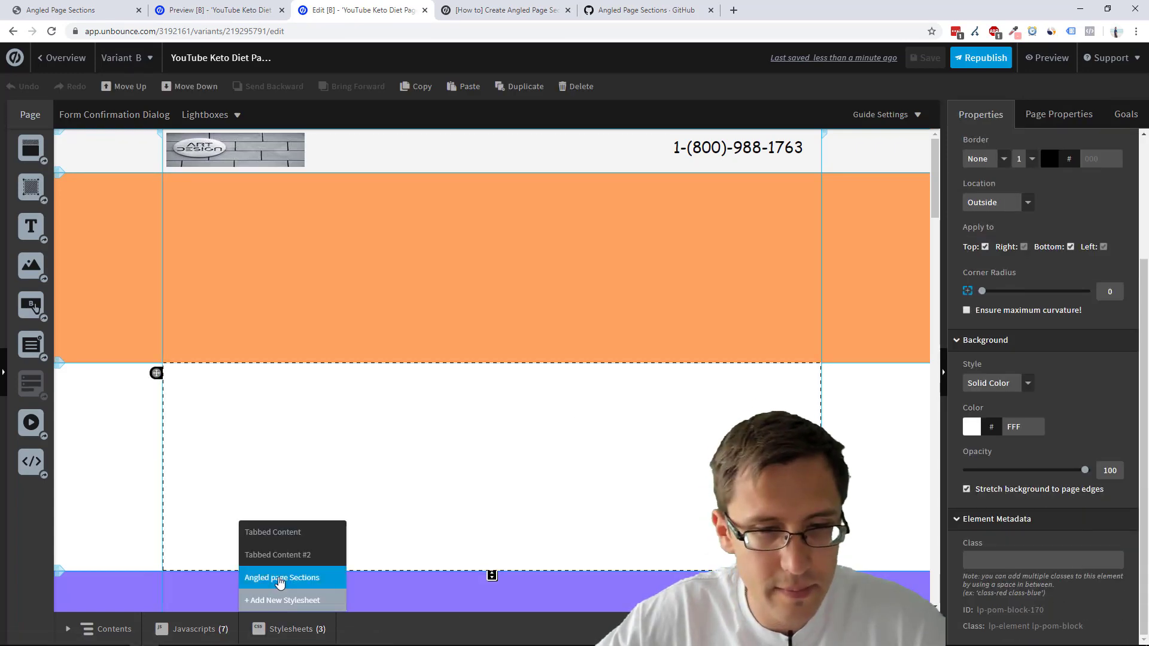
pyautogui.click(279, 580)
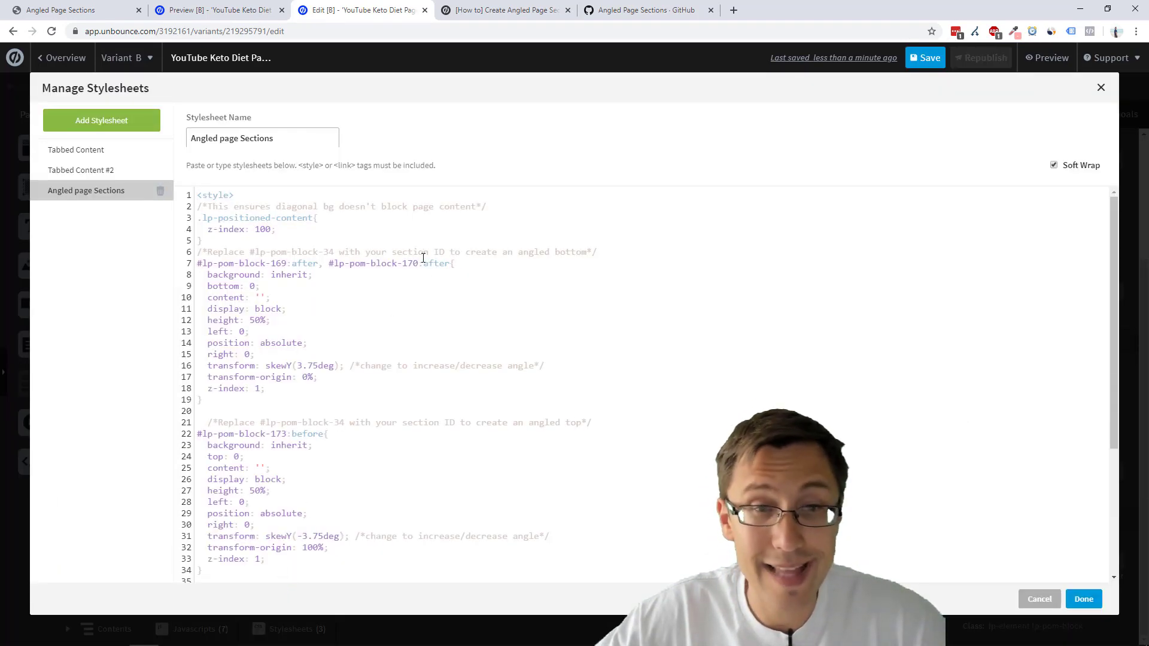
pyautogui.moveTo(450, 264); pyautogui.dragTo(326, 264)
pyautogui.press('BackSpace')
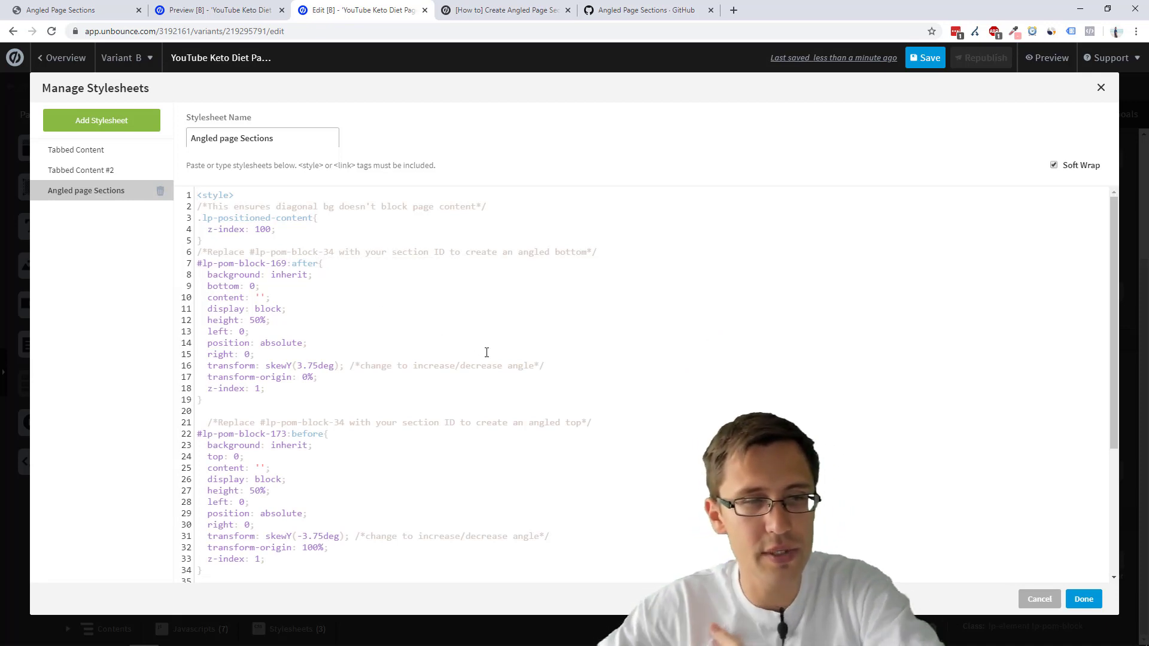
pyautogui.scroll(-2, 312, 463)
pyautogui.scroll(1, 312, 462)
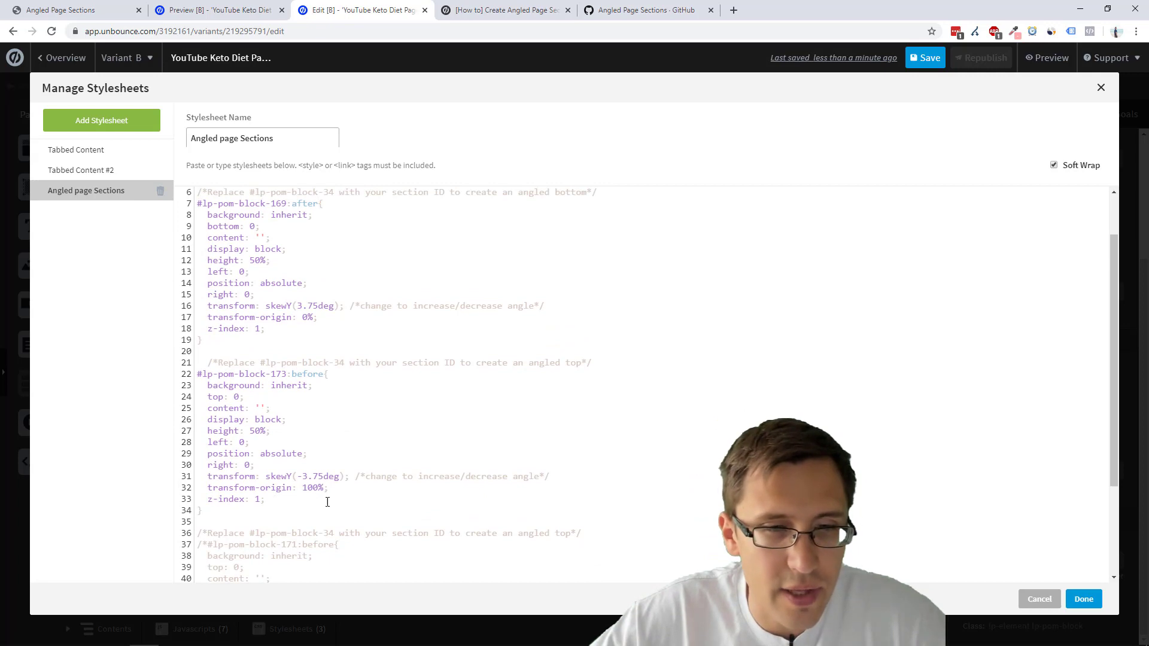
pyautogui.click(1084, 599)
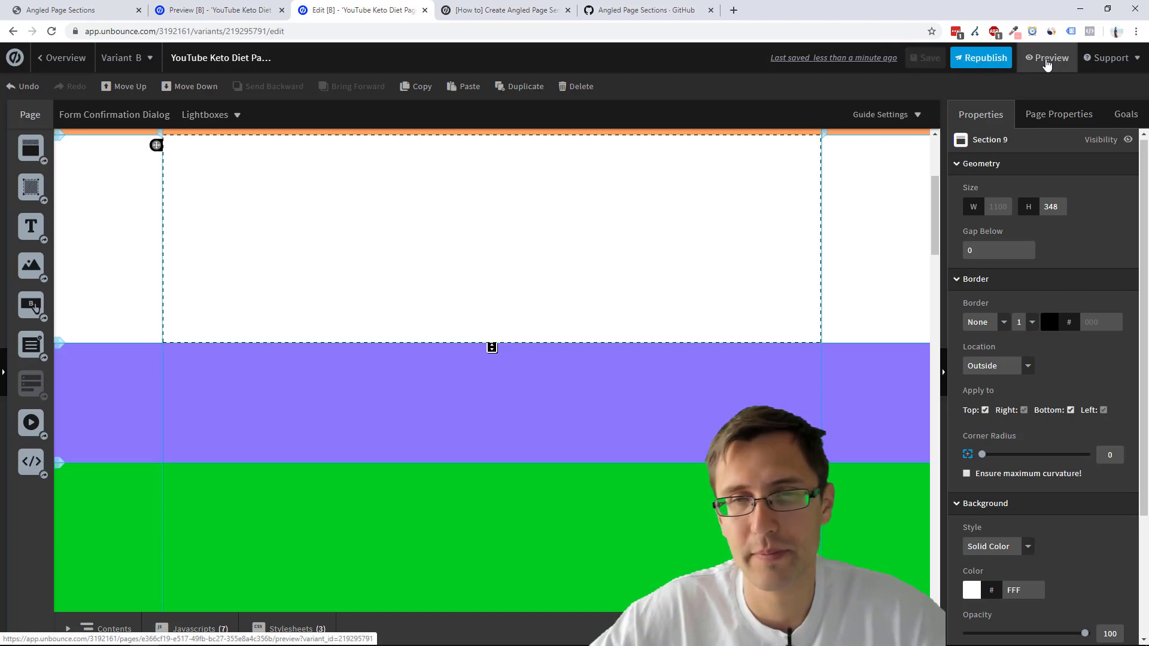
pyautogui.click(1048, 60)
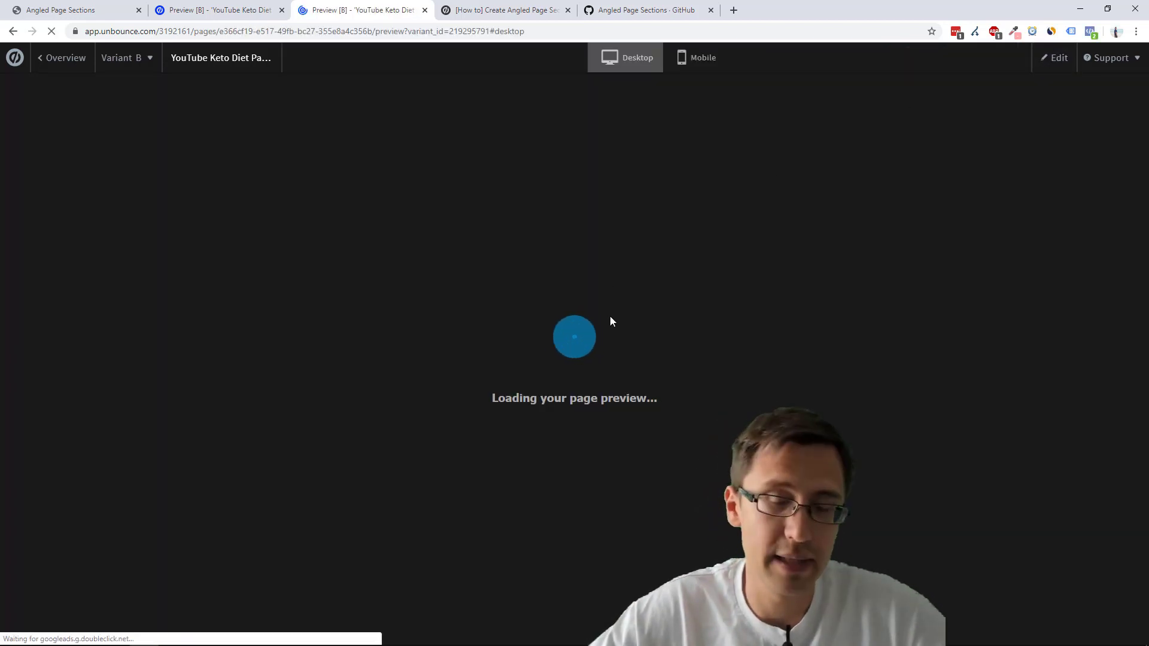
# Scroll the preview to check the white section now meets purple flat below the slanted orange section.
pyautogui.scroll(-1, 293, 238)
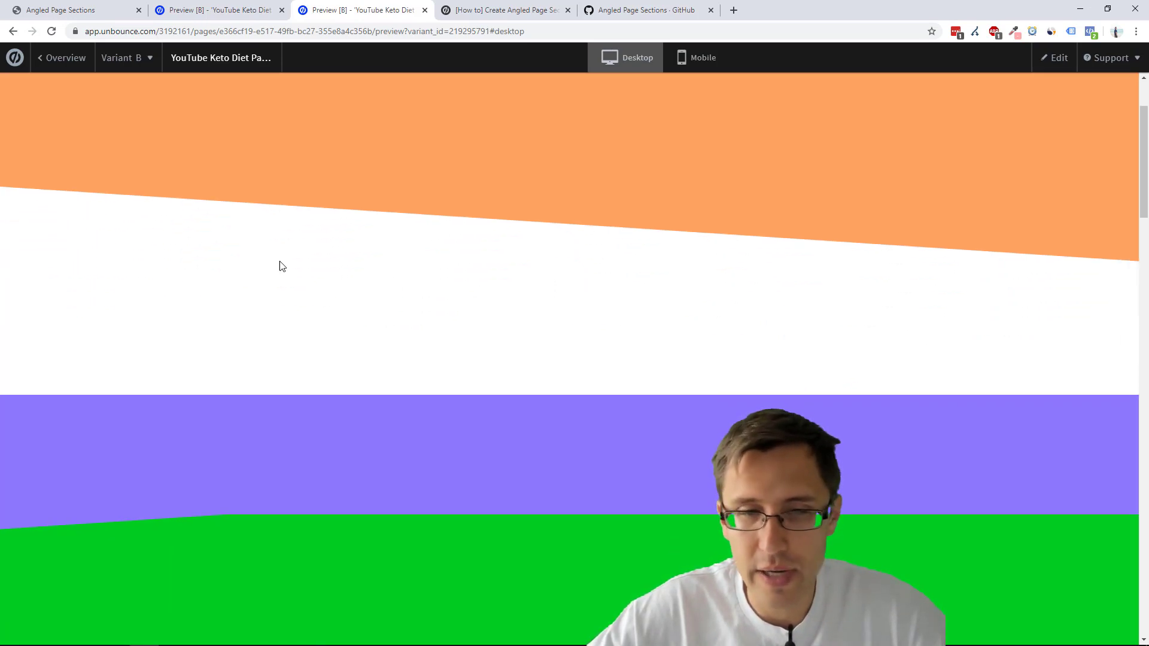
pyautogui.scroll(-3, 282, 266)
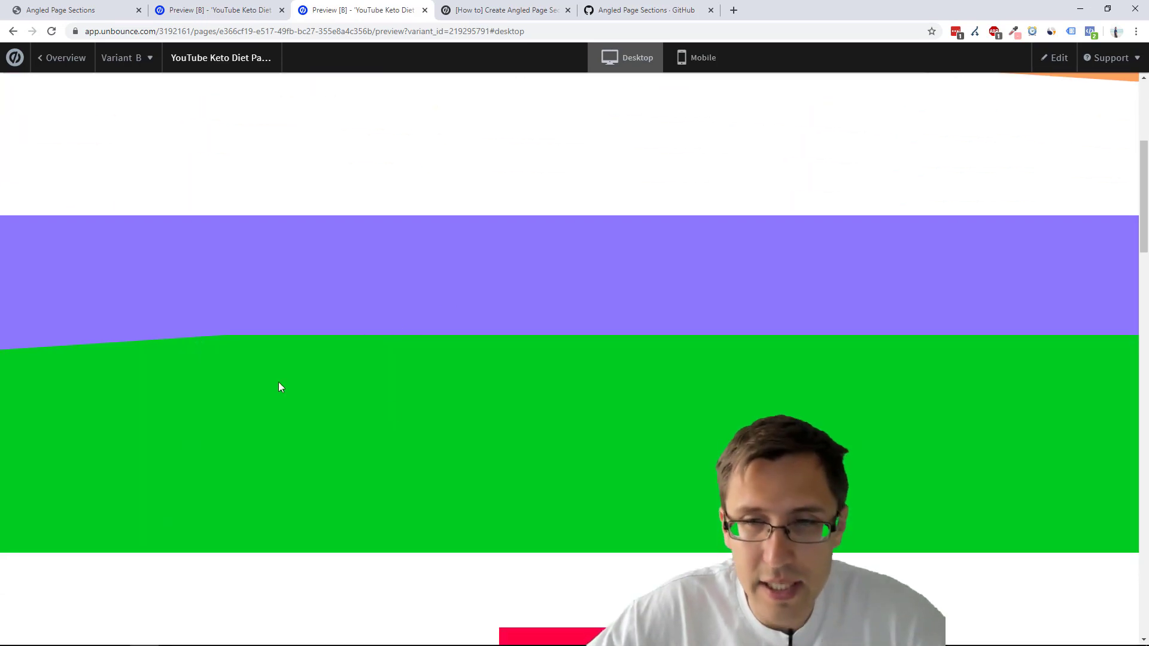
pyautogui.scroll(3, 403, 409)
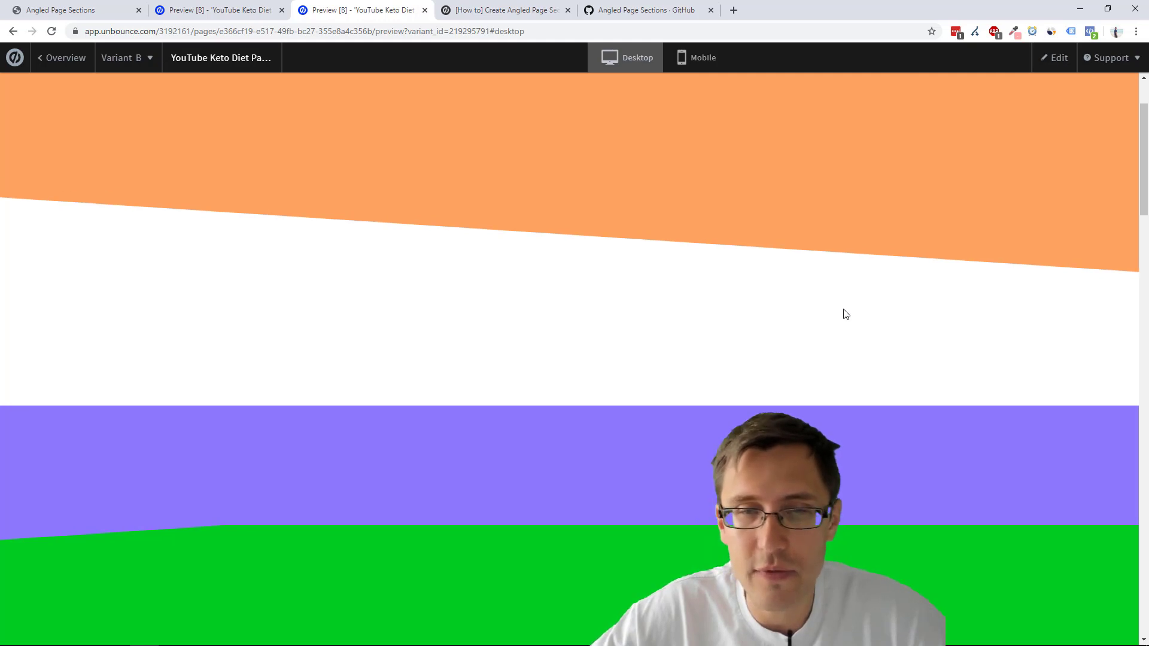
pyautogui.scroll(2, 845, 314)
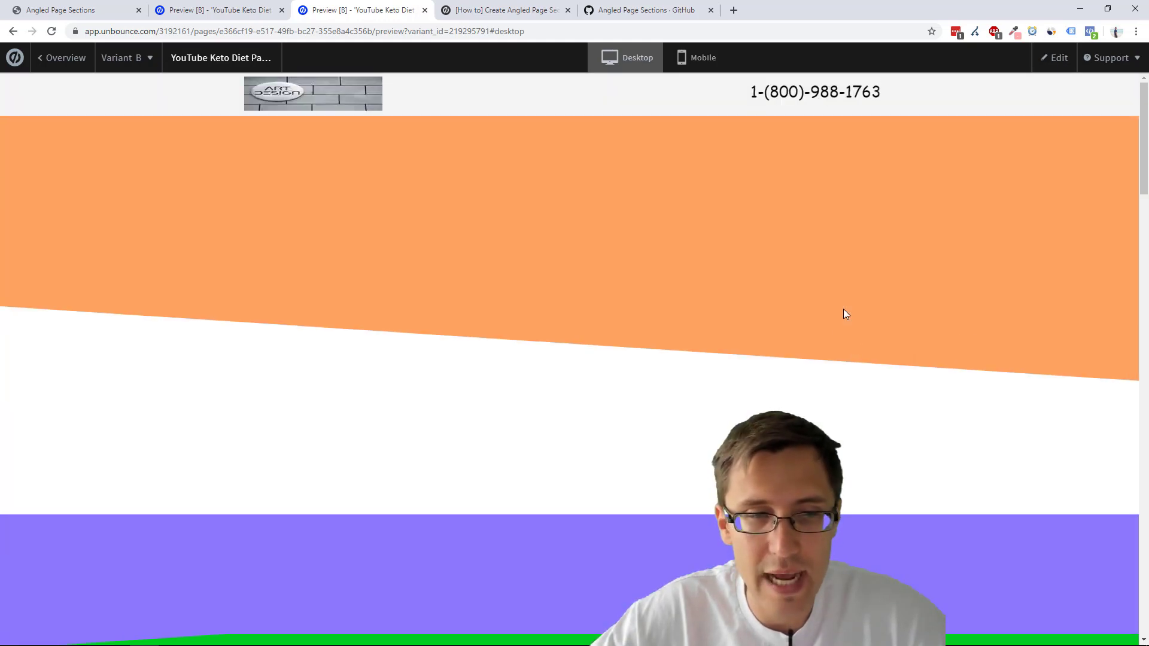
# Return to the editor and review the Angled page Sections stylesheet.
pyautogui.click(1067, 67)
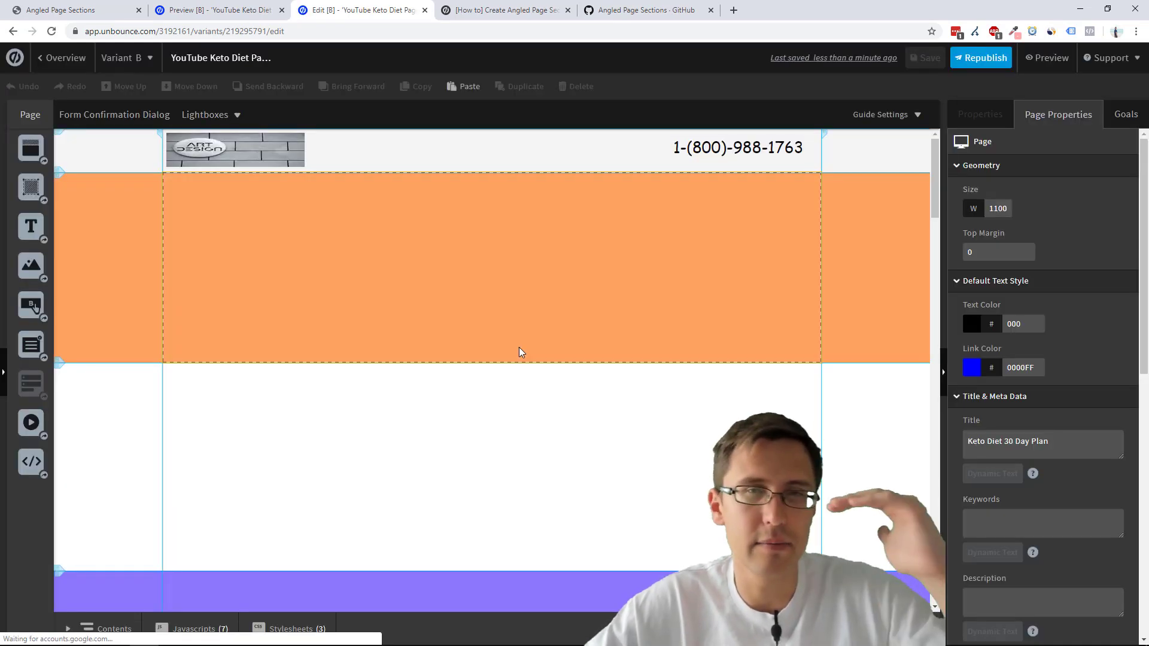
pyautogui.click(291, 629)
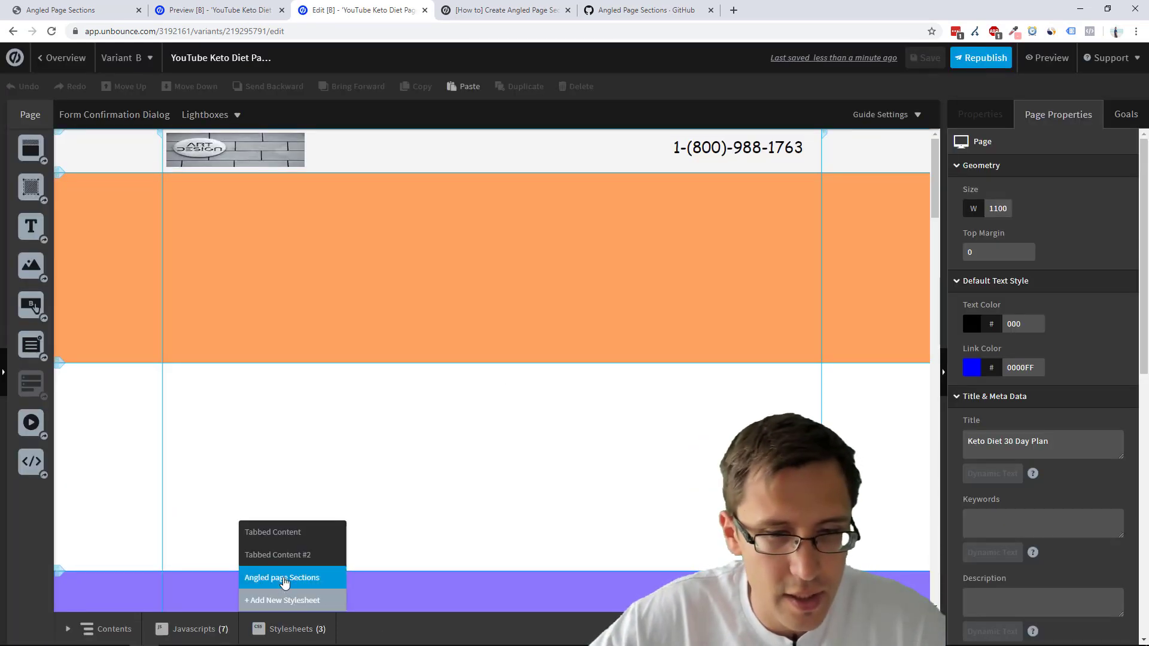
pyautogui.click(284, 579)
pyautogui.scroll(-6, 324, 409)
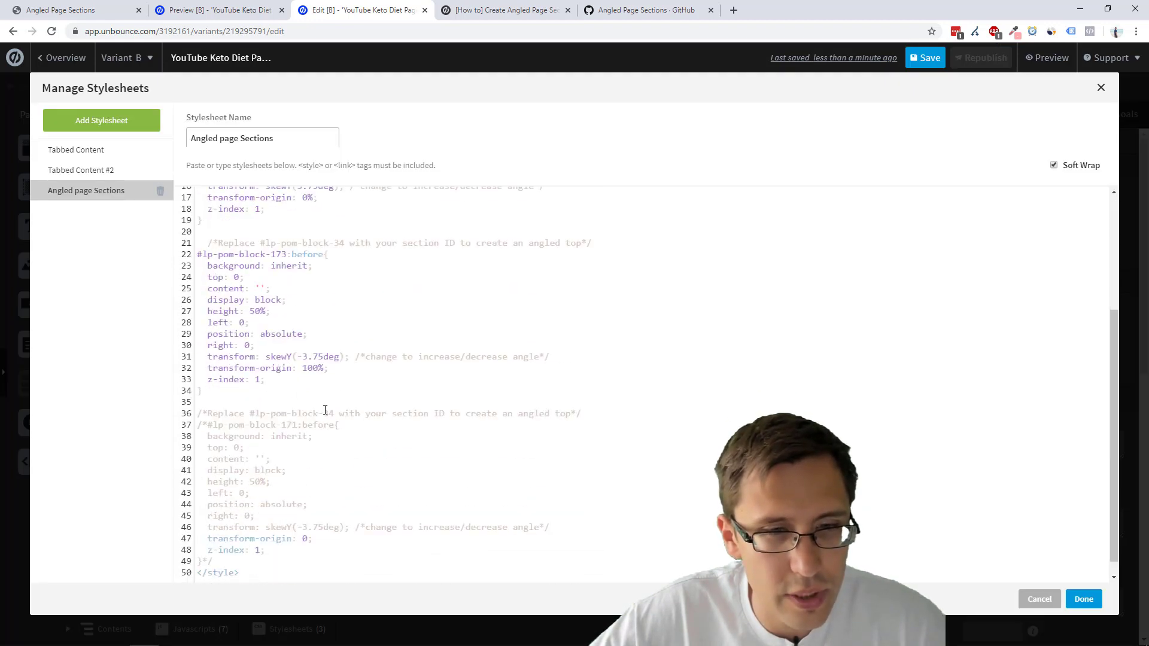
pyautogui.scroll(5, 325, 404)
pyautogui.scroll(2, 325, 403)
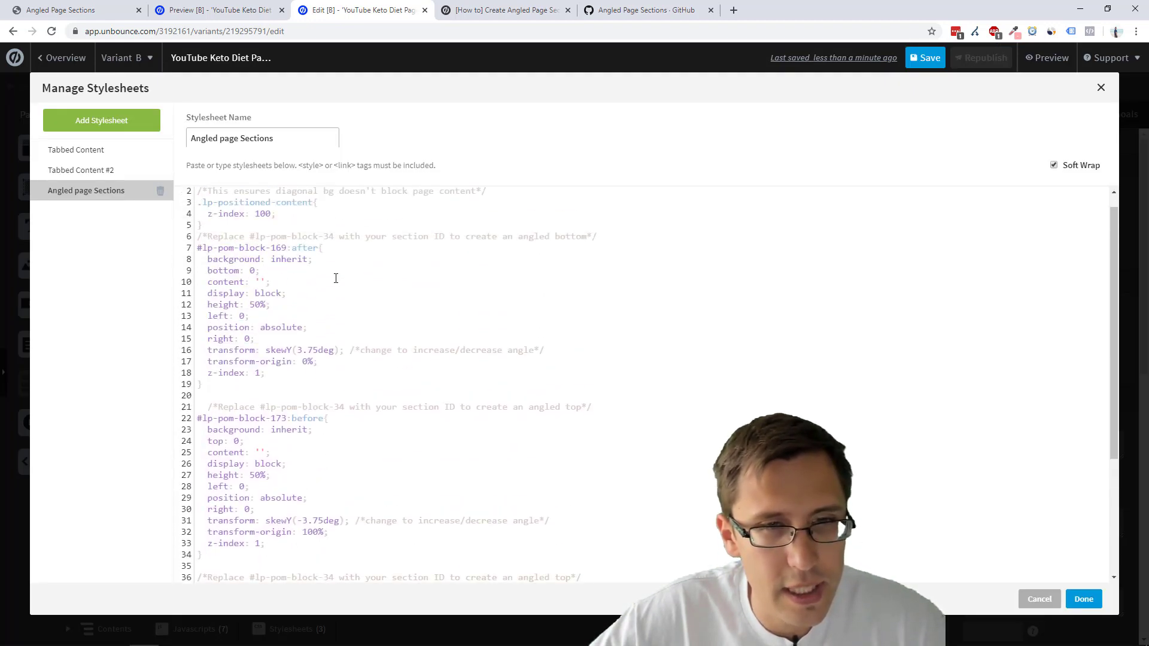
pyautogui.click(1083, 599)
# Compare the orange and purple section IDs with the rules in the stylesheet.
pyautogui.click(641, 323)
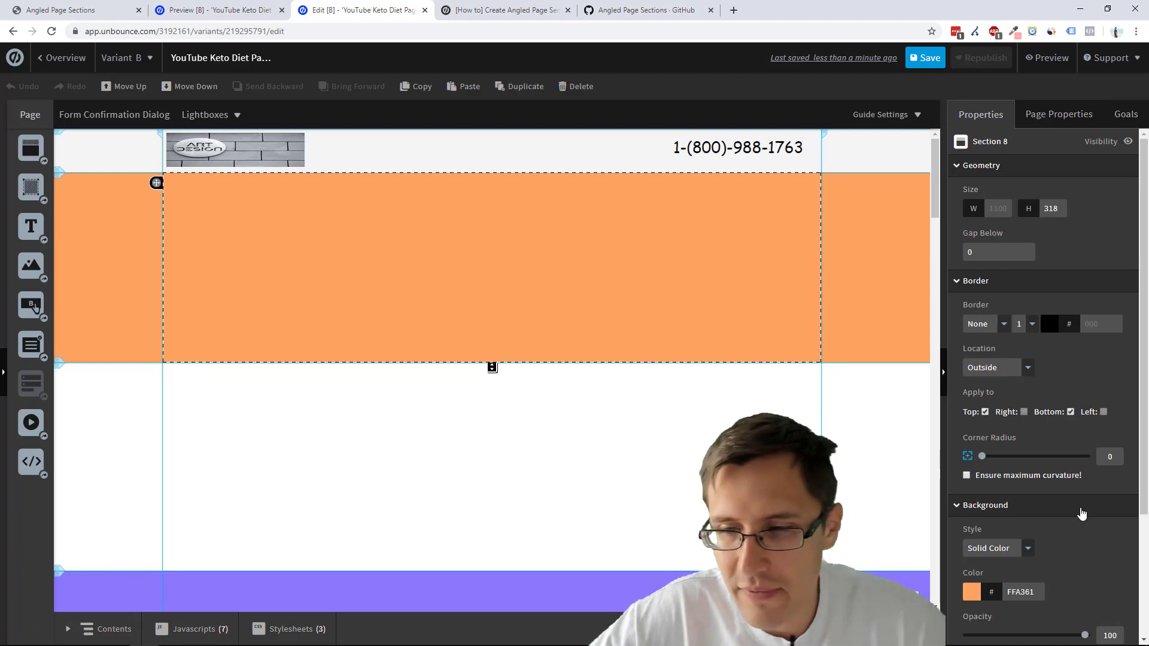
pyautogui.scroll(-3, 1082, 513)
pyautogui.scroll(-4, 300, 575)
pyautogui.click(291, 629)
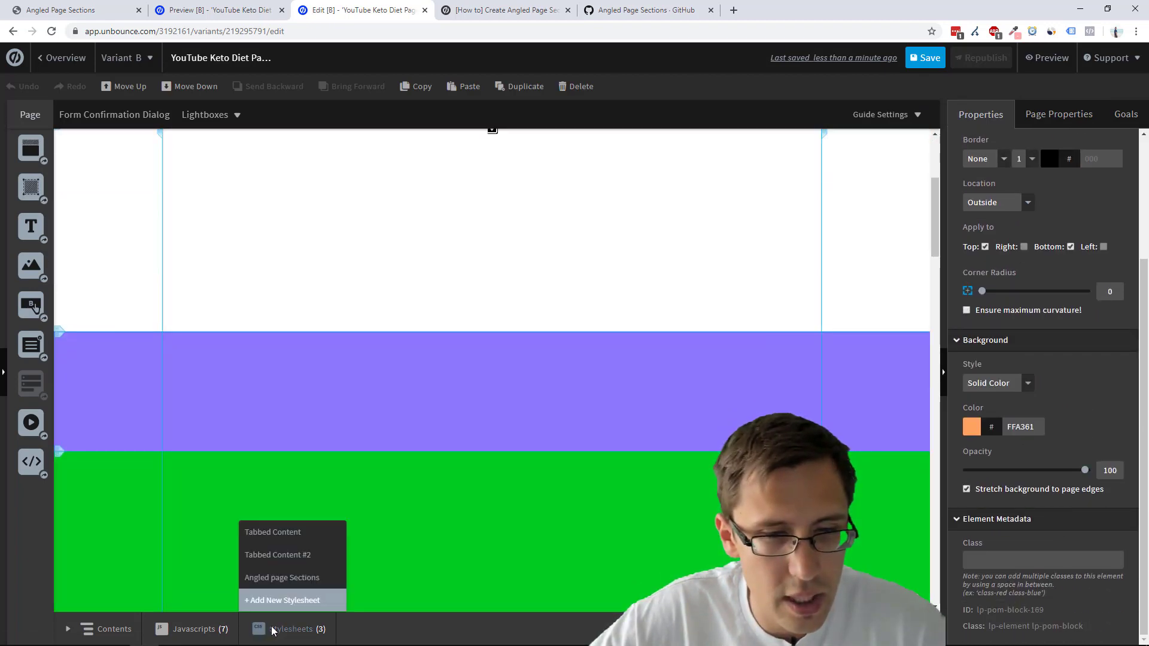
pyautogui.click(285, 579)
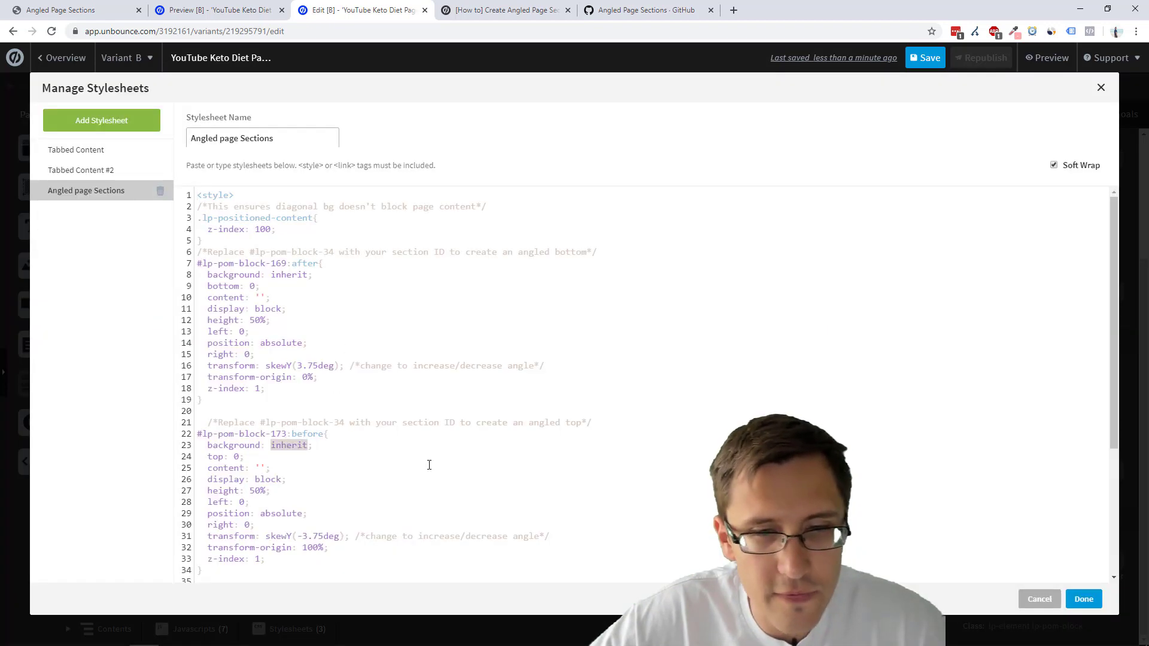
pyautogui.click(1084, 599)
pyautogui.click(530, 398)
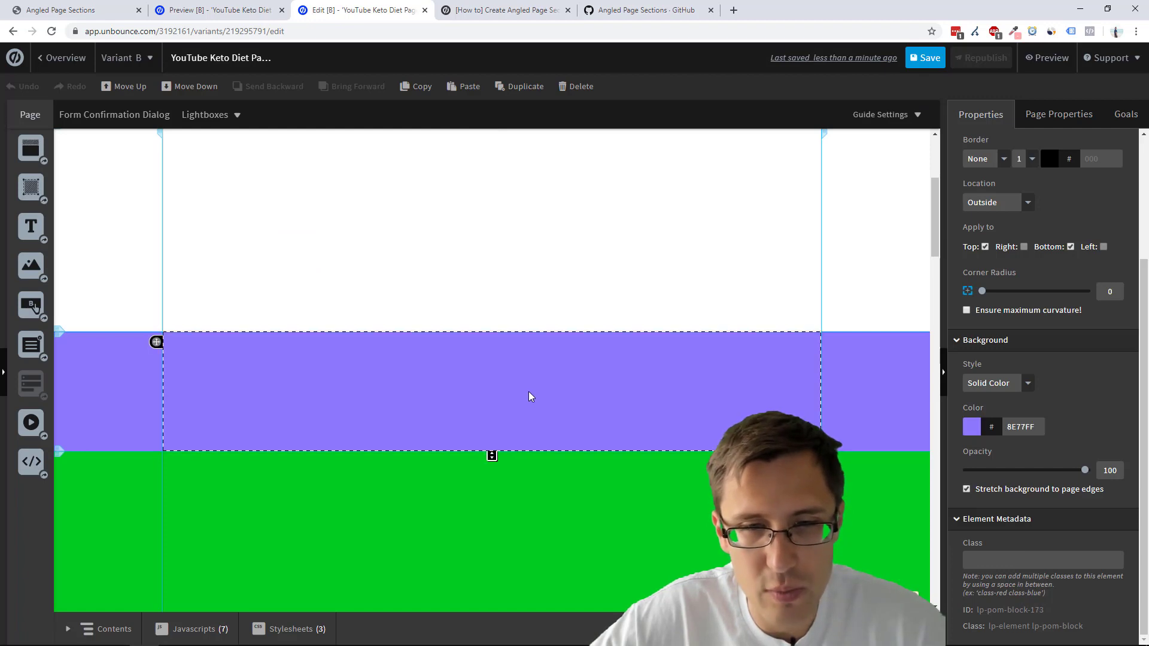
pyautogui.scroll(-1, 379, 428)
pyautogui.scroll(-2, 378, 429)
# Change the line 32 transform-origin from 100% to 0% and save the page.
pyautogui.click(291, 629)
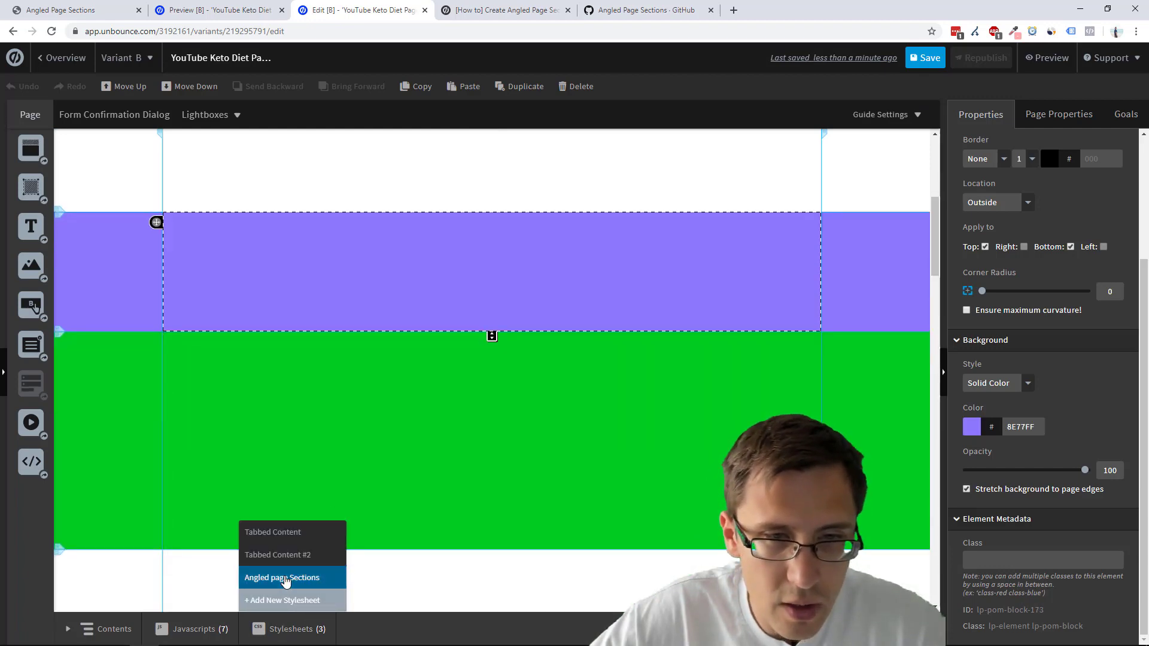
pyautogui.click(286, 579)
pyautogui.scroll(-1, 357, 498)
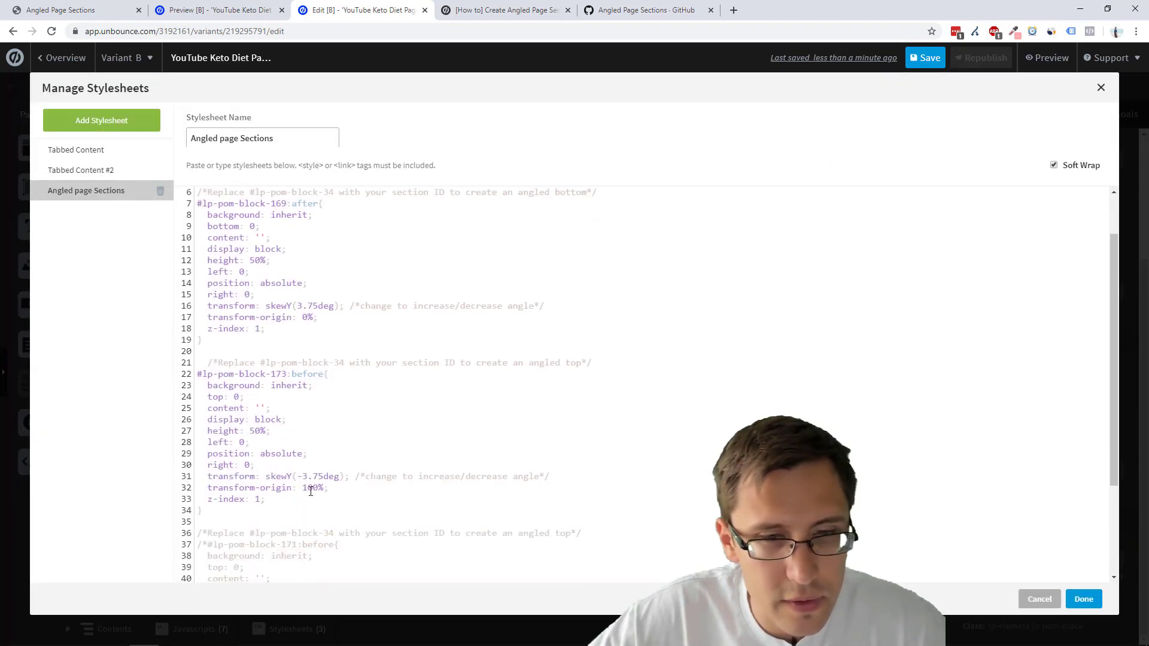
pyautogui.click(313, 487)
pyautogui.press('BackSpace')
pyautogui.press('BackSpace')
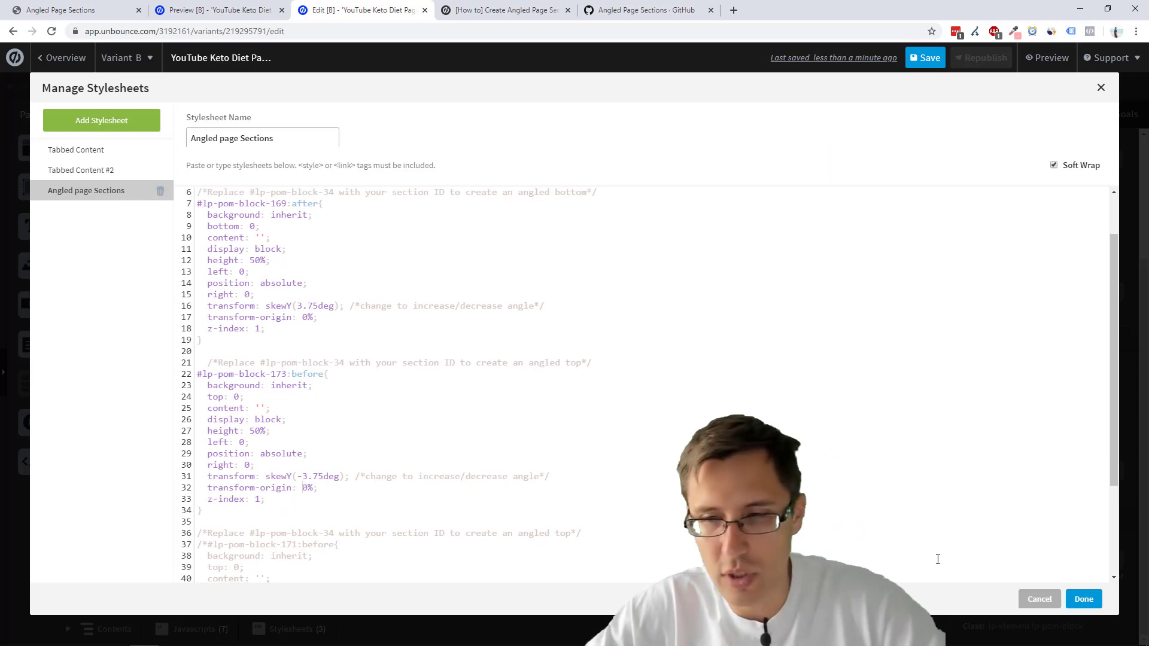
pyautogui.click(927, 57)
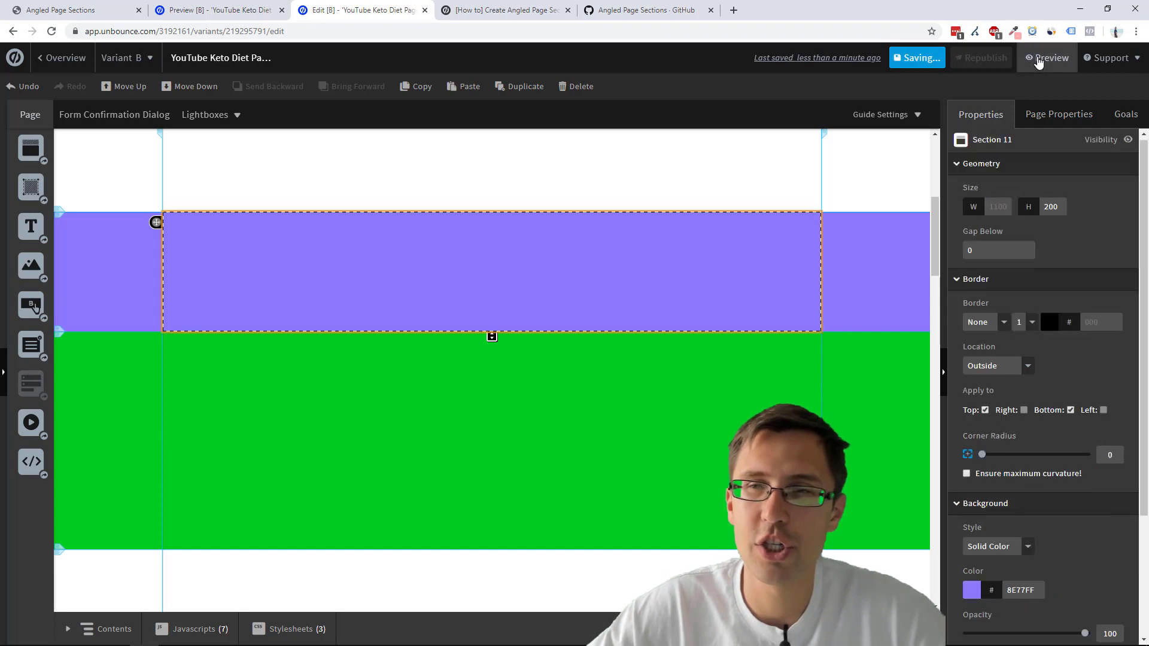
pyautogui.click(1038, 60)
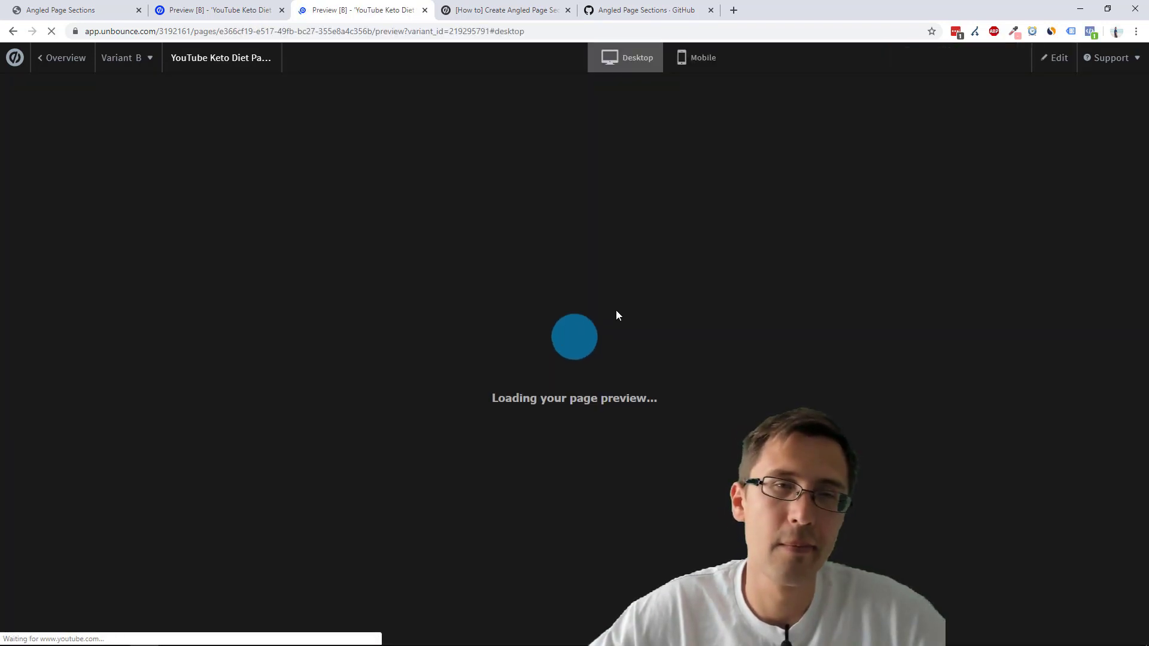
pyautogui.scroll(-8, 618, 316)
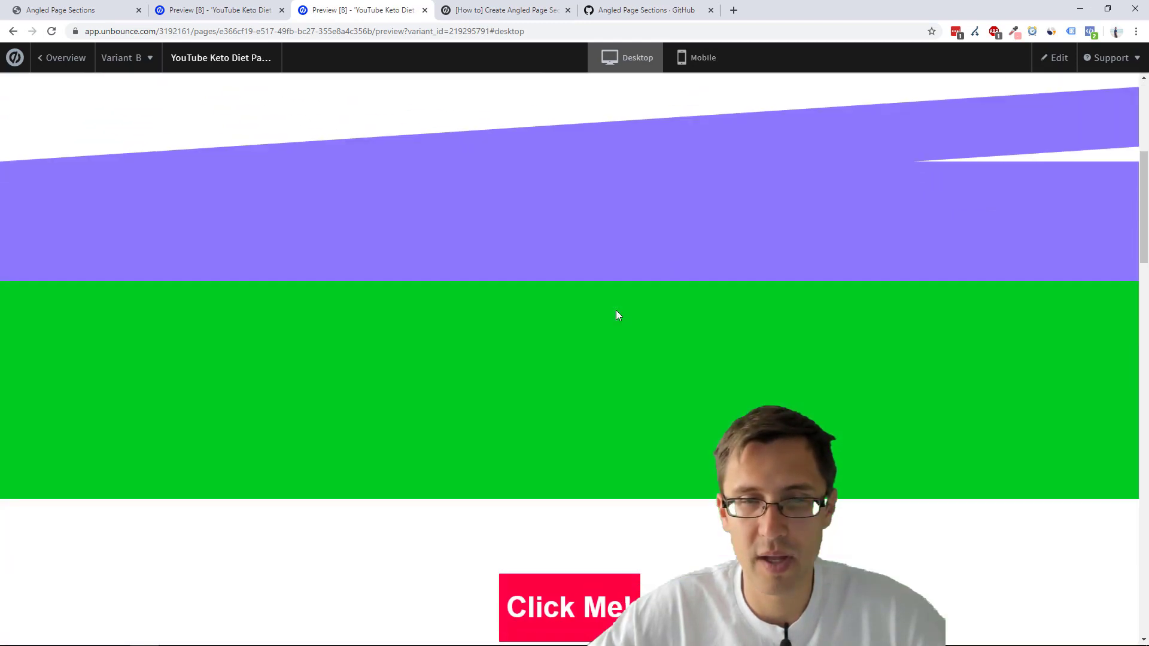
pyautogui.scroll(7, 549, 372)
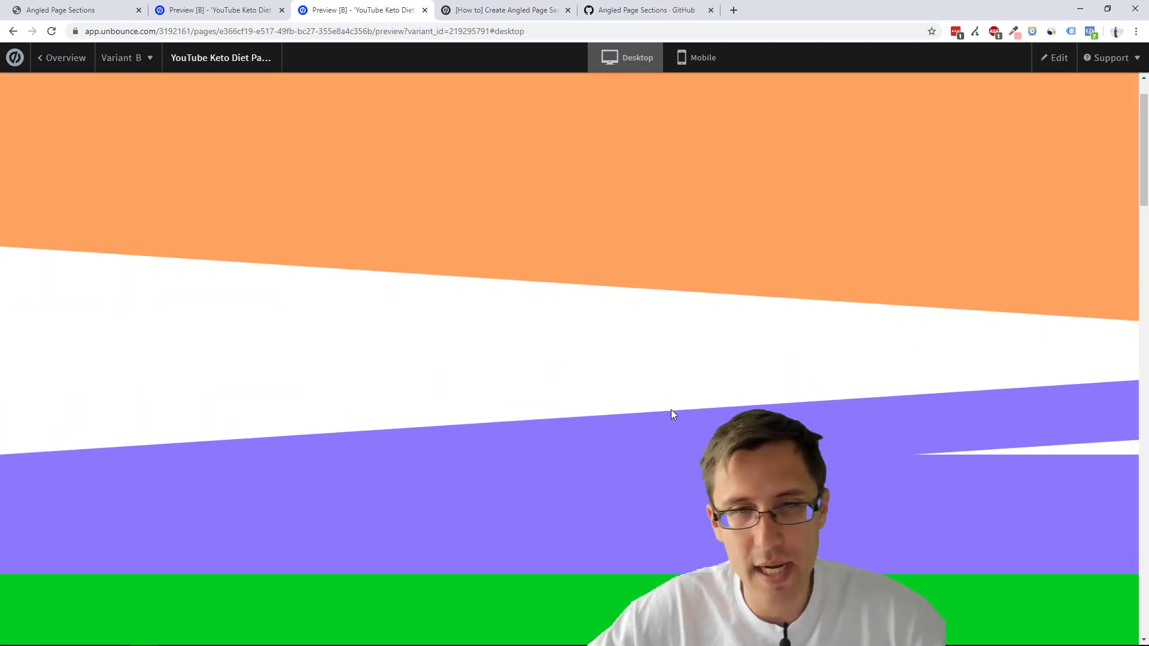
pyautogui.scroll(-3, 667, 413)
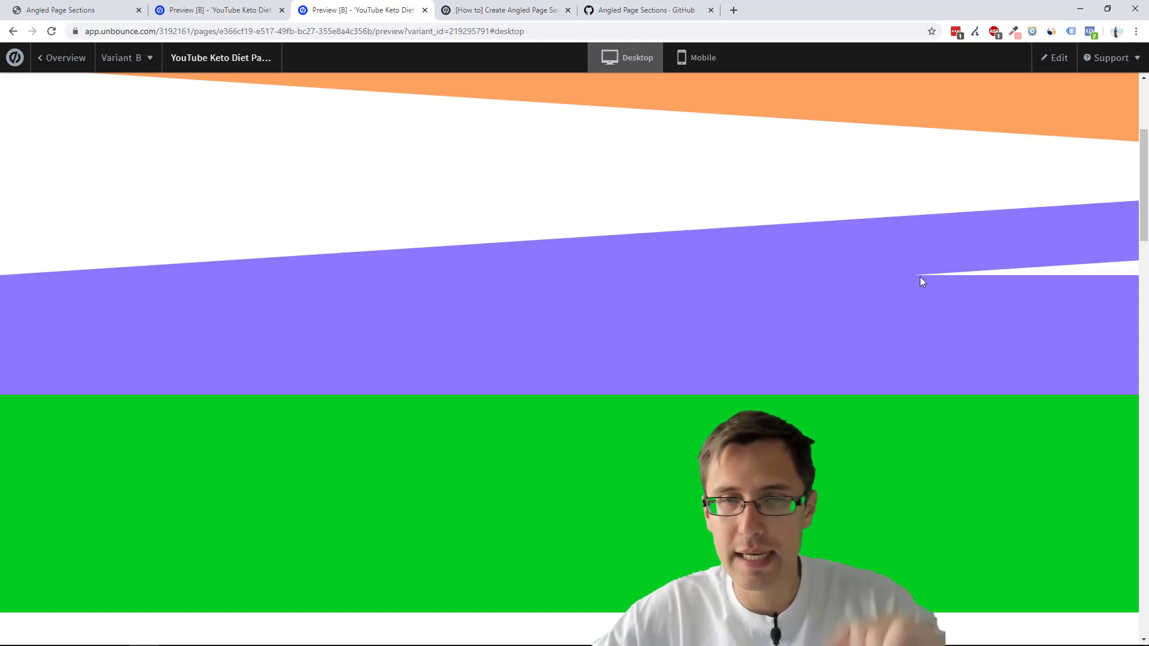
pyautogui.scroll(3, 920, 277)
pyautogui.click(1054, 57)
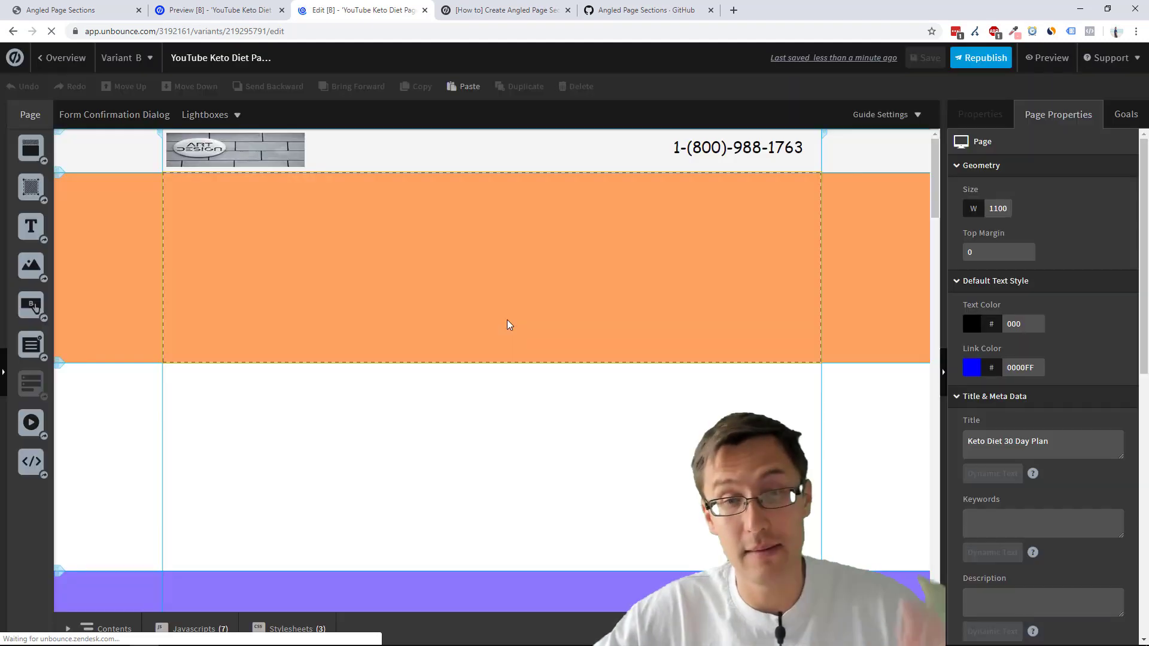
# Drag the purple section's bottom edge down to about 332 px high.
pyautogui.scroll(-5, 538, 389)
pyautogui.click(518, 354)
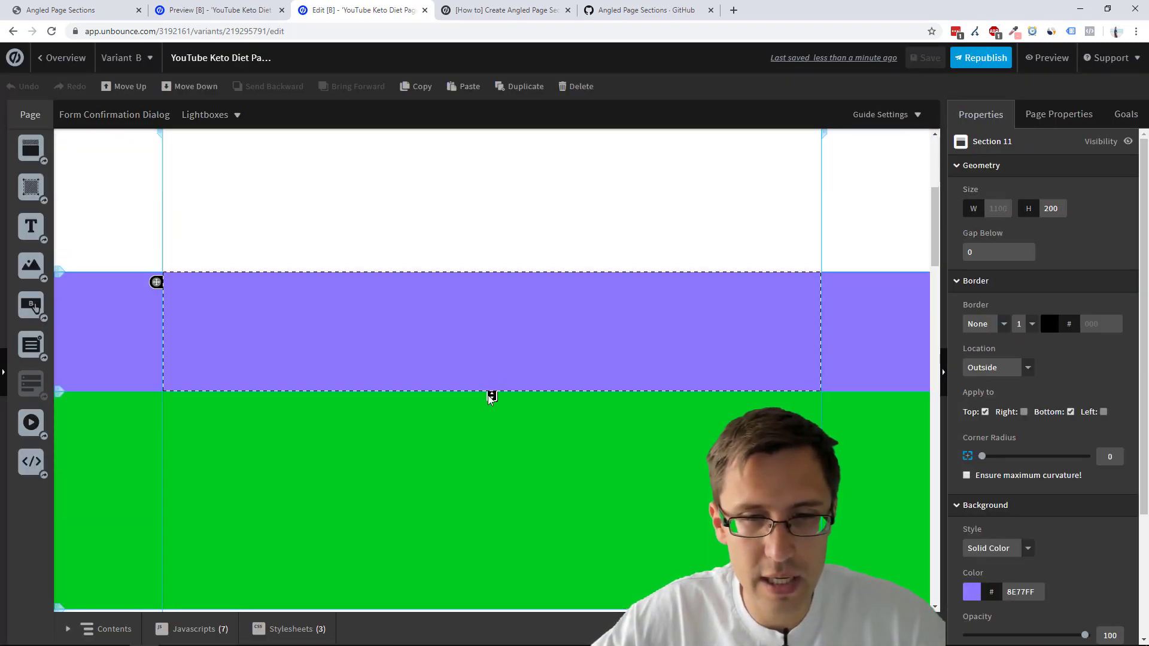
pyautogui.moveTo(489, 395); pyautogui.dragTo(484, 477)
# Review the before and after pseudo-element rules in the Angled page Sections stylesheet.
pyautogui.click(292, 628)
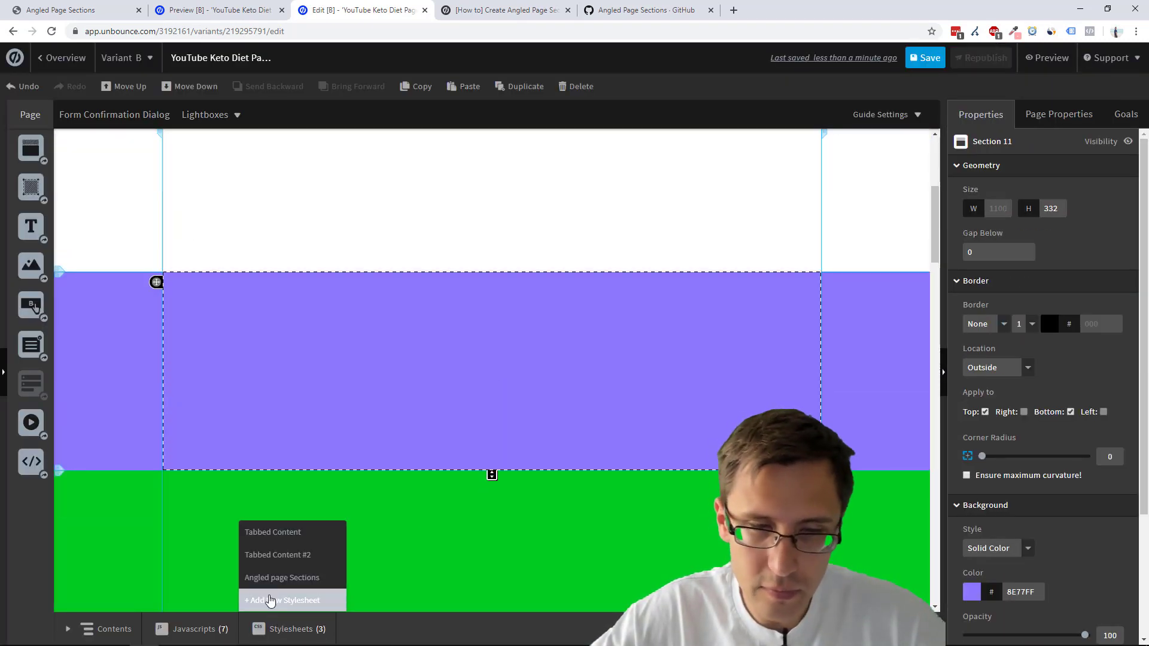
pyautogui.click(281, 578)
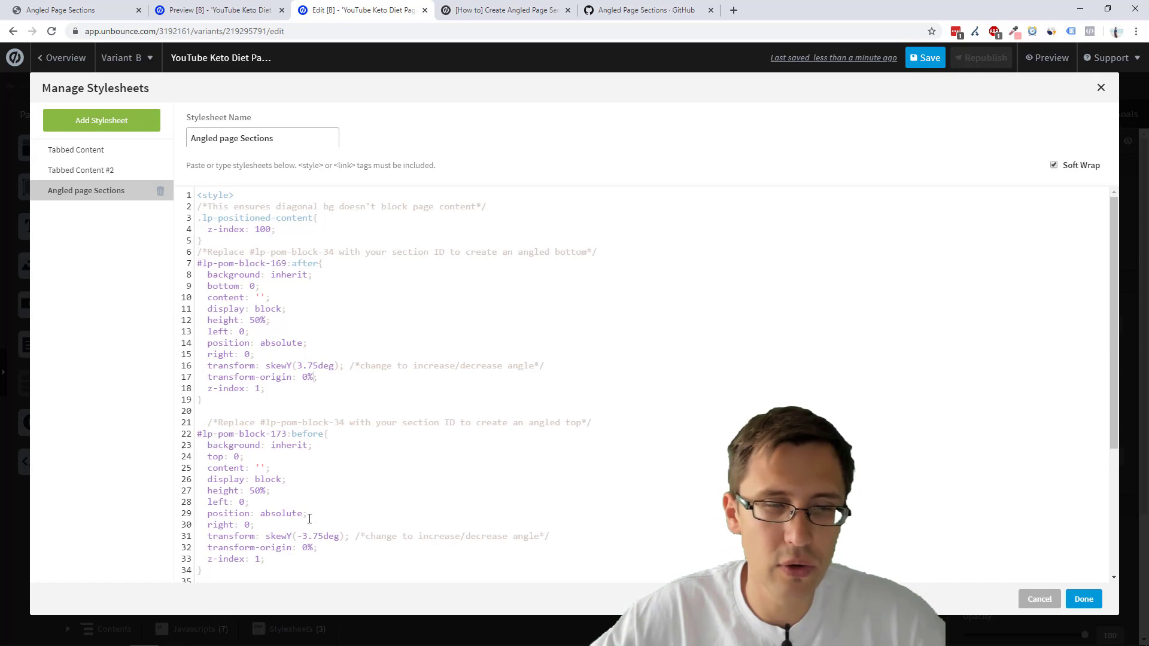
pyautogui.click(310, 549)
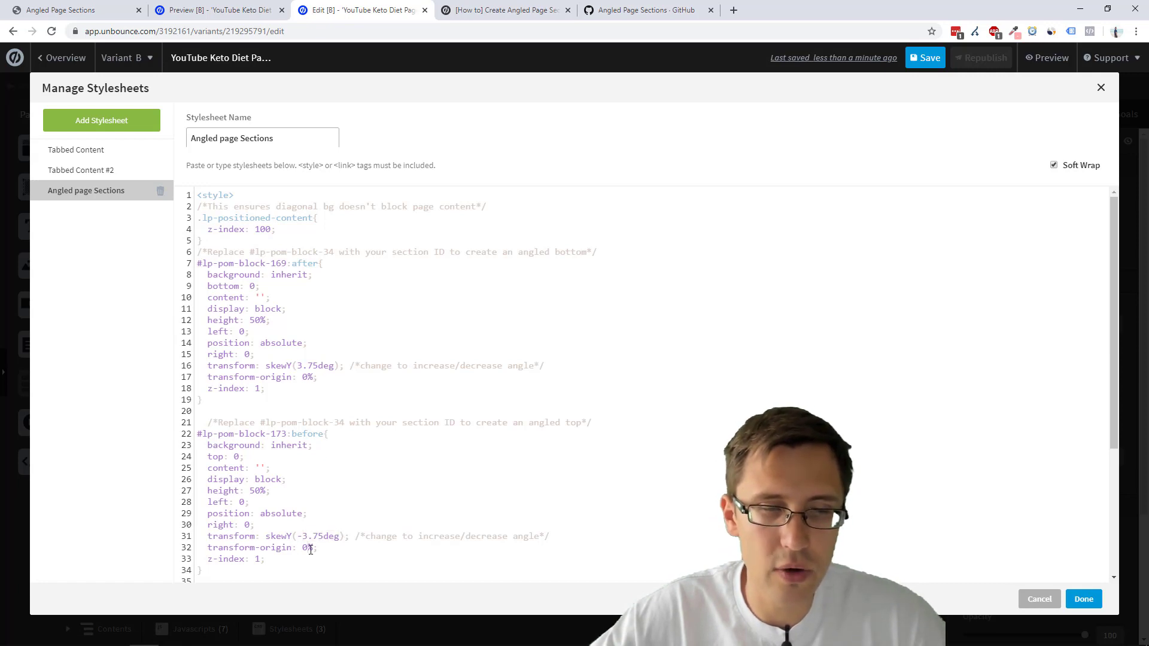
pyautogui.doubleClick(303, 434)
pyautogui.doubleClick(304, 263)
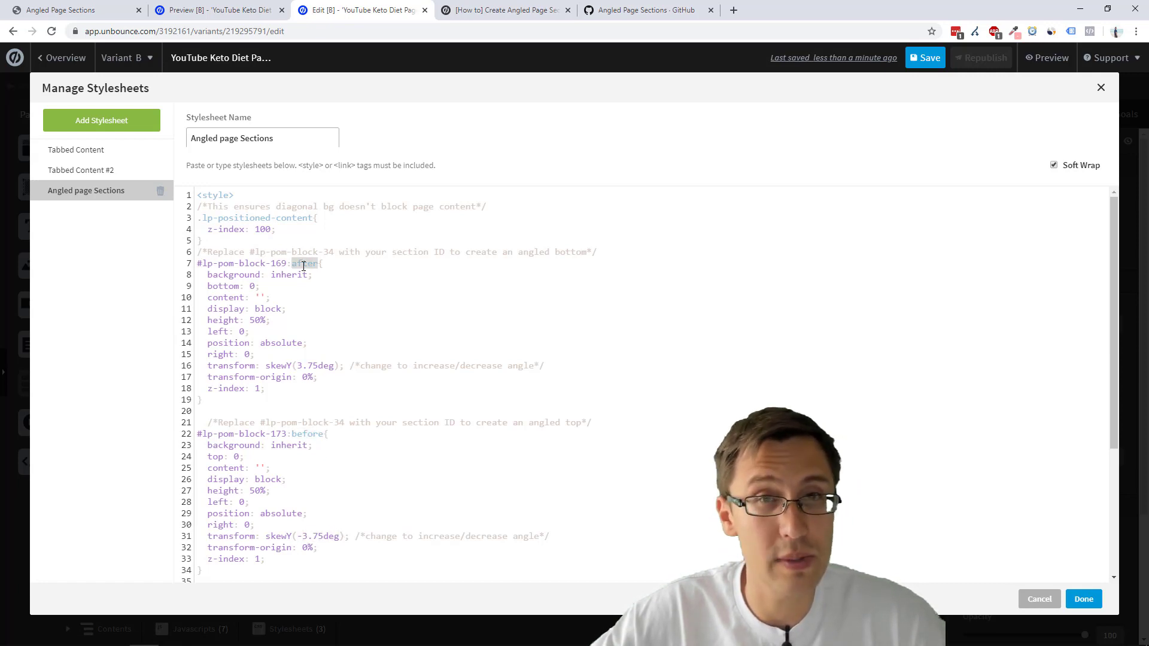
pyautogui.click(1084, 599)
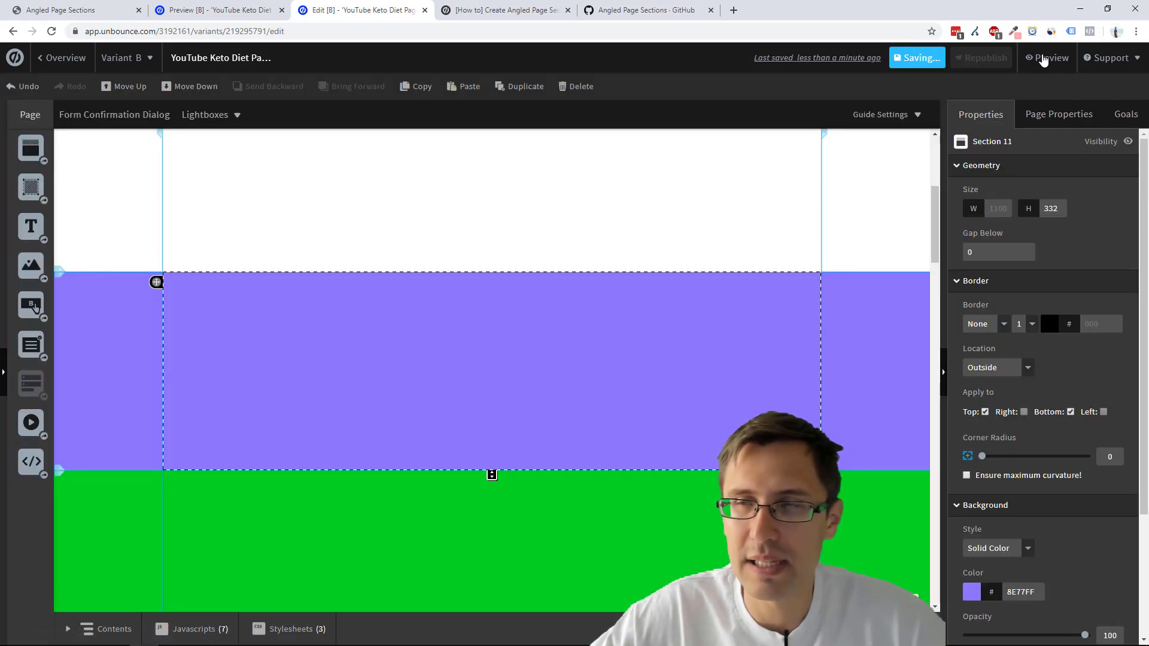
pyautogui.click(1046, 60)
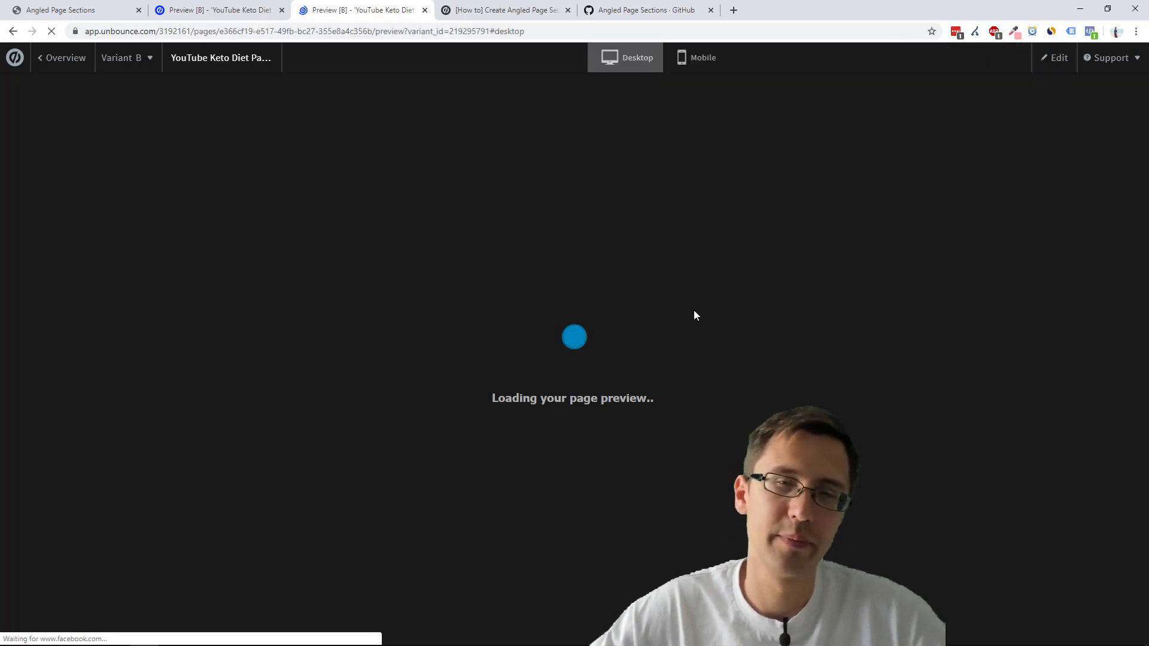
pyautogui.scroll(-2, 584, 357)
pyautogui.scroll(-2, 477, 454)
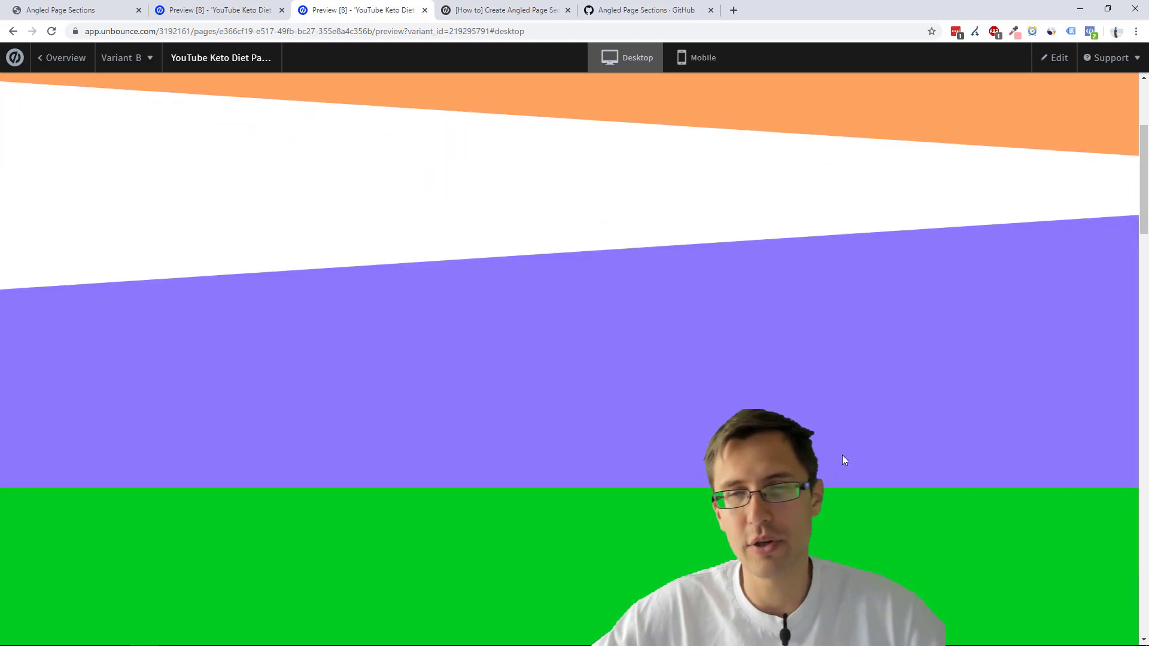
pyautogui.scroll(5, 496, 427)
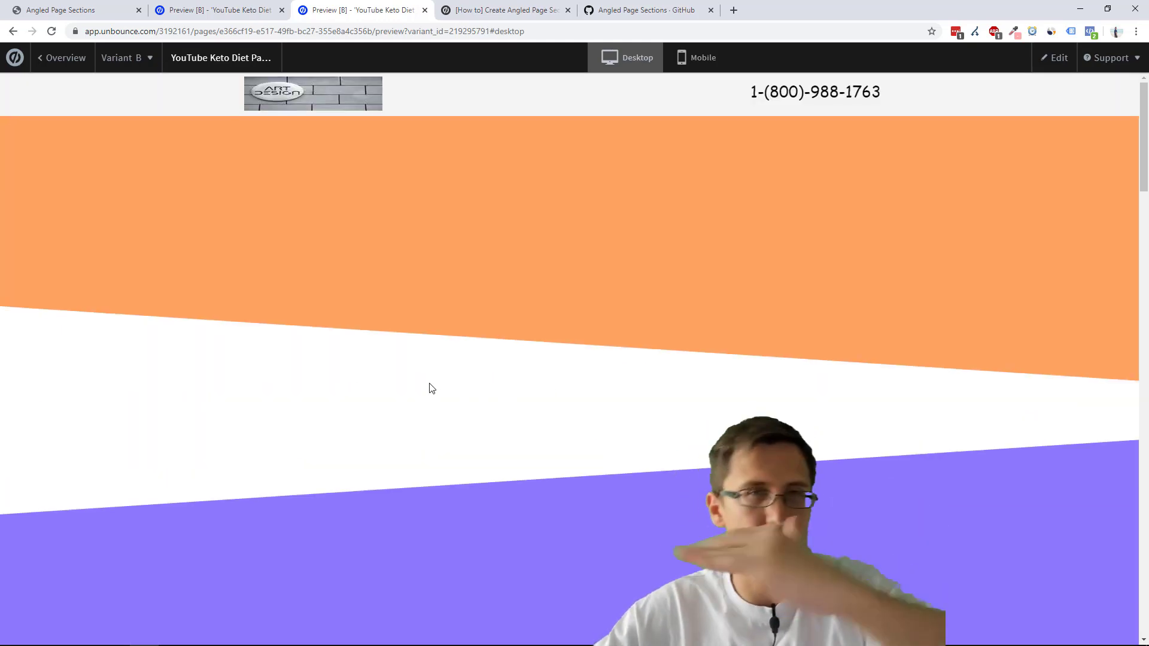
pyautogui.click(1053, 58)
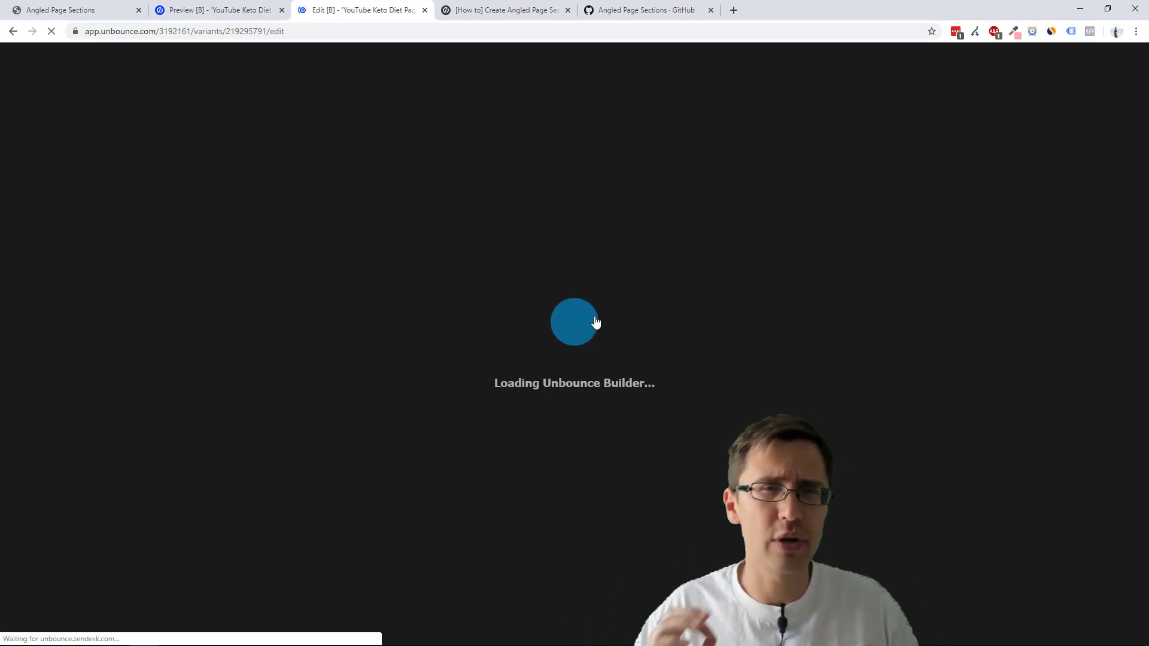
pyautogui.scroll(-6, 561, 364)
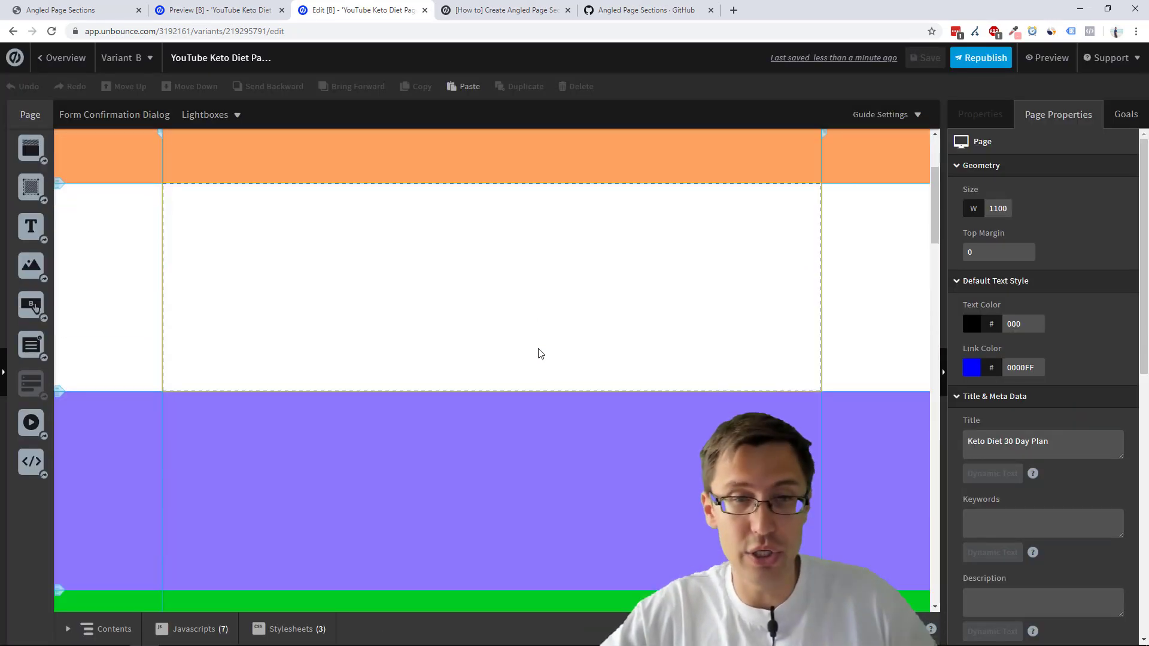
pyautogui.click(291, 629)
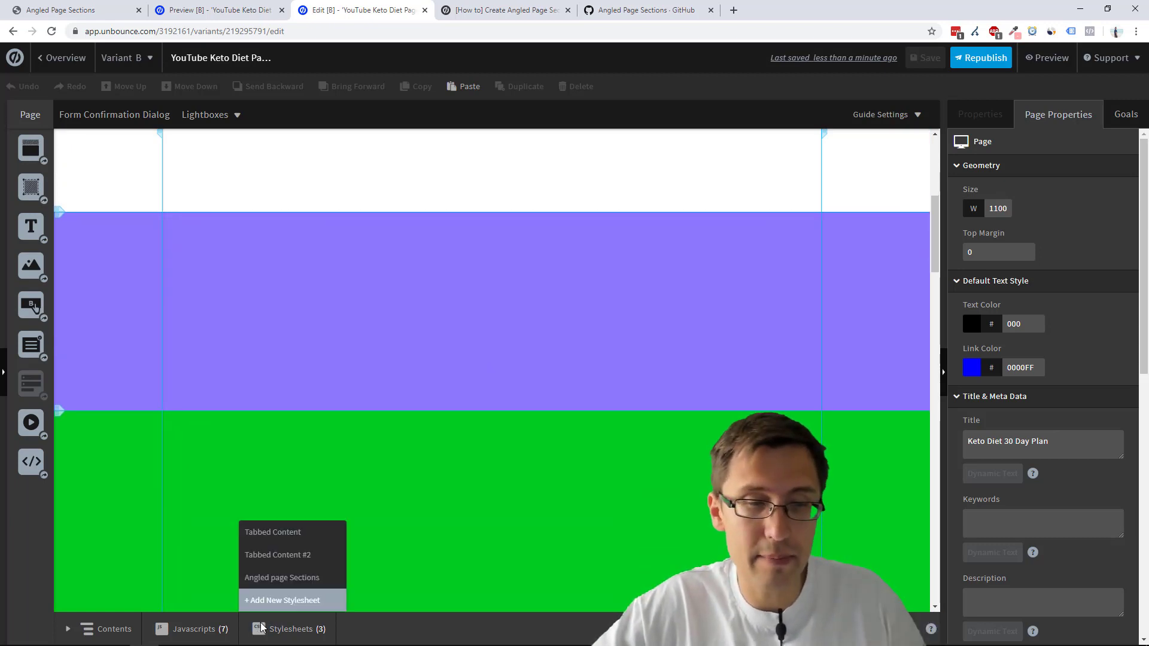
pyautogui.click(281, 577)
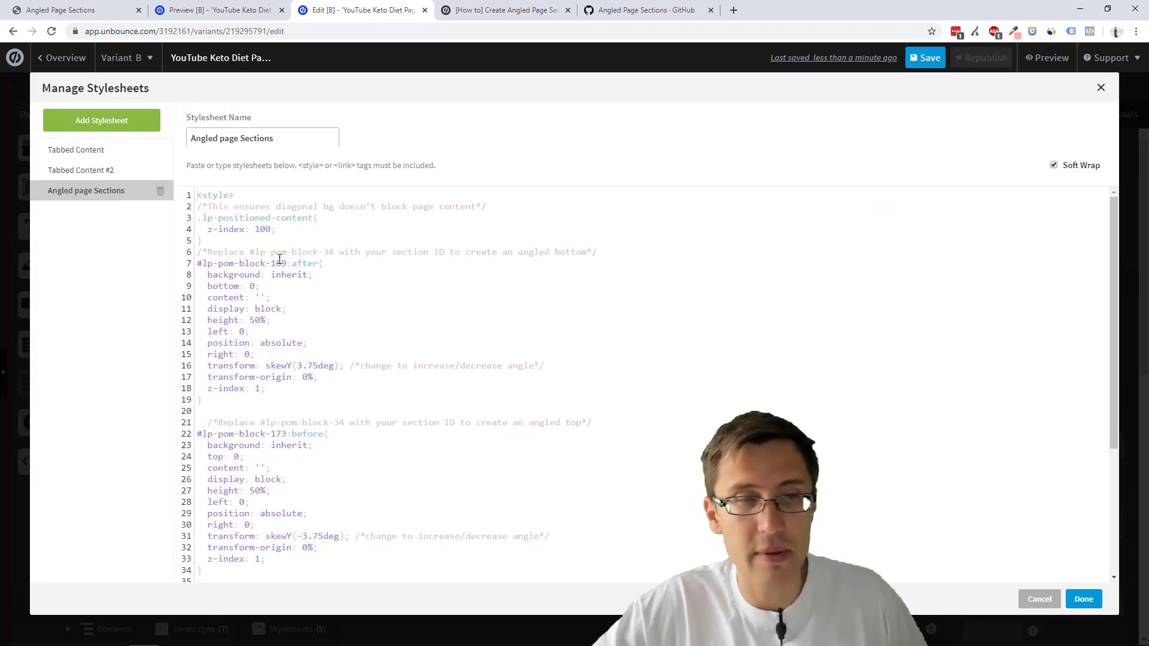
pyautogui.click(1084, 599)
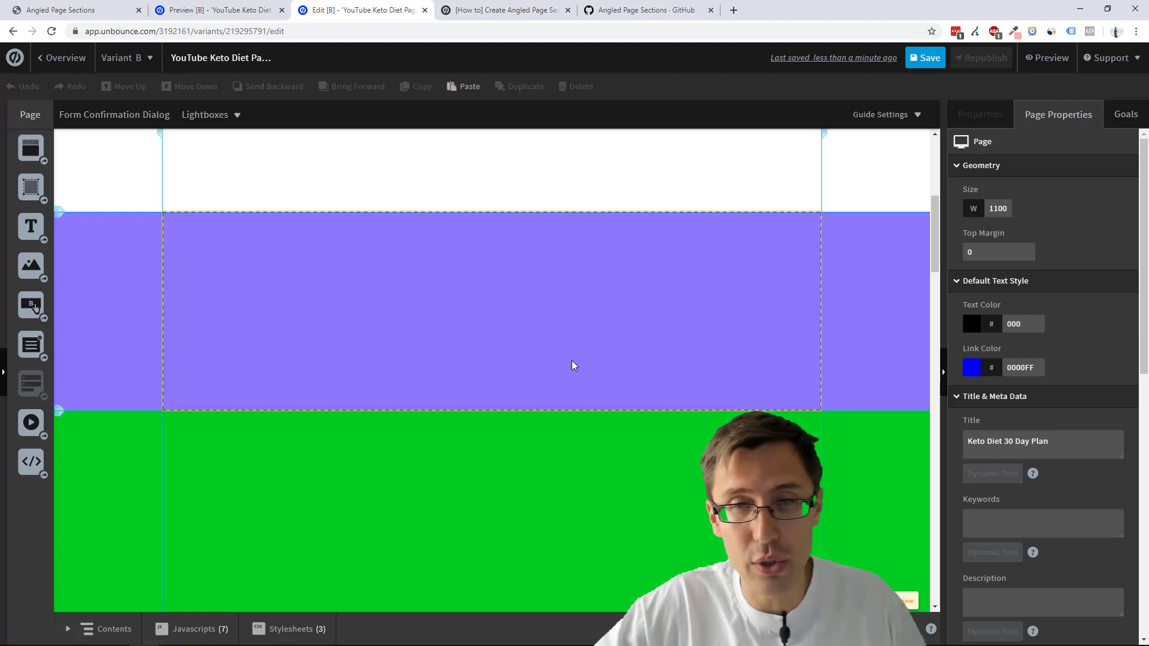
pyautogui.scroll(6, 572, 360)
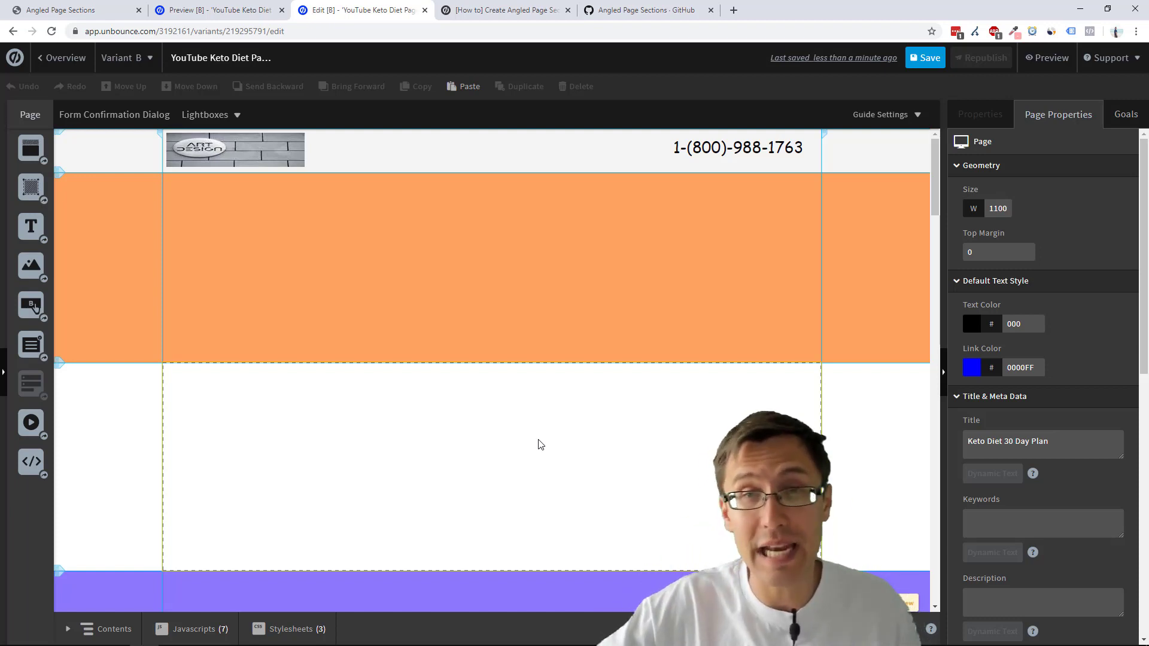
pyautogui.scroll(-1, 541, 431)
pyautogui.scroll(-10, 533, 392)
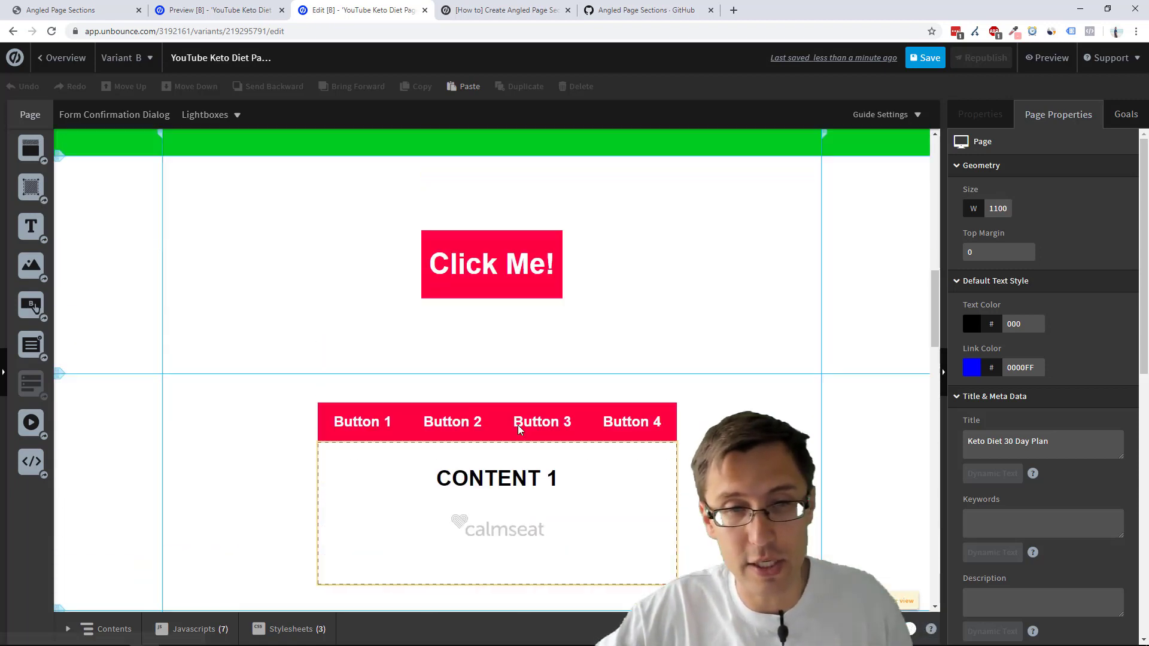
pyautogui.scroll(5, 520, 428)
pyautogui.scroll(7, 524, 442)
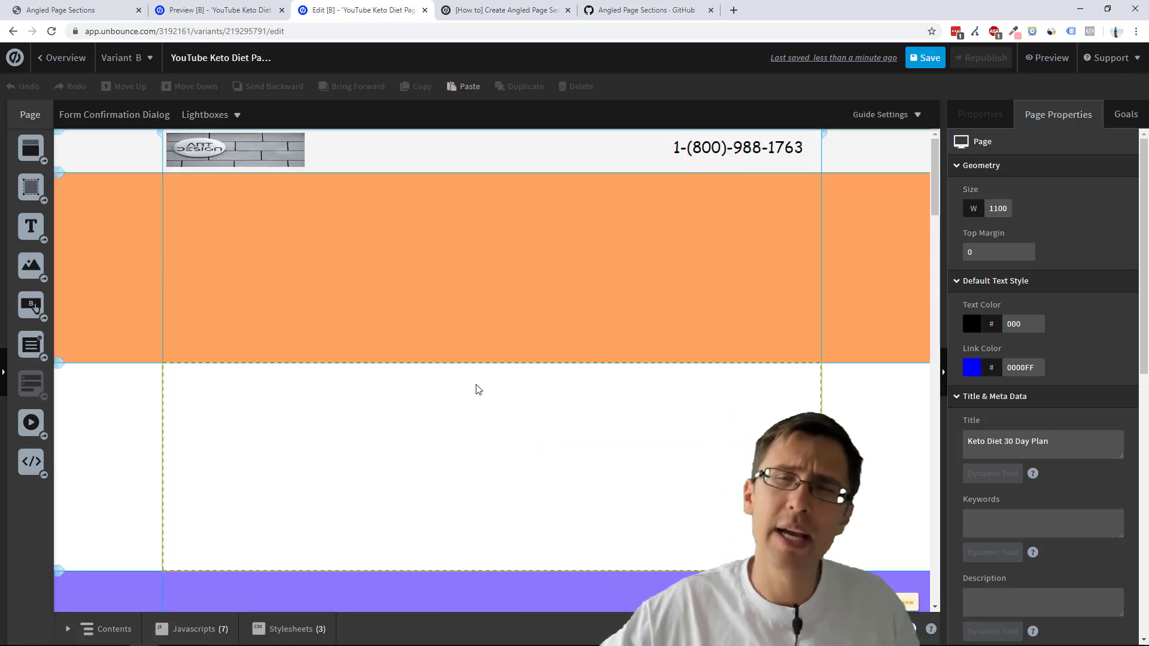